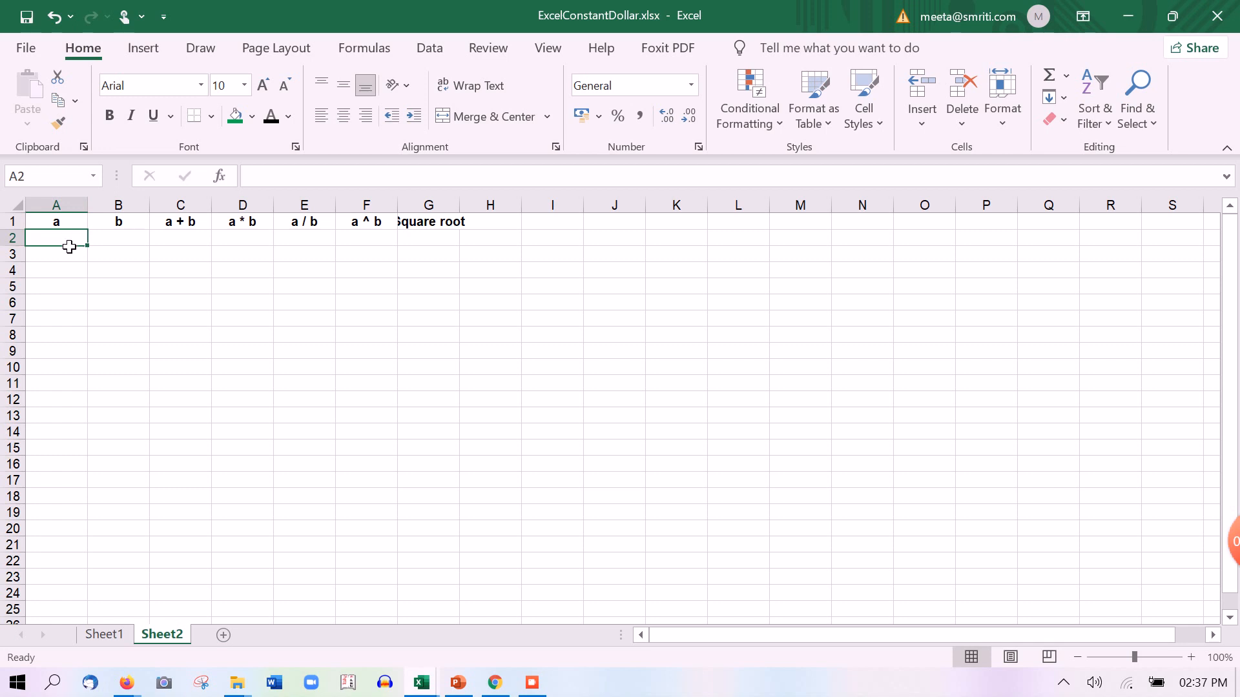
Type 10, 20 and 30 down column a in A2:A4
type("10")
key("Return")
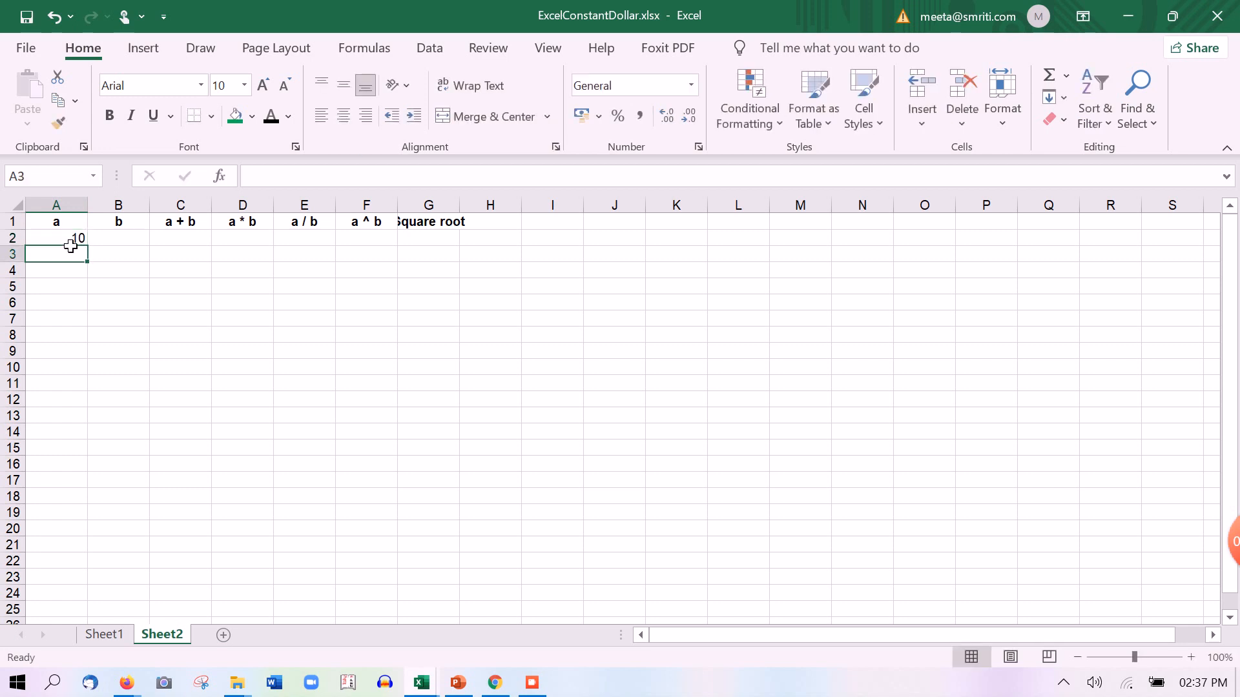
type("20")
key("Return")
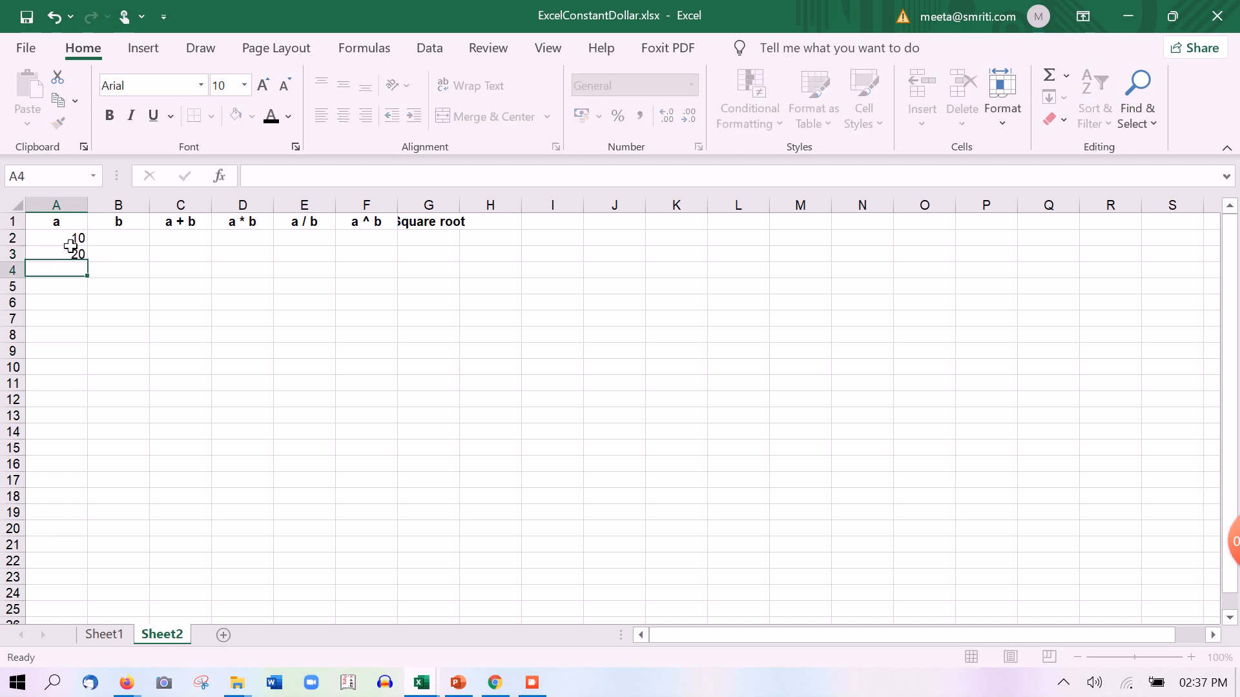
type("30")
key("Return")
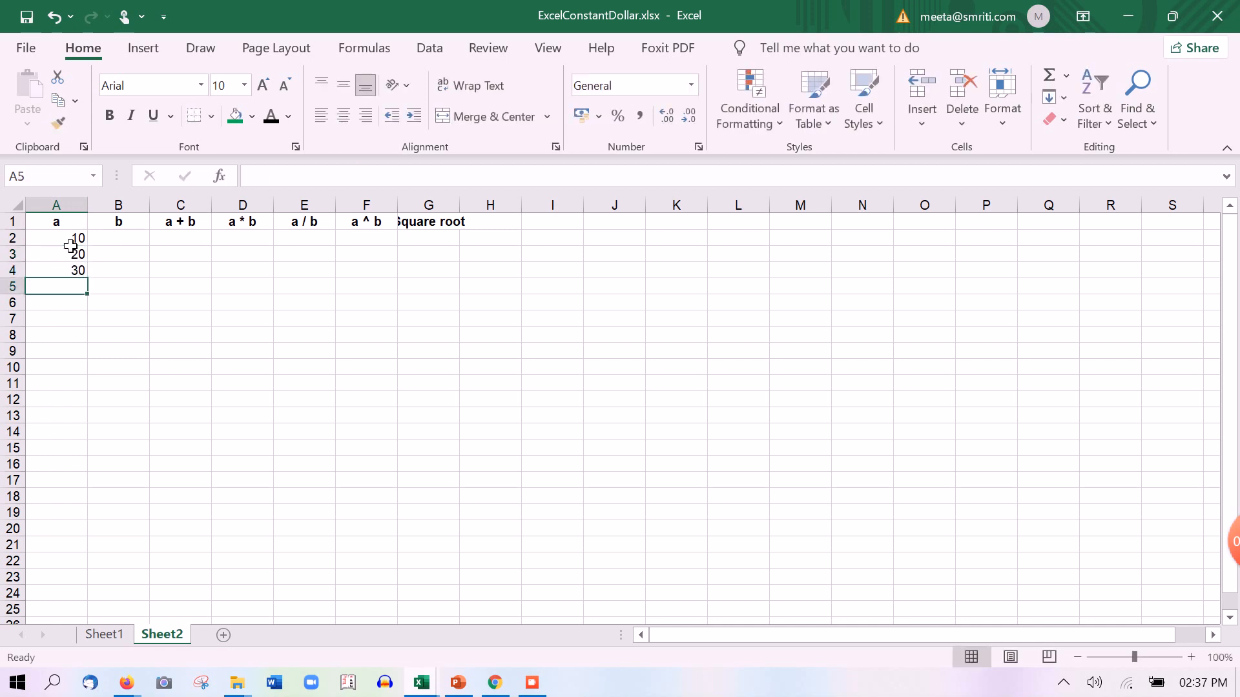
Clear the stray 30 from A4 and re-enter 20 in A3
key("Up")
key("Up")
key("Delete")
key("Down")
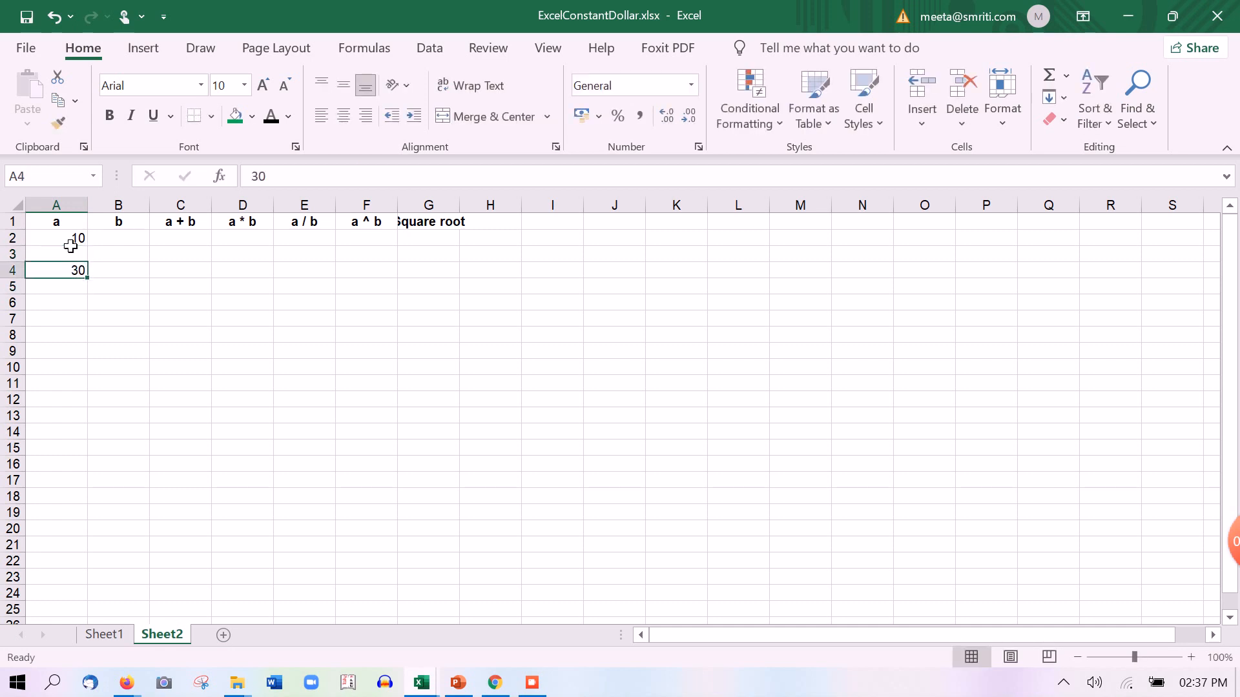
key("Delete")
key("Up")
type("20")
key("Return")
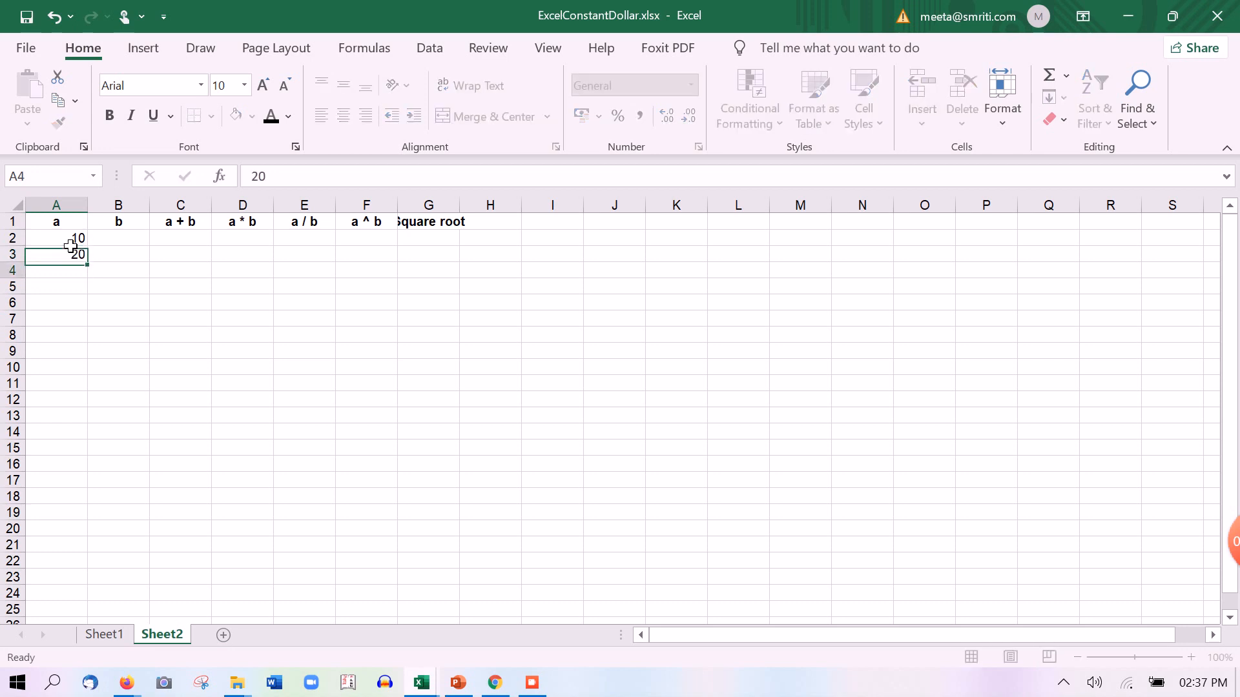
Try a drag-fill on the 10 and 20 in column a, then undo it
left_click_drag(75, 241, 93, 338)
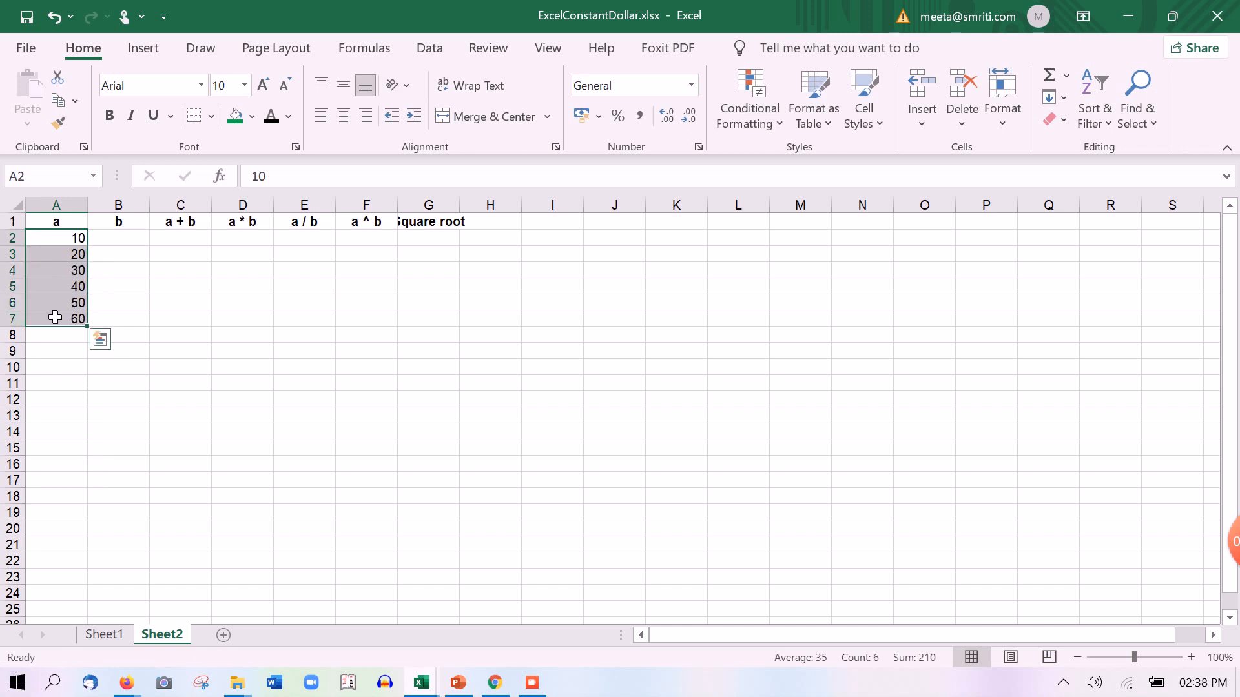
left_click(67, 271)
key("ctrl+z")
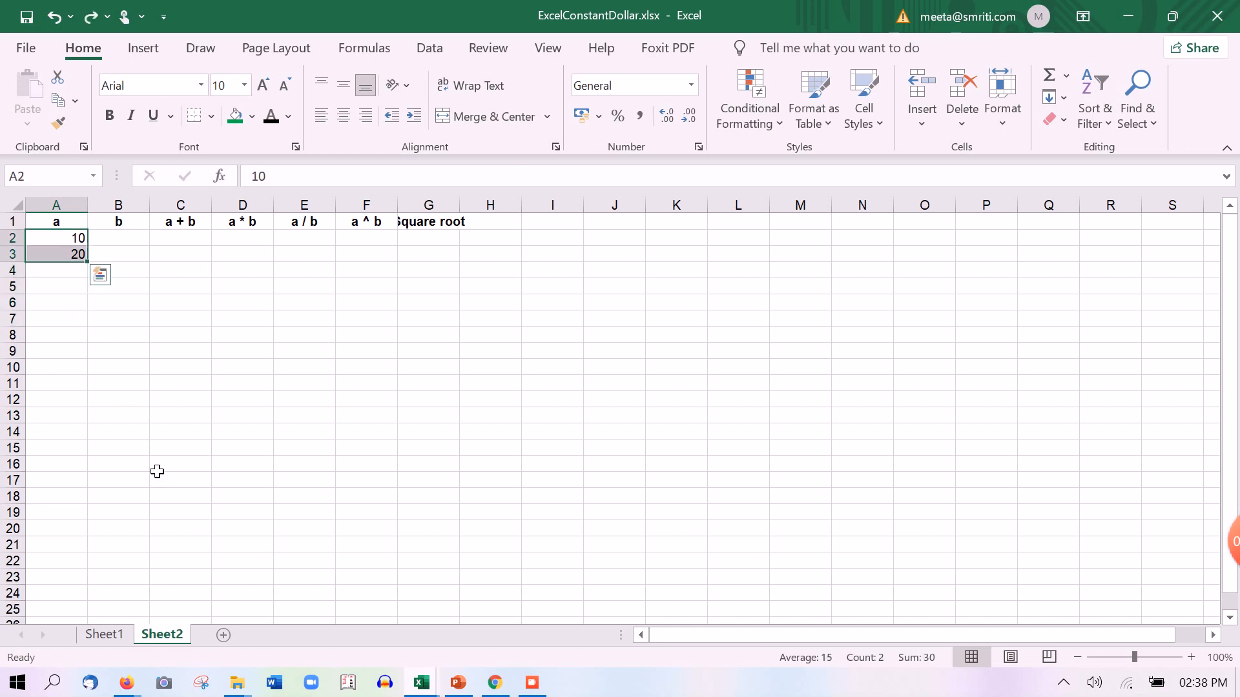
key("Down")
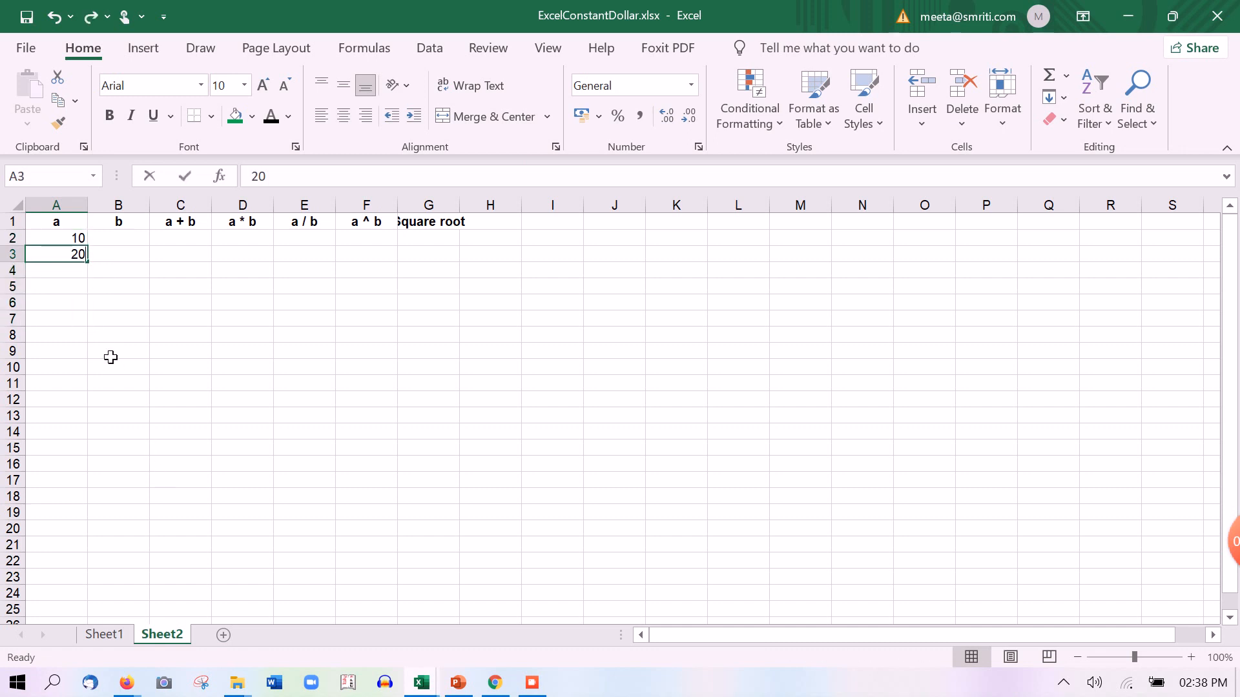
Enter the formula =A2+10 in A3
type("=")
key("Up")
type("+")
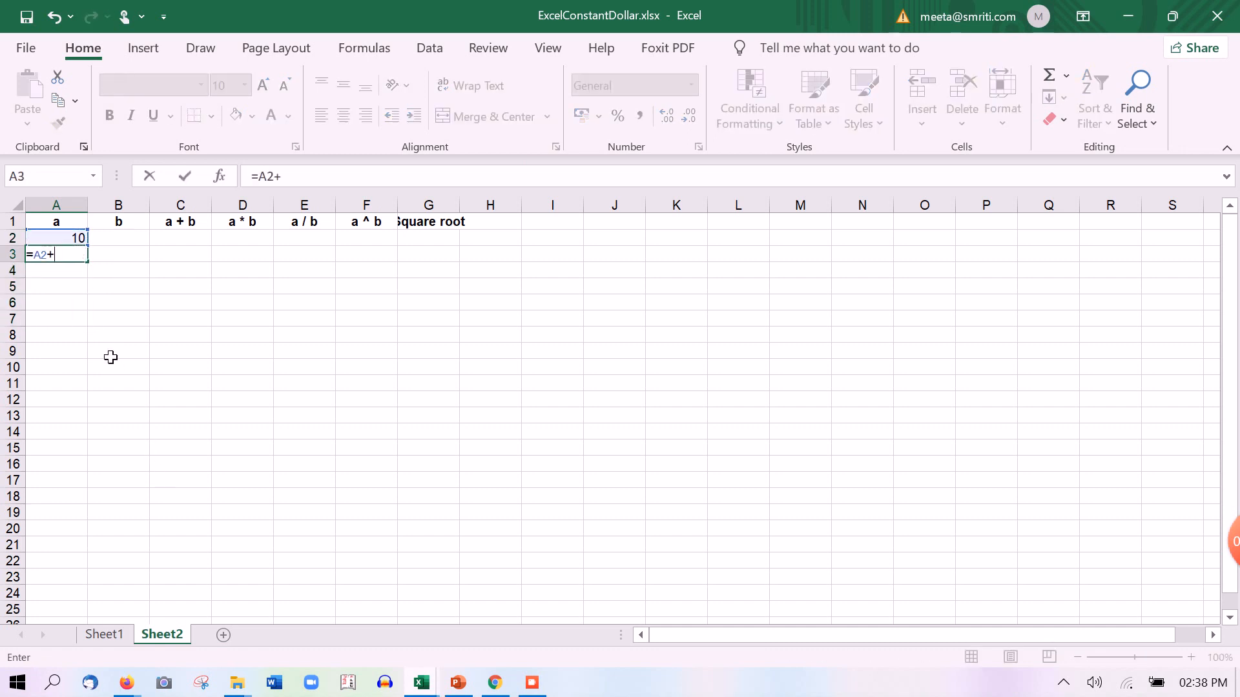
type("10")
key("Return")
Enter the formula =A2+50 in B2
key("Up")
key("Up")
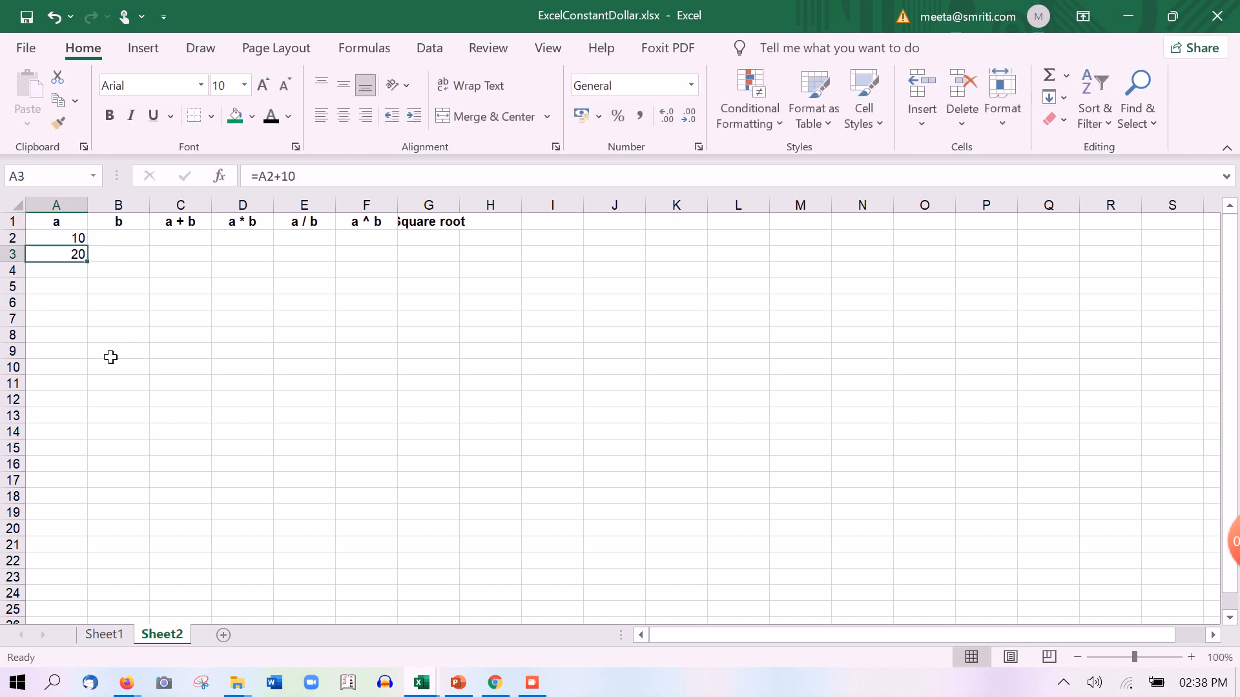
key("Right")
type("=")
key("Left")
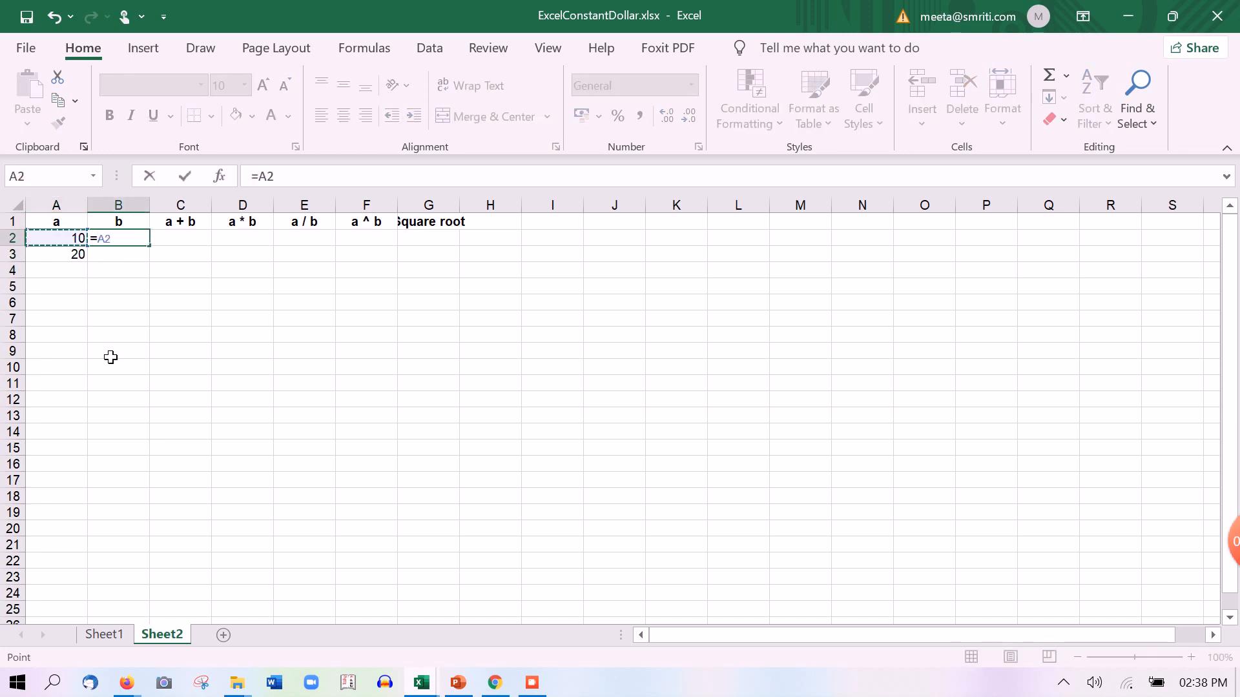
type("+50")
key("Return")
Try filling A2:B6 down with Ctrl+D, then undo it
key("Up")
key("Left")
key("shift+Right")
key("shift+Down")
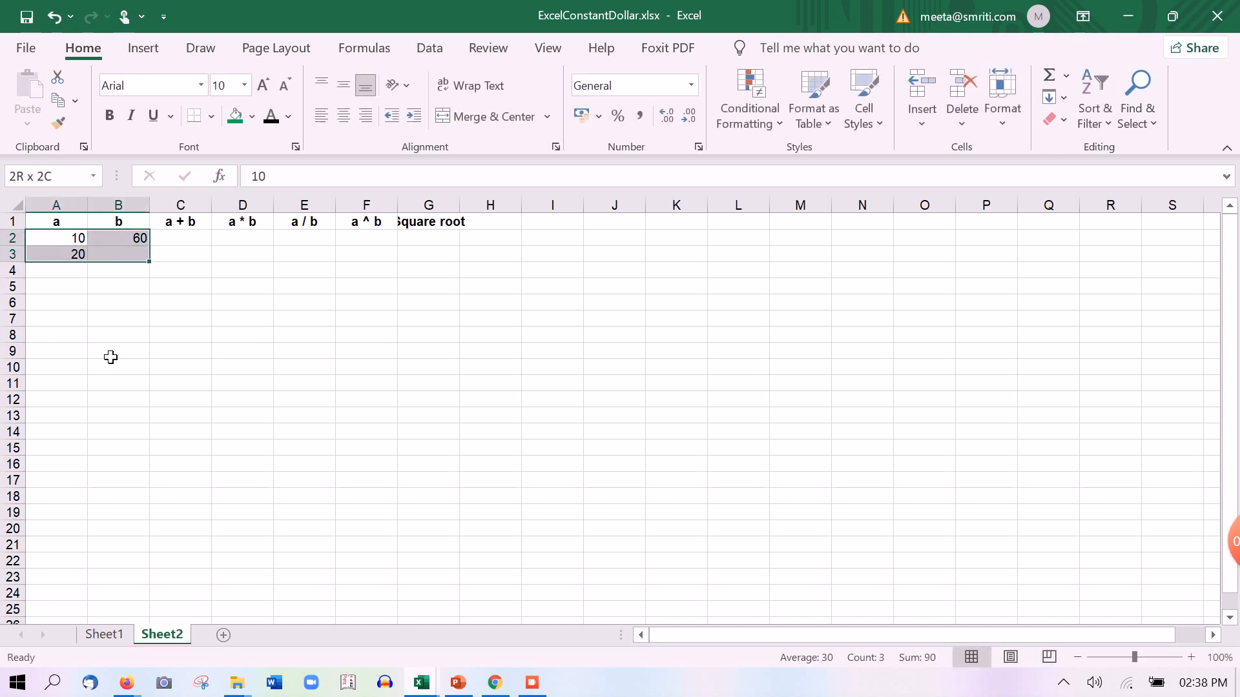
key("shift+Down")
key("shift+Down")
key("shift+Down")
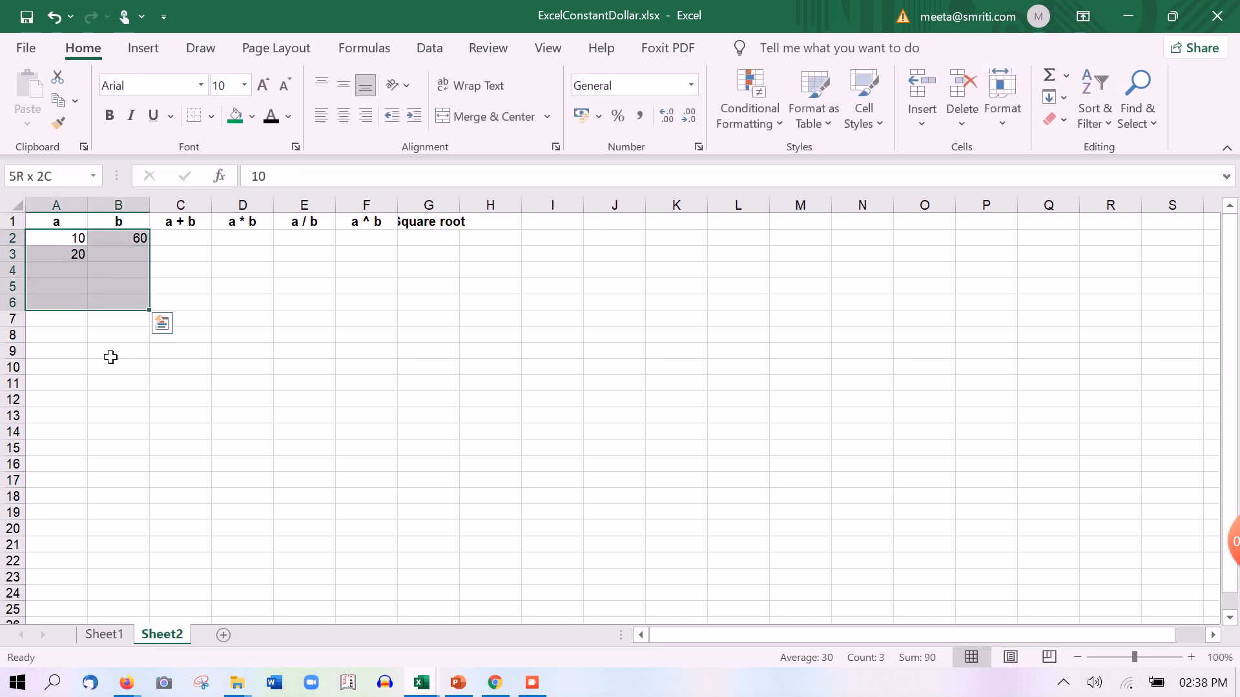
key("ctrl+d")
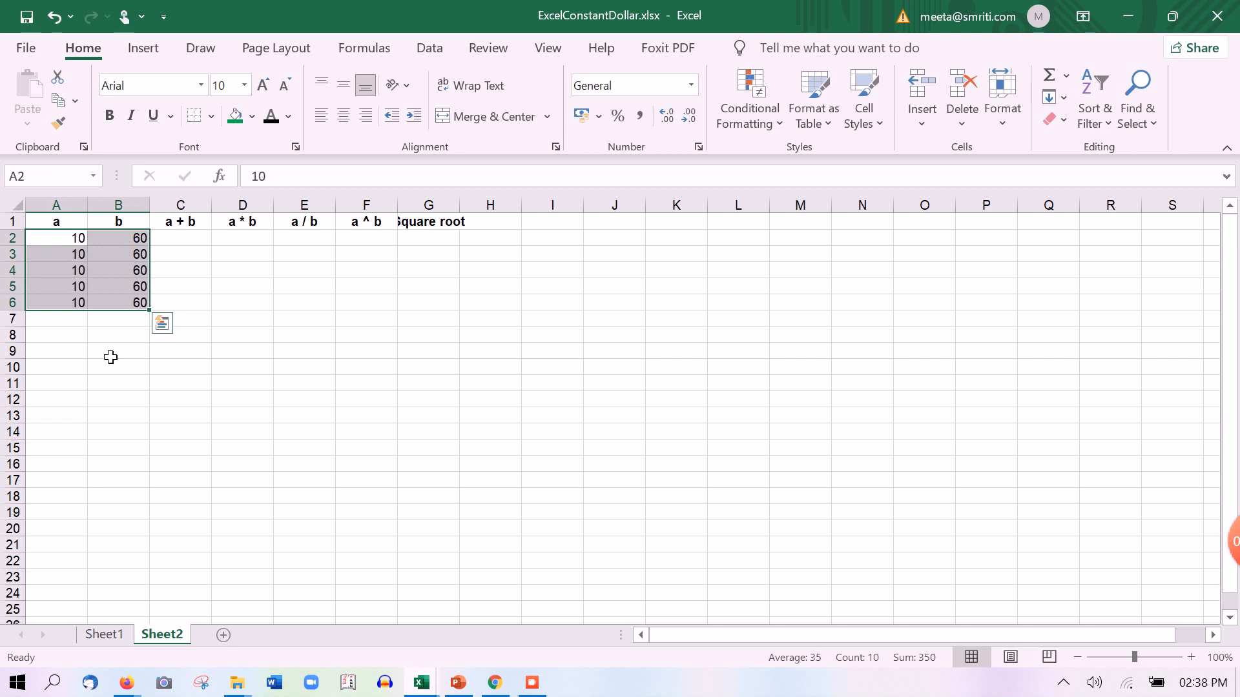
key("ctrl+z")
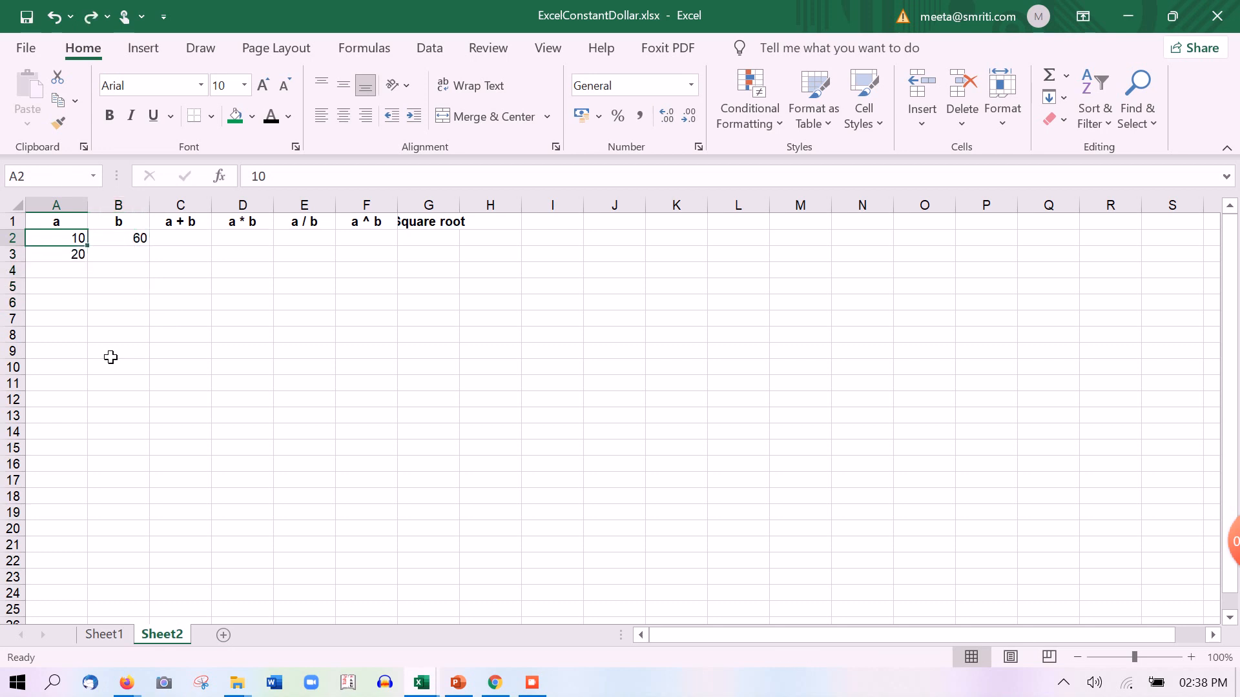
Copy the =A2+10 formula from A3 into B3
key("Down")
key("Up")
key("Down")
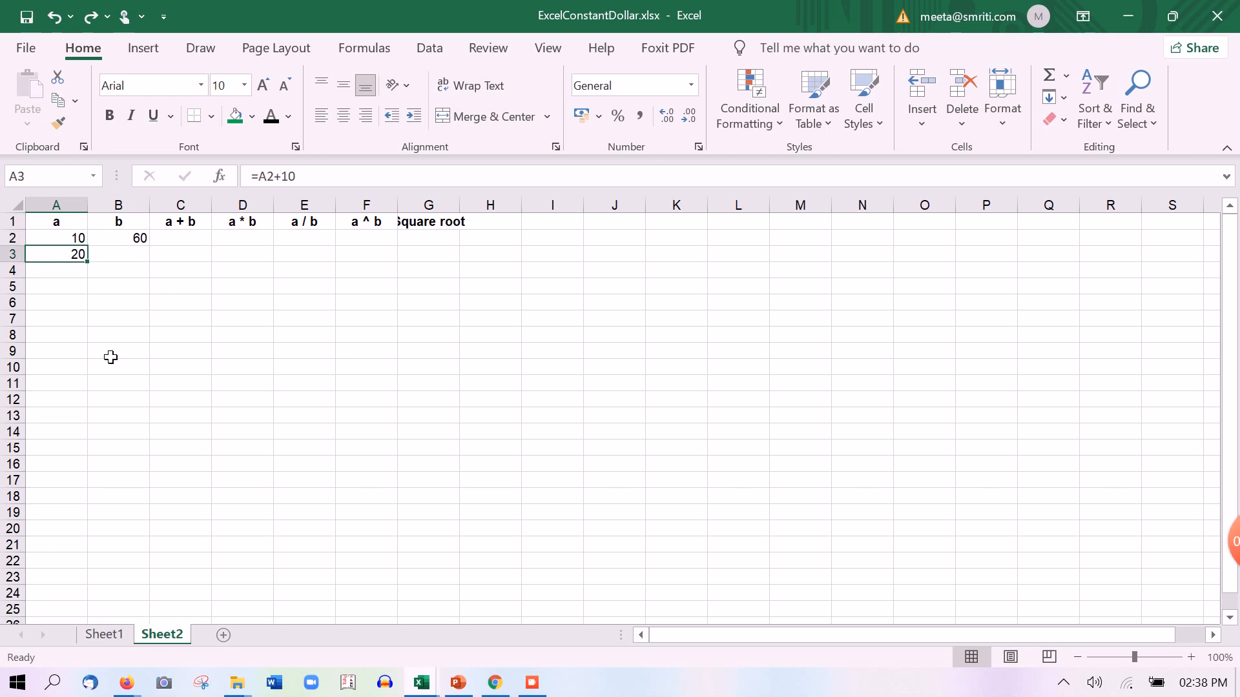
key("ctrl+c")
key("Right")
key("ctrl+v")
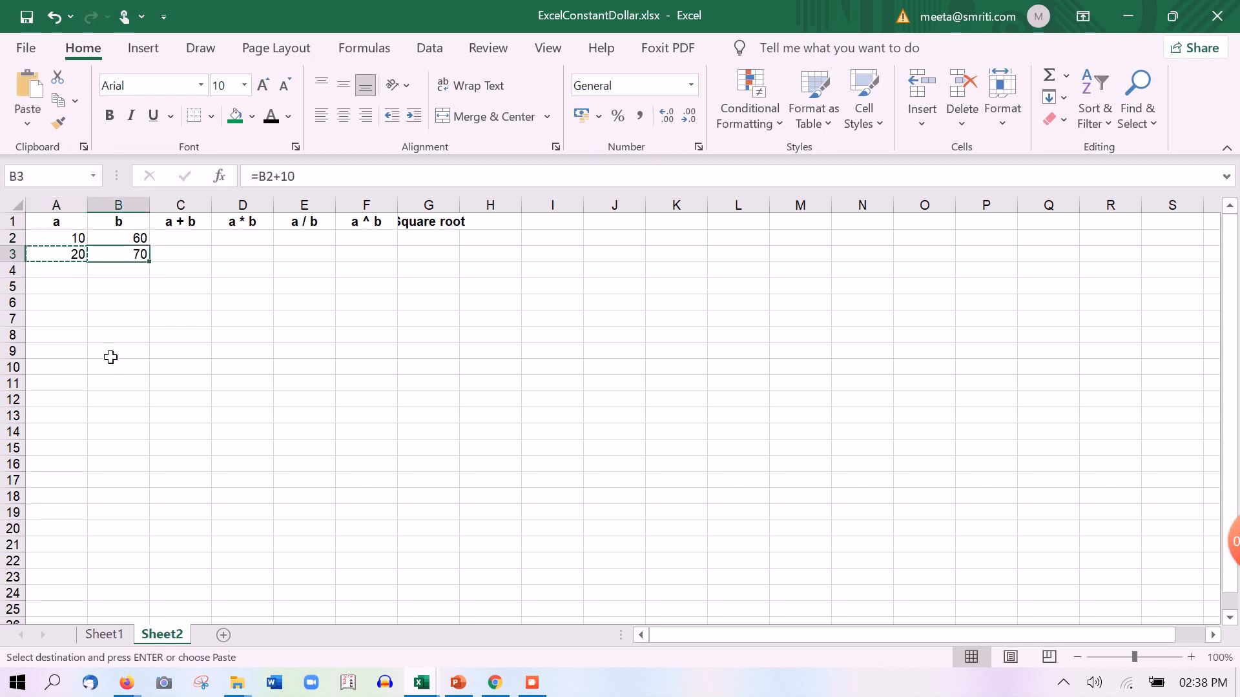
key("Escape")
Fill the row 3 formulas down A3:B6, so a runs 10–50 and b 60–100
key("Left")
key("shift+Right")
key("shift+Down")
key("shift+Down")
key("shift+Down")
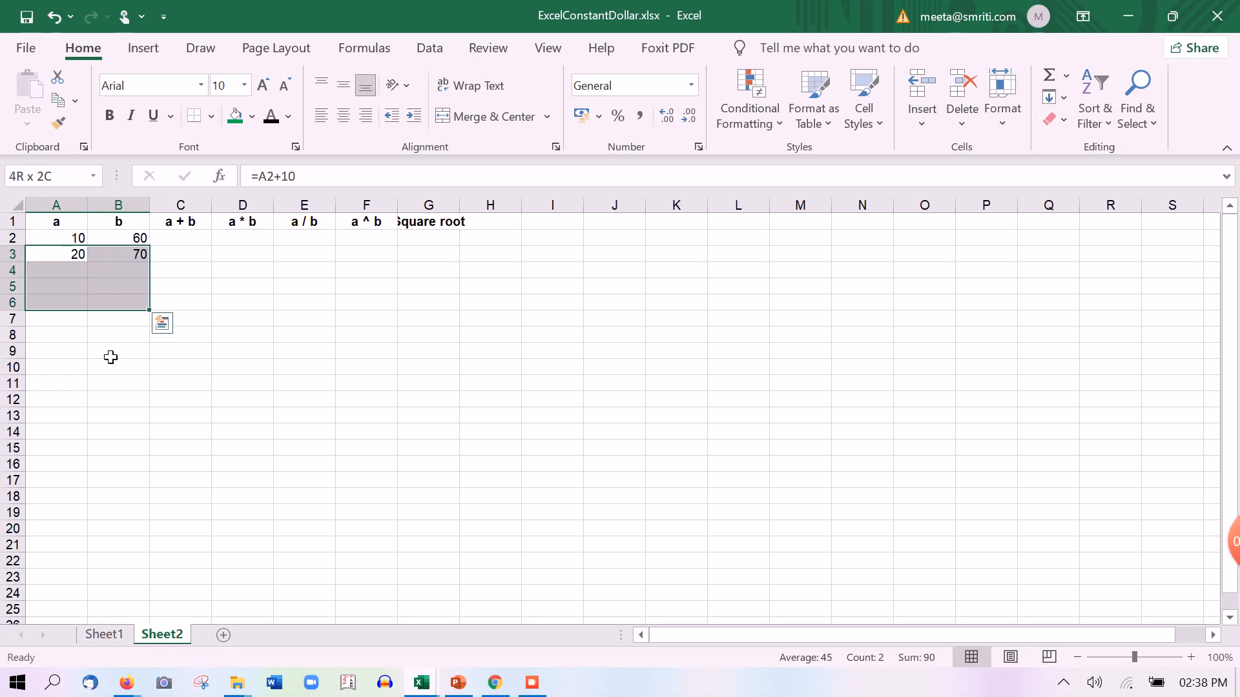
key("ctrl+d")
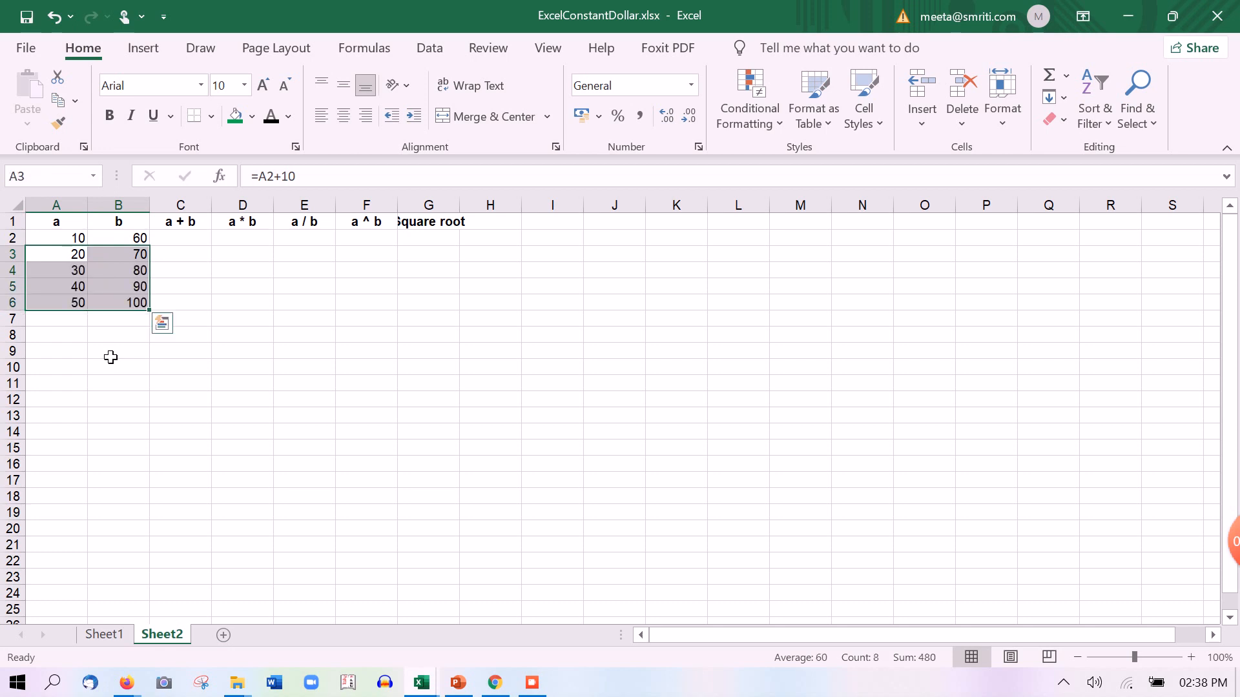
key("Right")
key("Up")
key("Right")
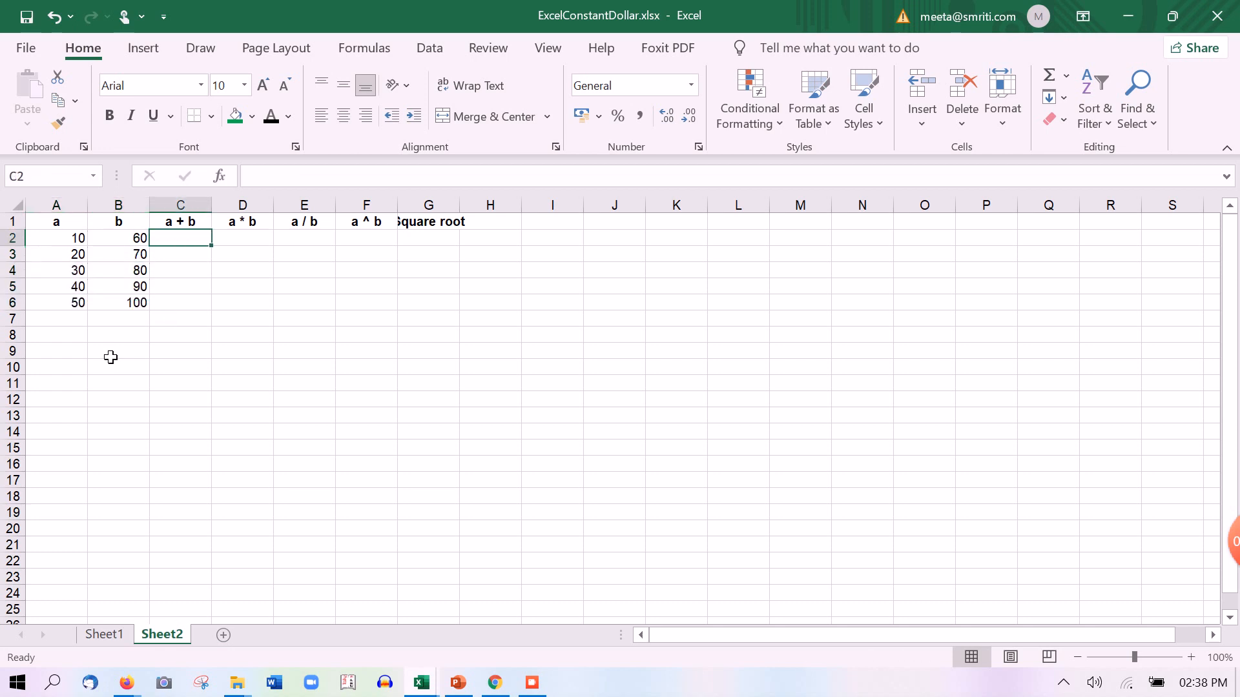
Enter the a + b formula in C2, adding A2 and B2
key("Left")
key("Left")
key("shift+Right")
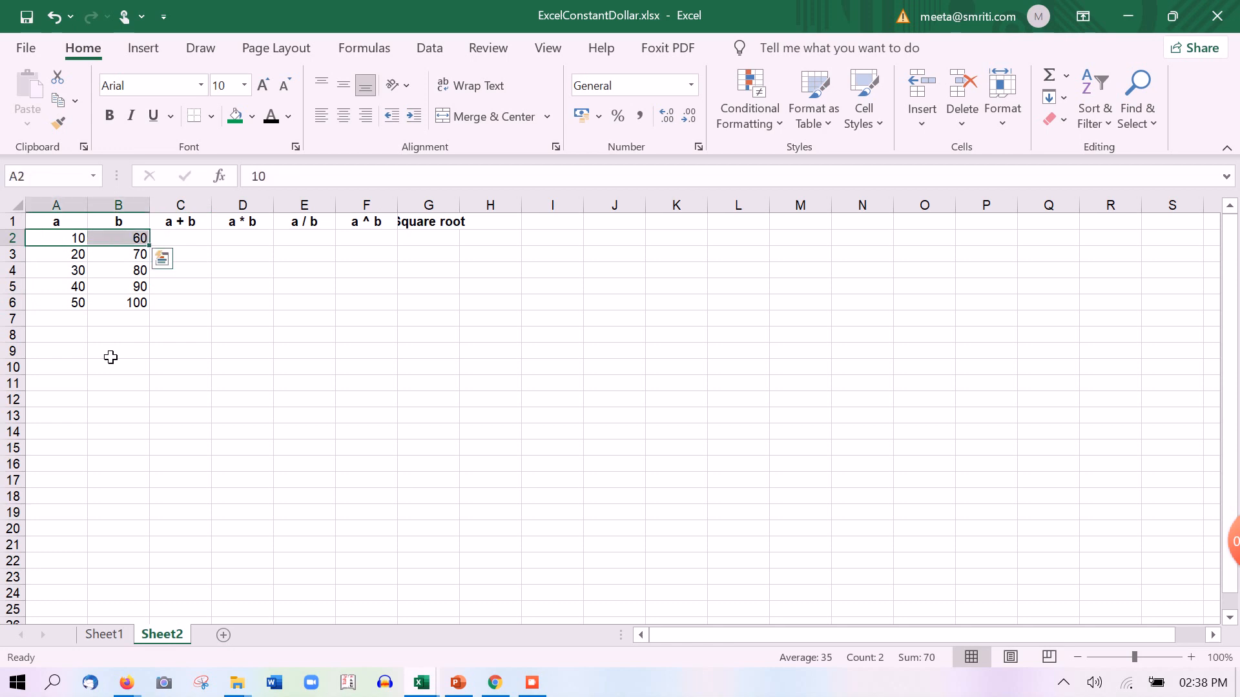
key("Down")
key("shift+Right")
key("Down")
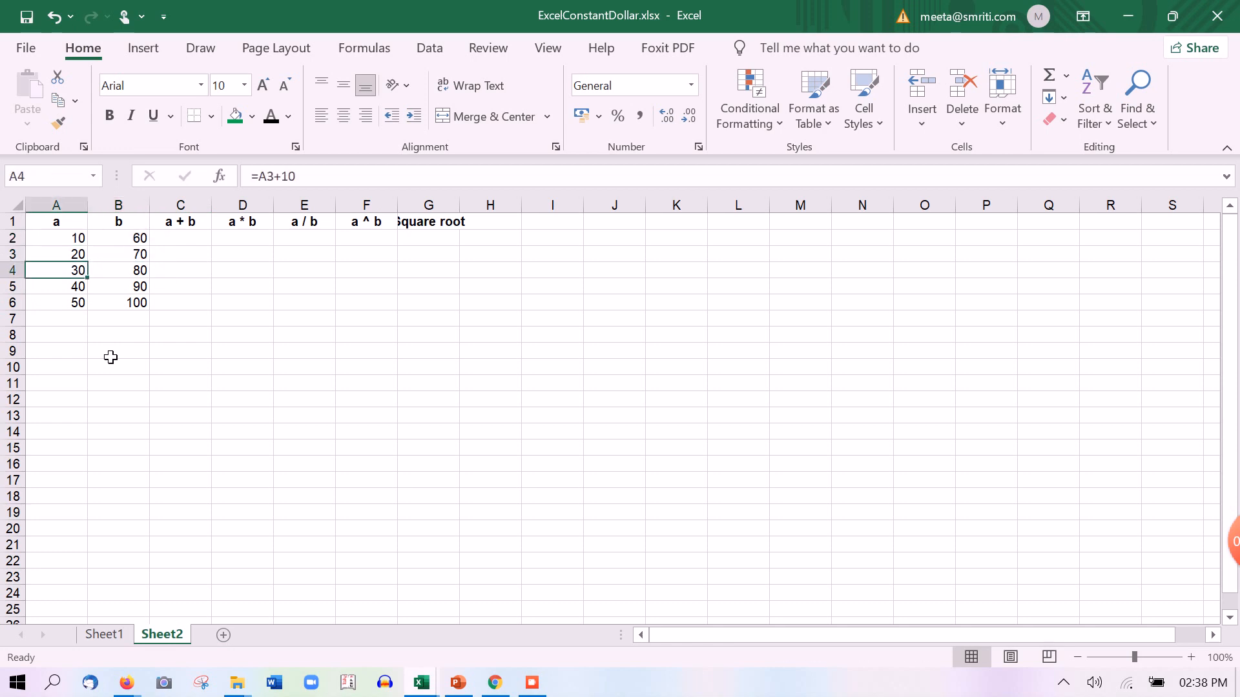
key("shift+Right")
key("Up")
key("Up")
key("Up")
key("Right")
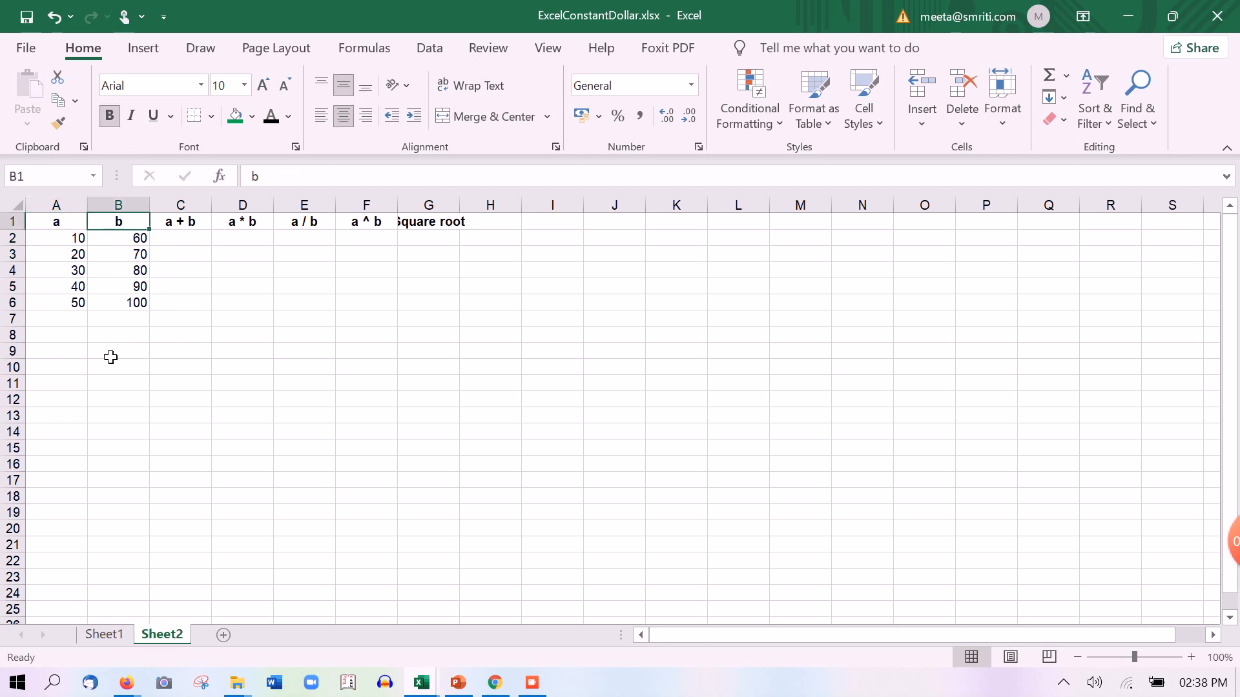
key("Right")
key("Down")
type("=")
key("Left")
key("Left")
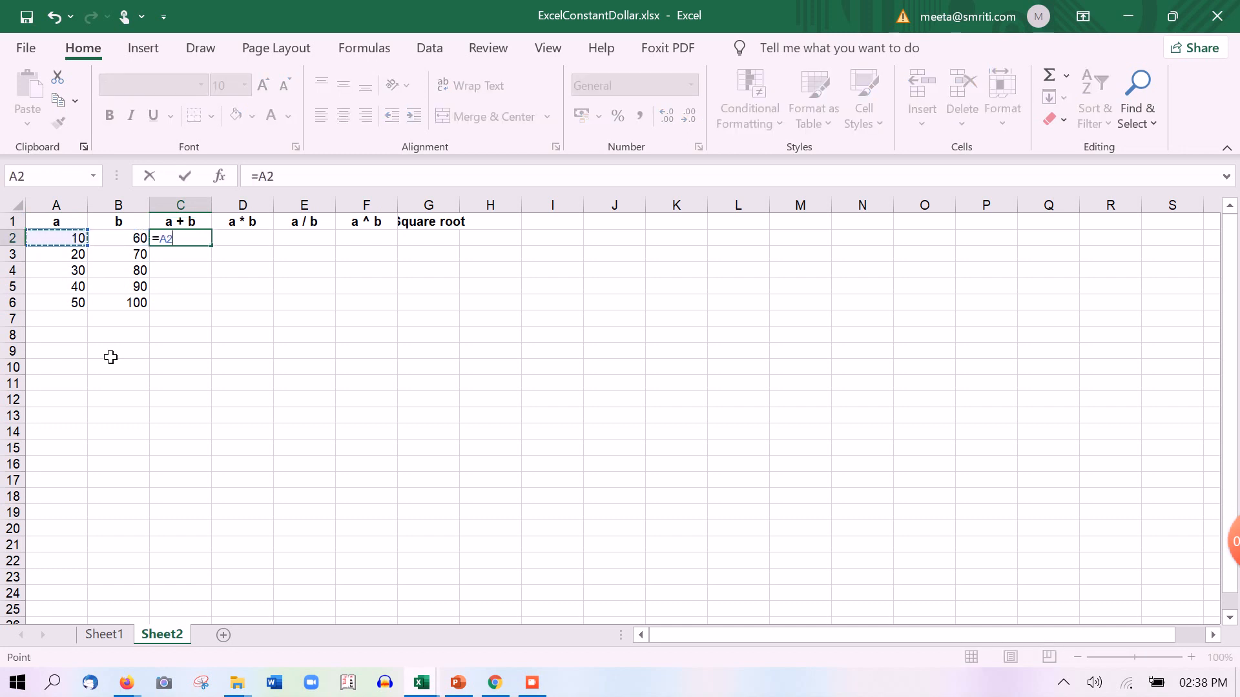
type("+")
key("Left")
key("Return")
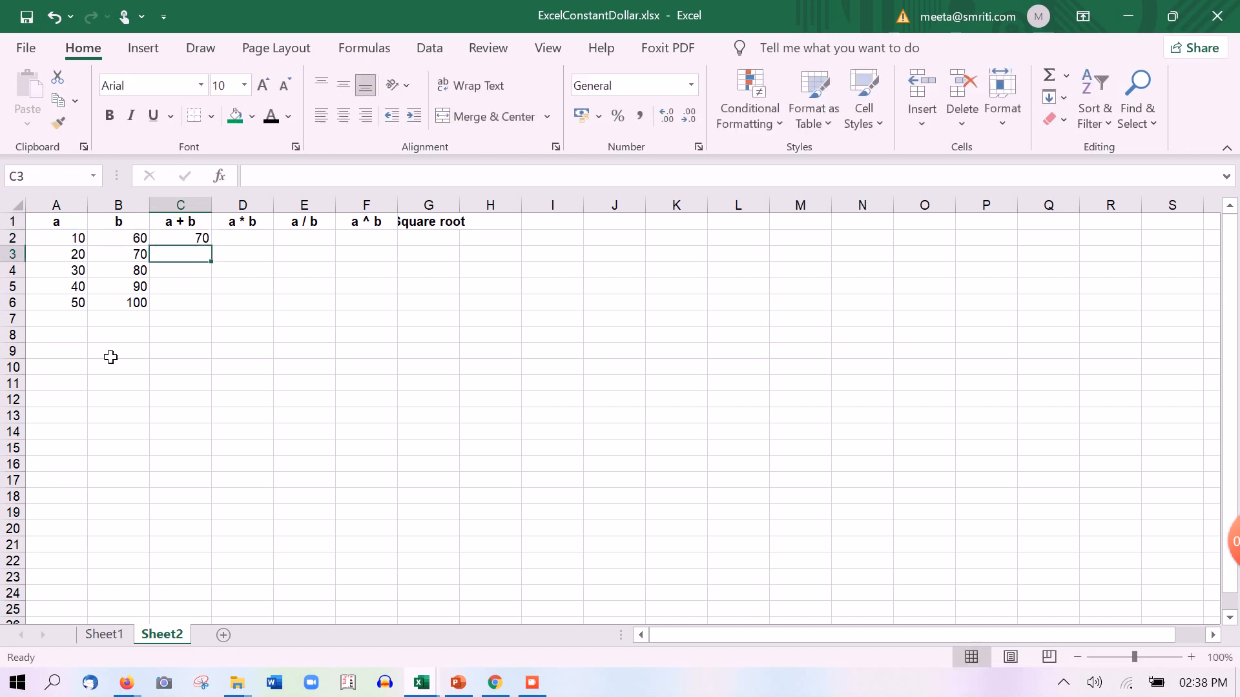
Fill the a + b formula down to row 6, giving sums 70–150
key("Up")
key("shift+Down")
key("shift+Down")
key("shift+Down")
key("shift+Down")
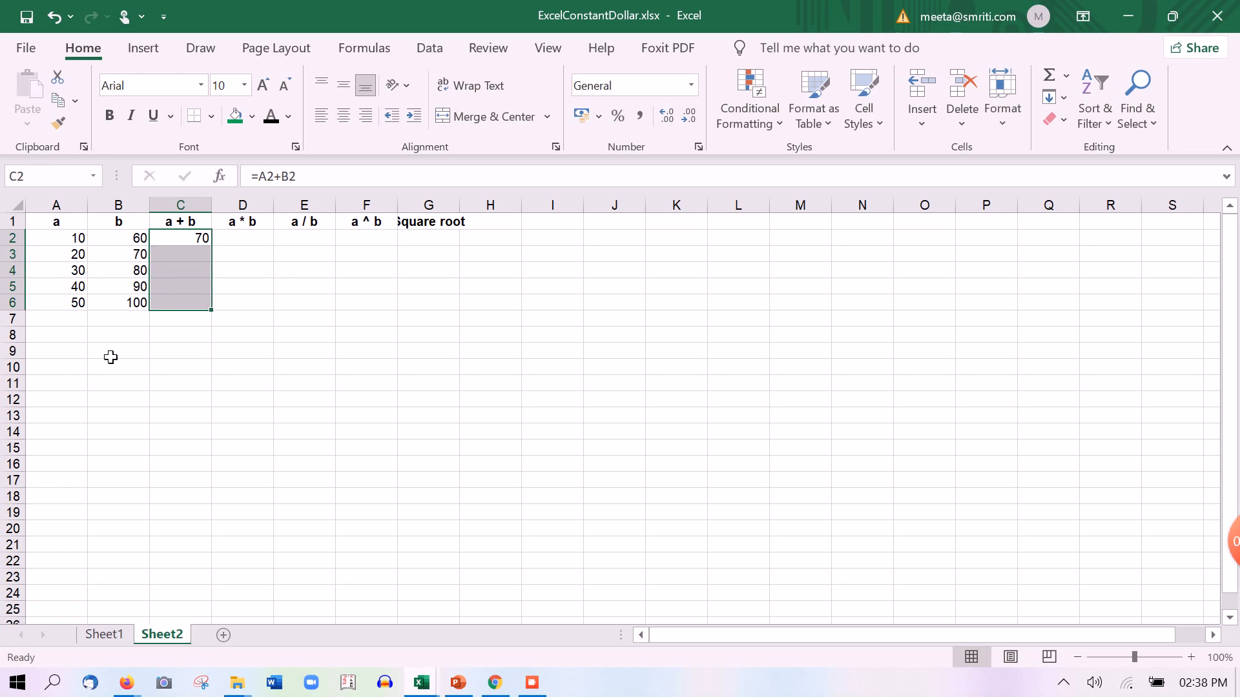
key("ctrl+d")
key("Up")
Enter =A2*B2 in D2 under a * b, giving 600
key("Right")
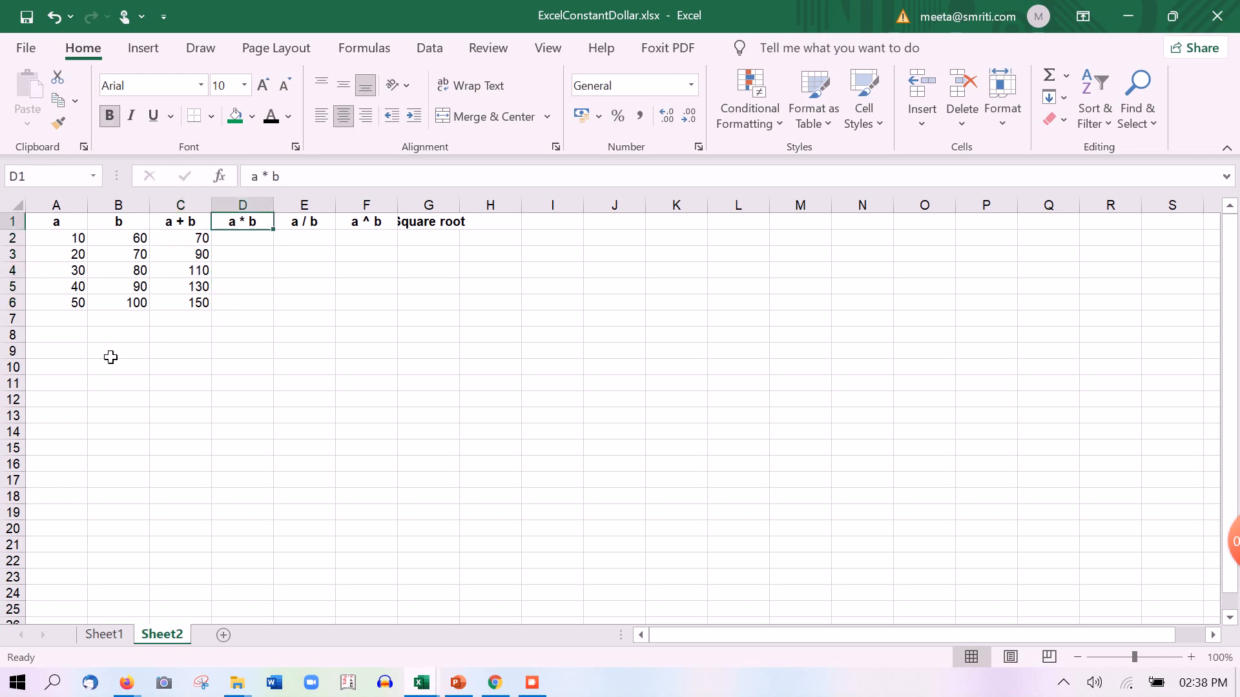
key("Down")
type("=")
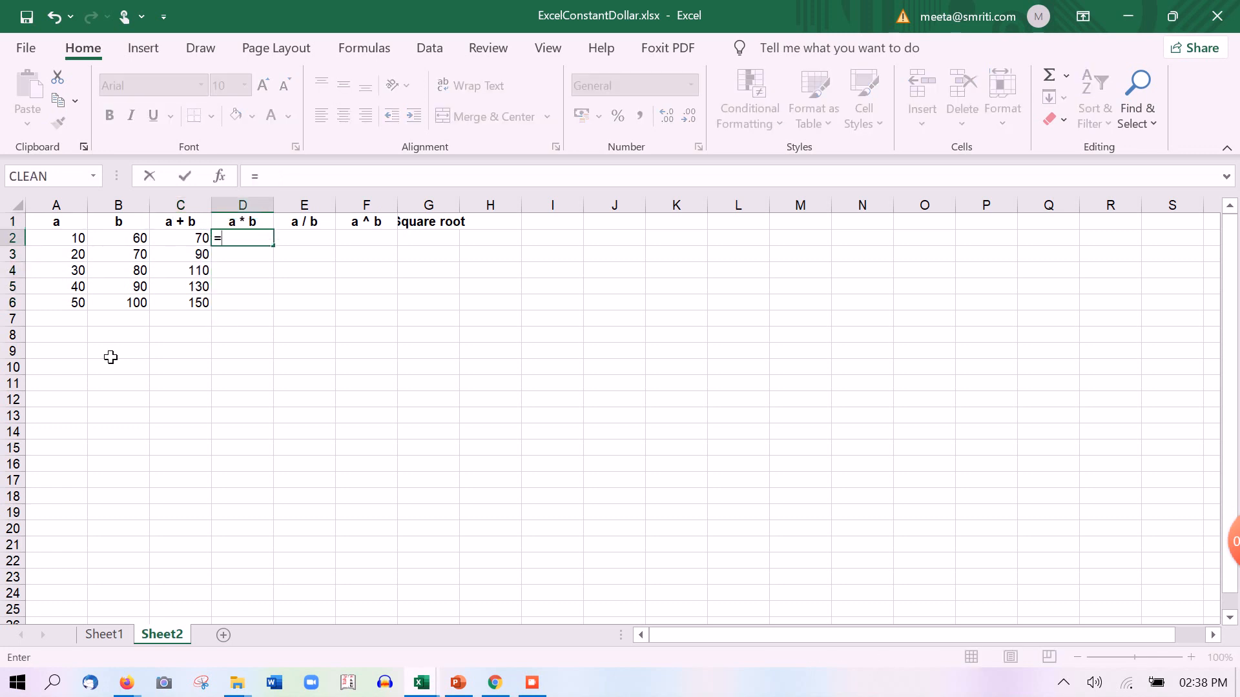
key("Left")
key("Left")
key("Left")
type("*")
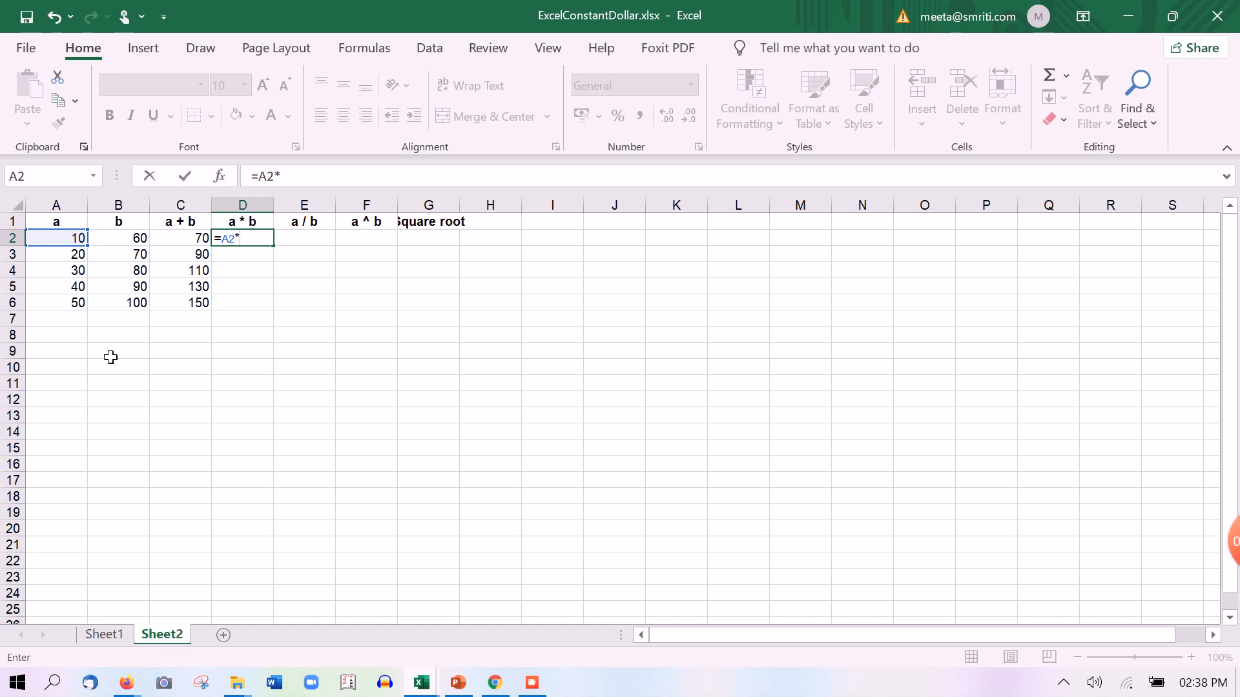
key("Left")
key("Left")
key("Return")
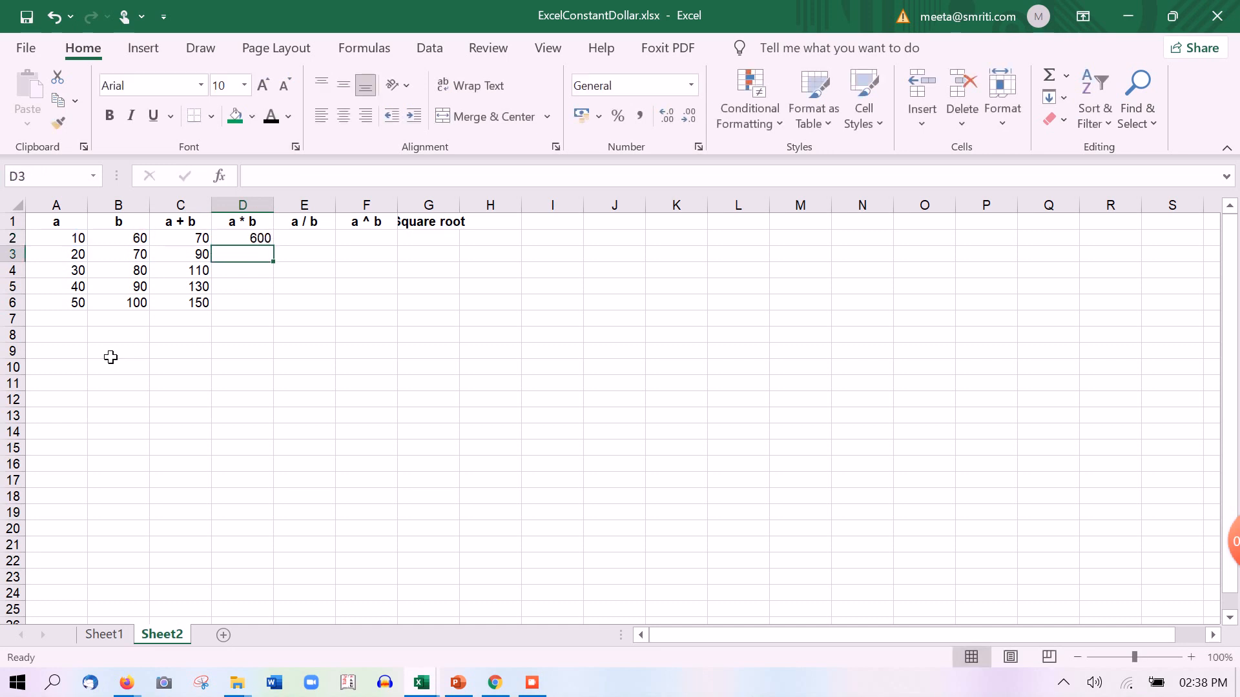
key("Up")
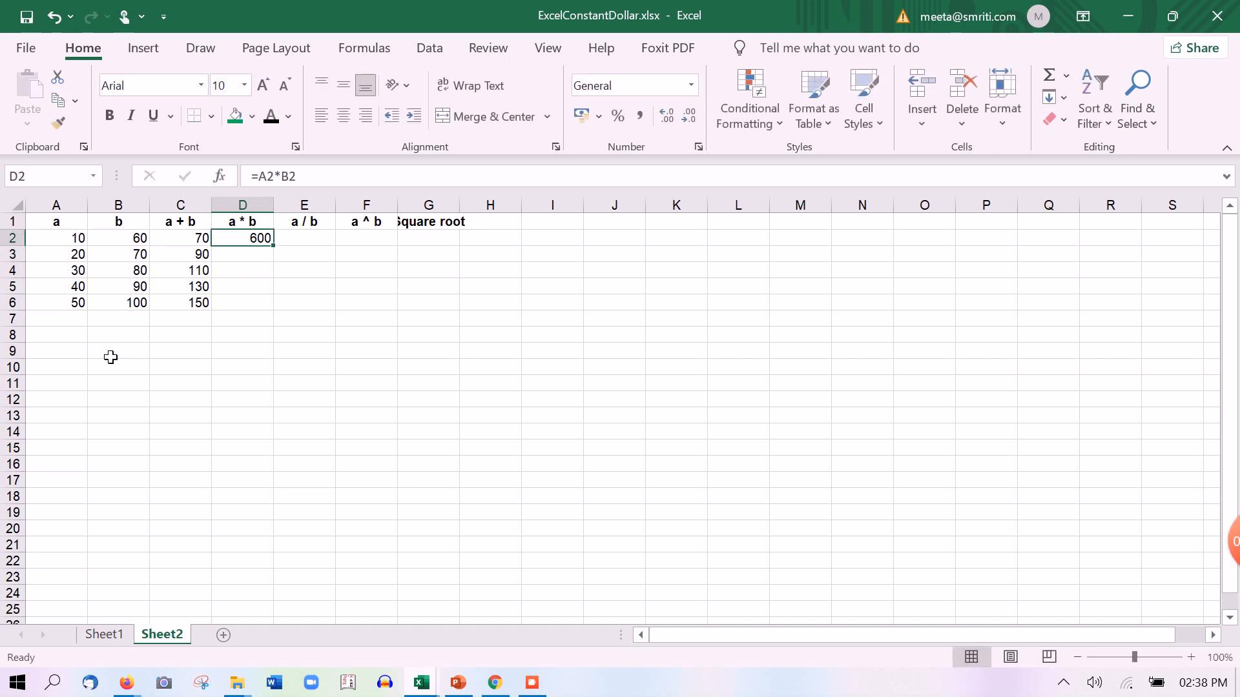
Enter =A2/B2 in E2 under a / b, giving 0.166667
key("Right")
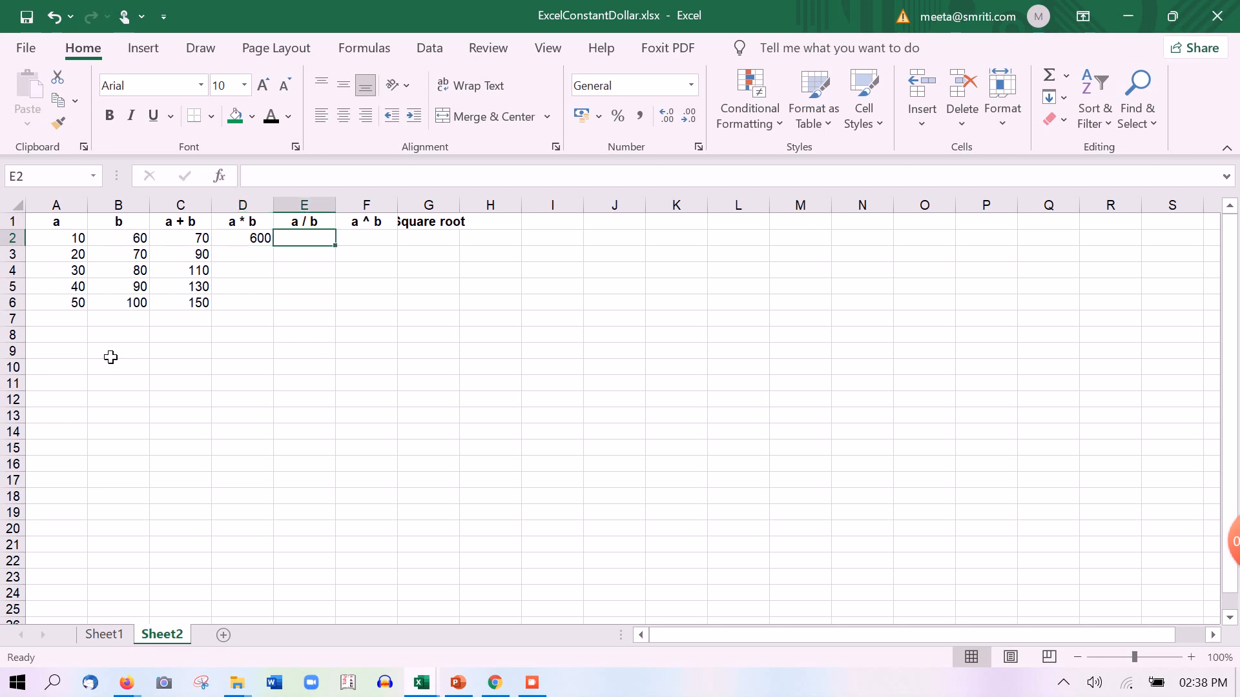
type("=")
key("Left")
key("Left")
key("Left")
key("Left")
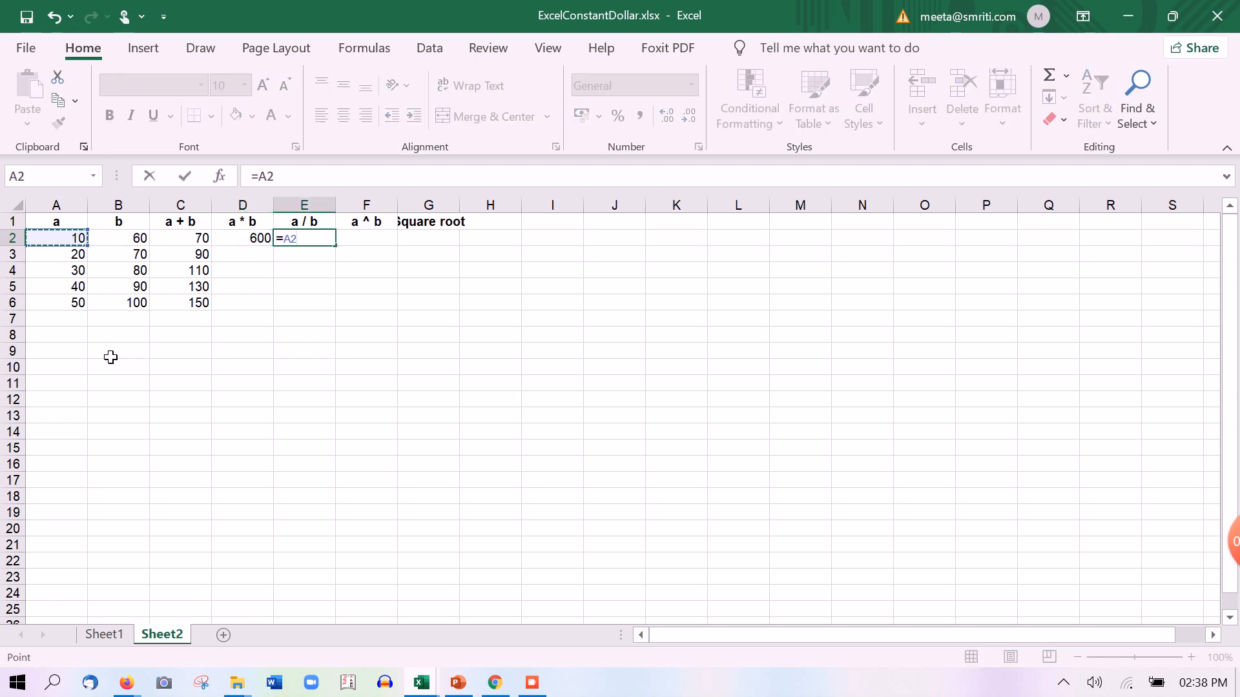
type("/")
key("Left")
key("Left")
key("Left")
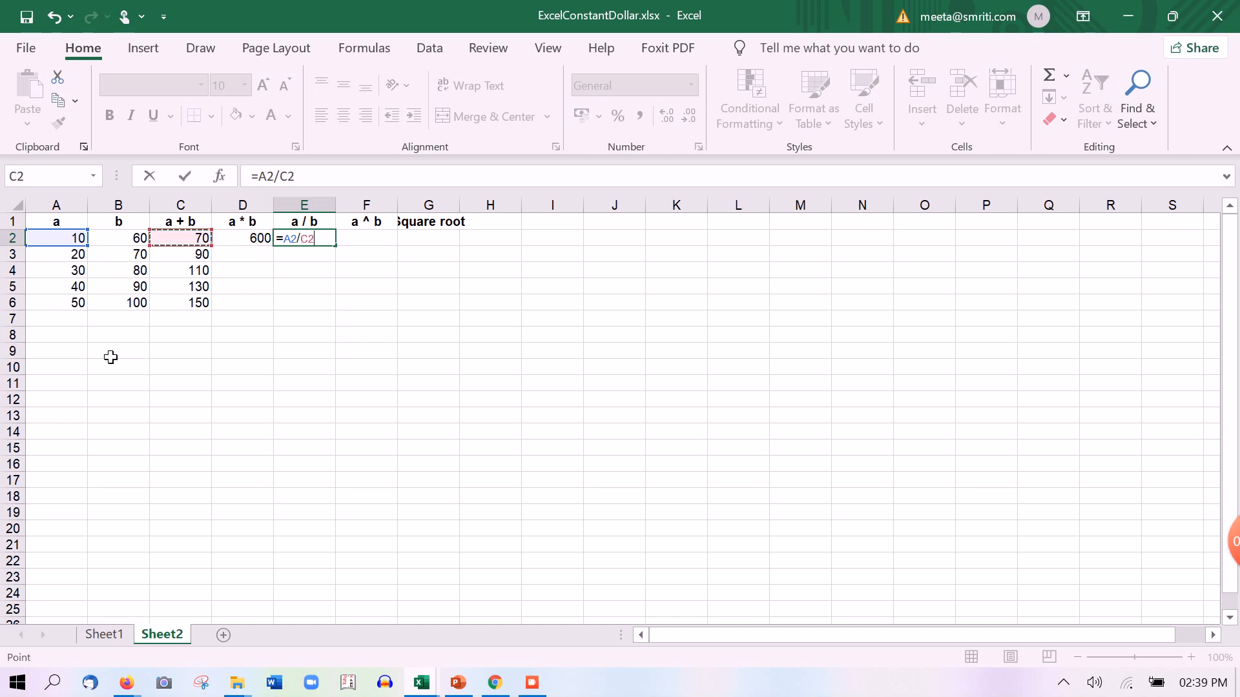
key("Return")
key("Up")
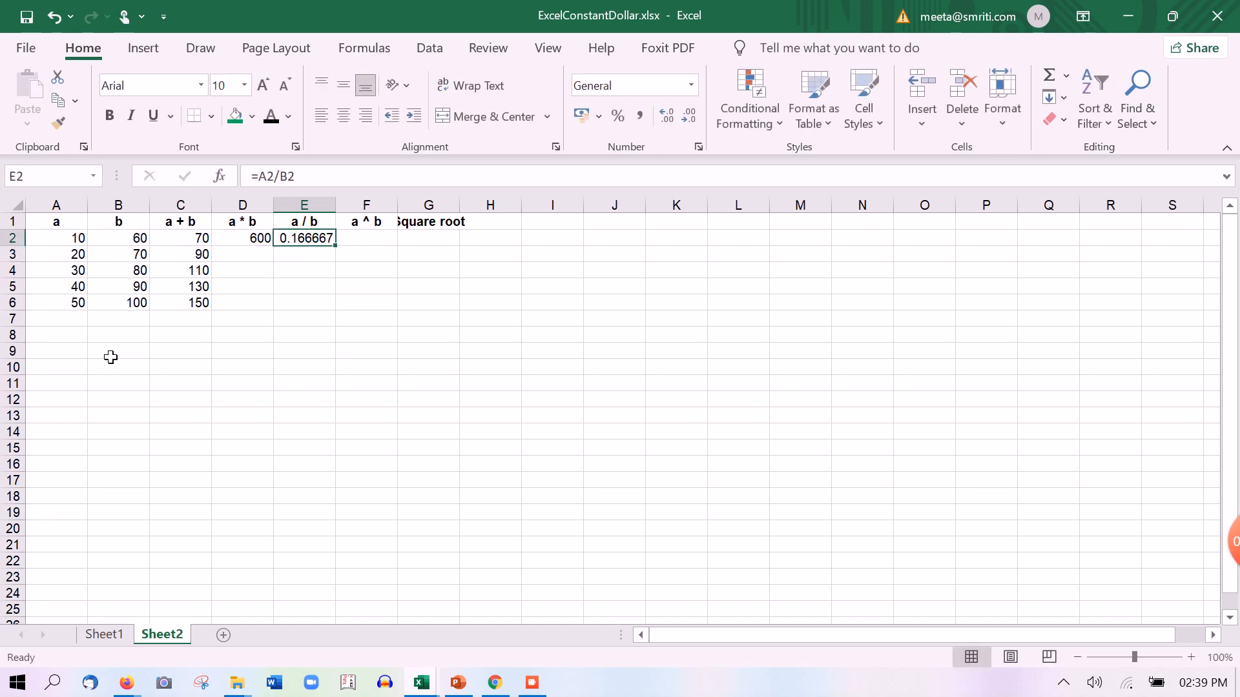
key("Left")
key("Left")
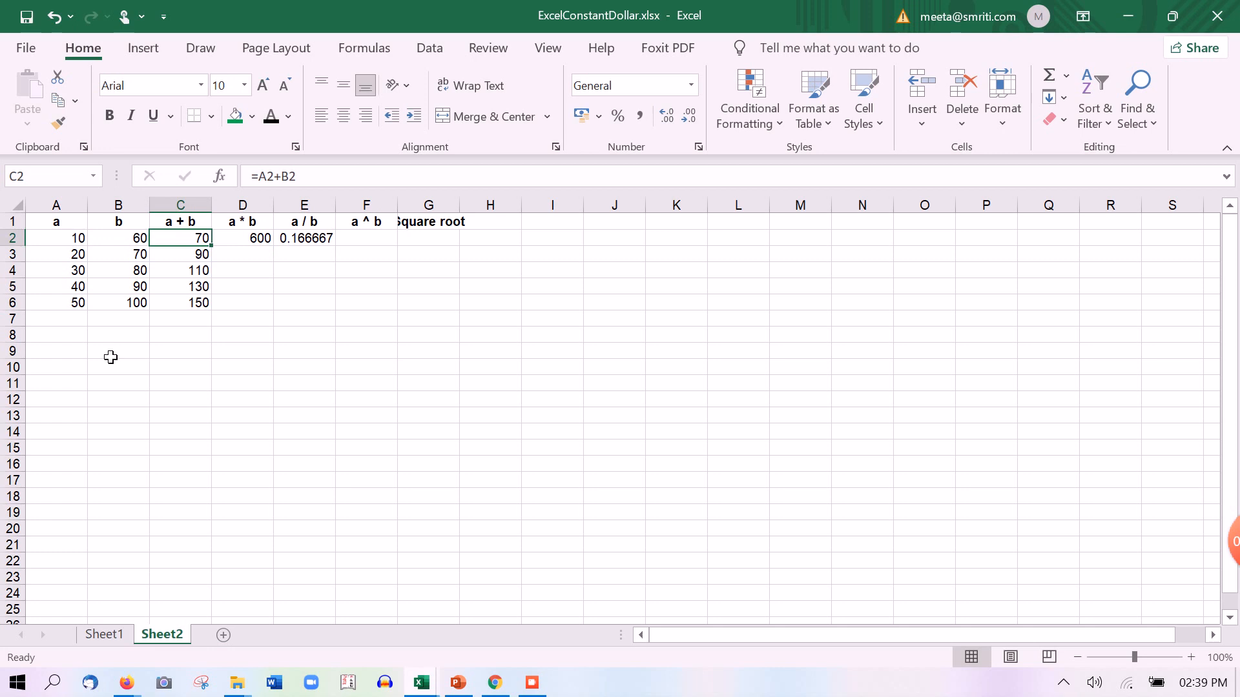
key("Left")
key("Left")
key("Right")
key("Left")
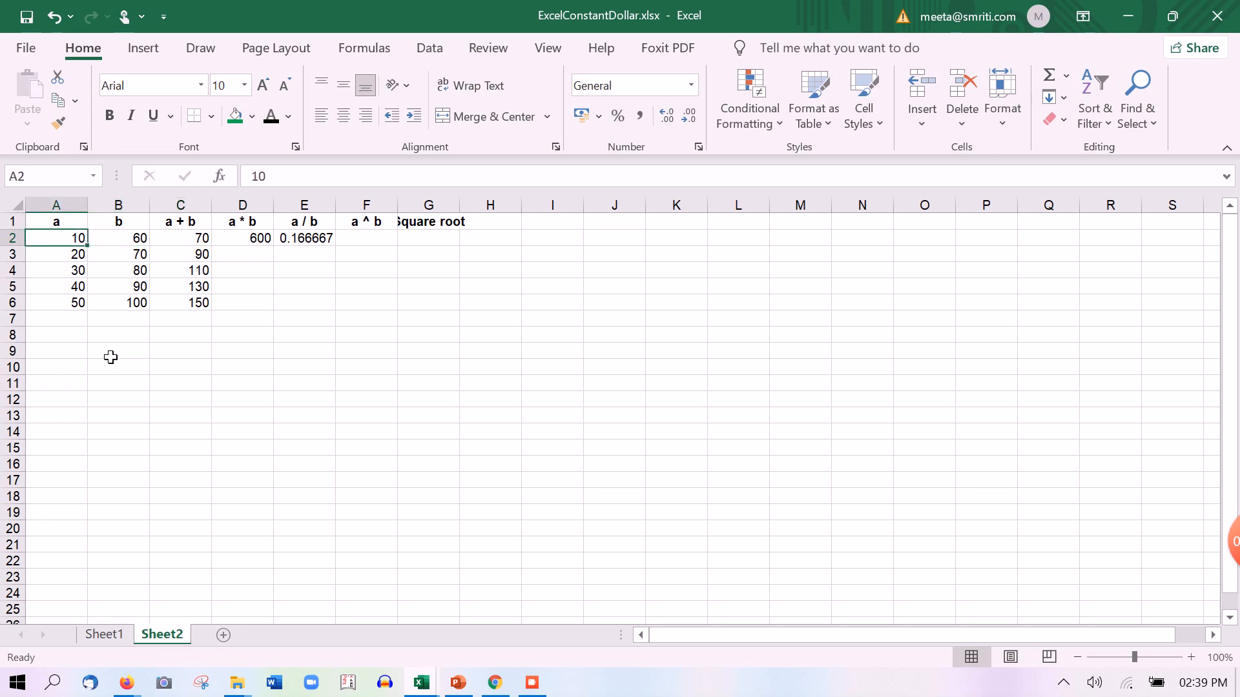
key("Down")
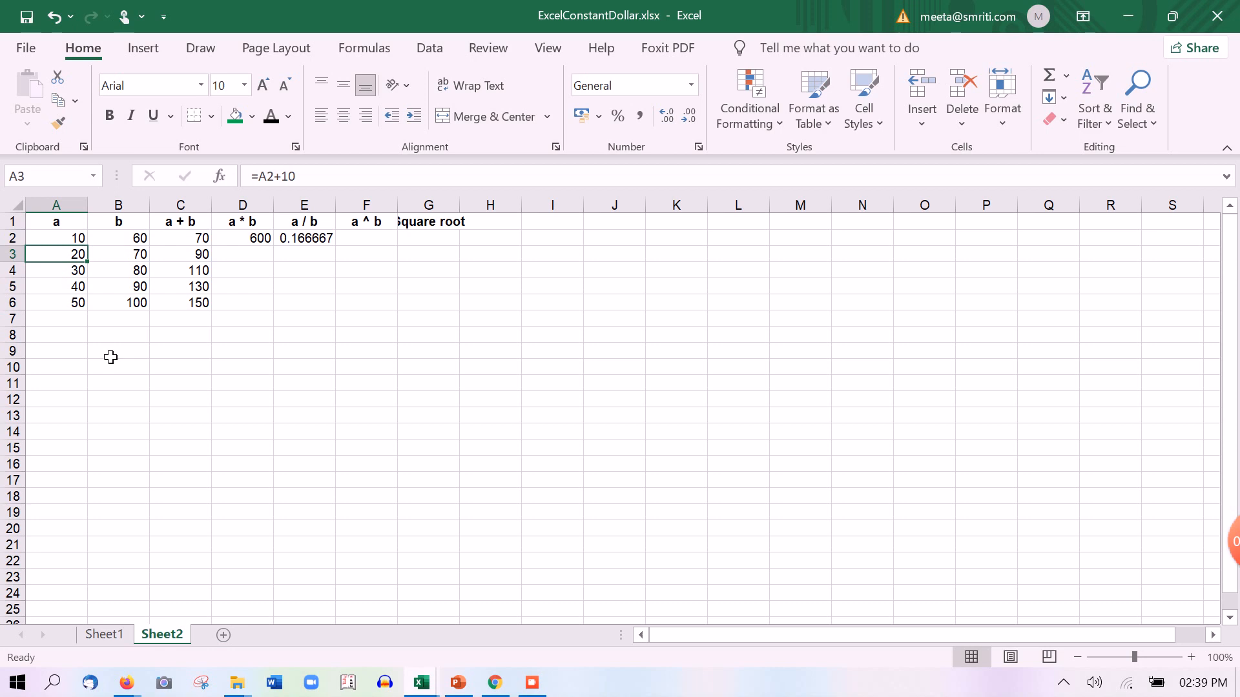
key("Right")
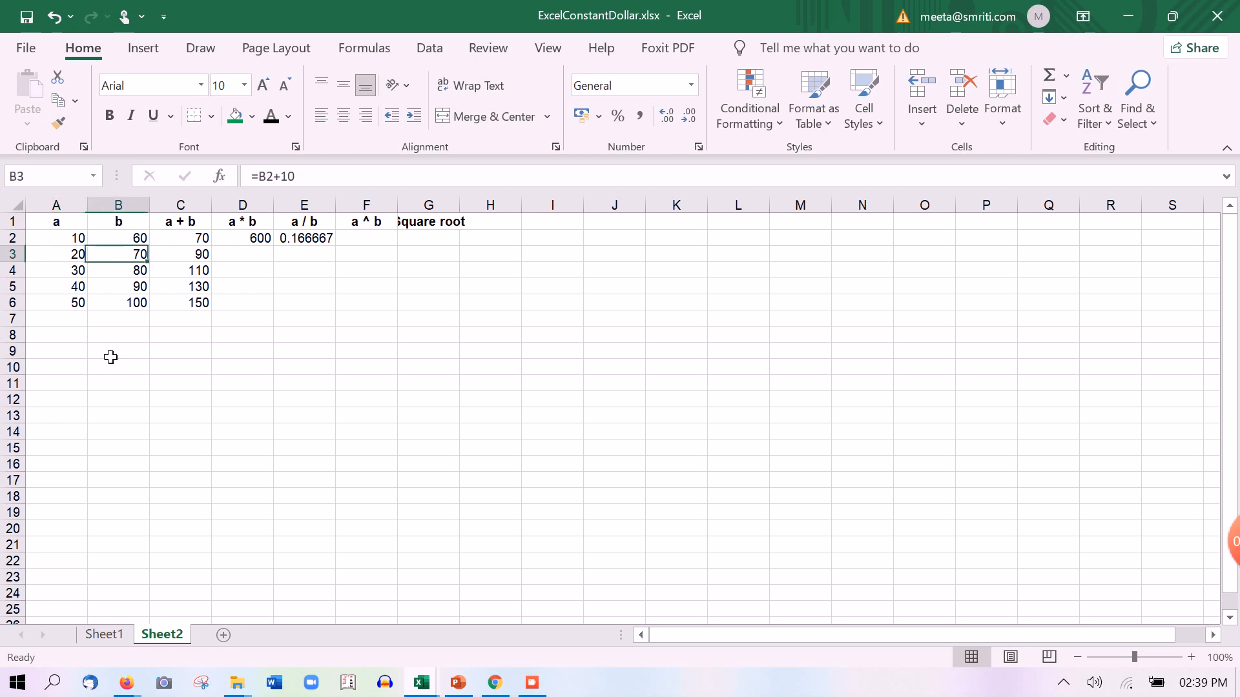
key("Up")
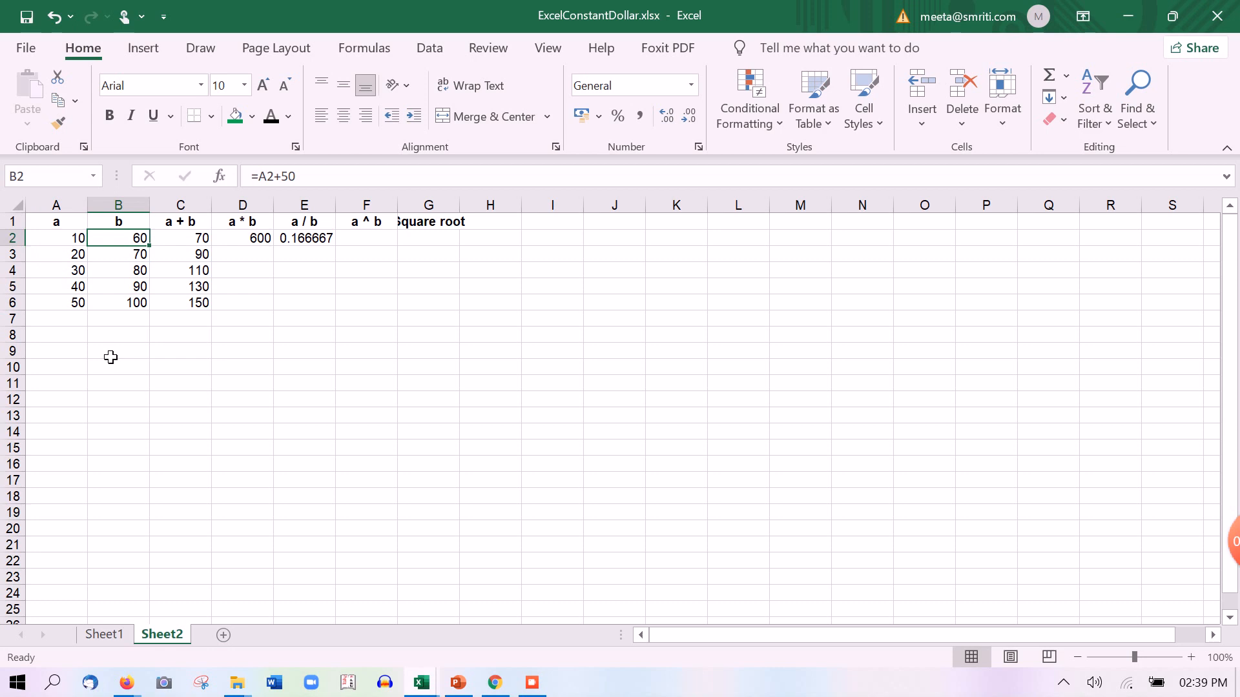
key("shift+Down")
key("shift+Down")
key("shift+Down")
key("shift+Down")
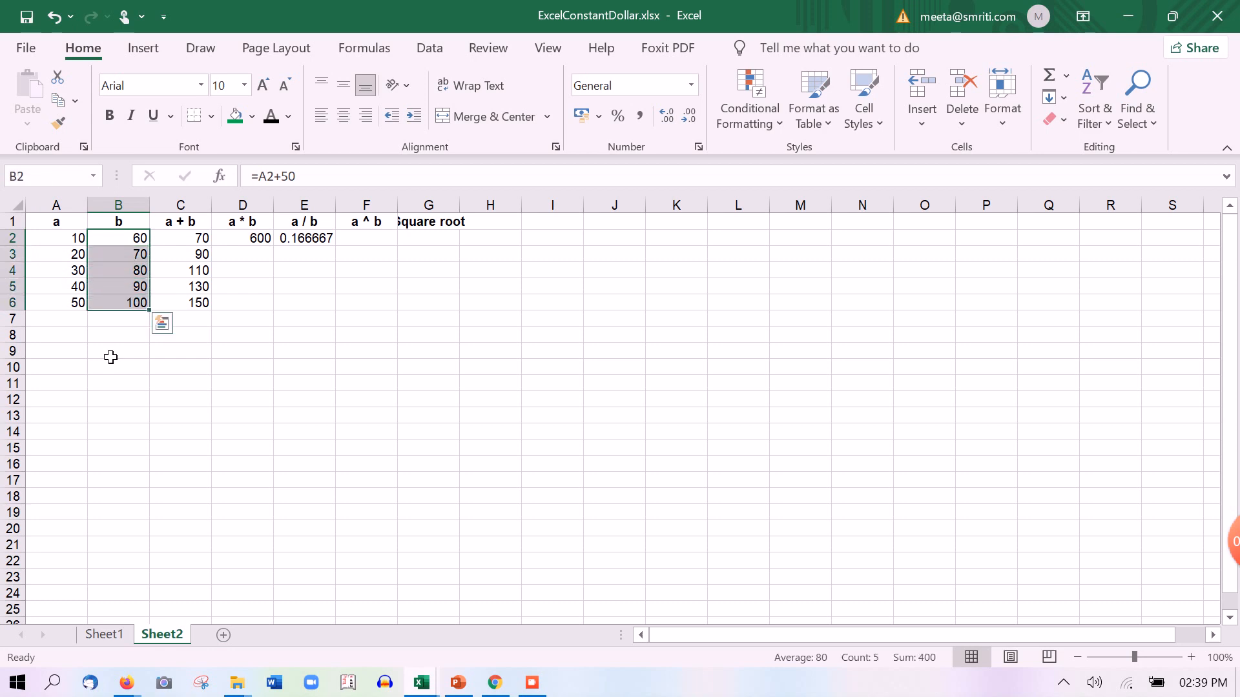
key("shift+Up")
key("shift+Up")
key("Down")
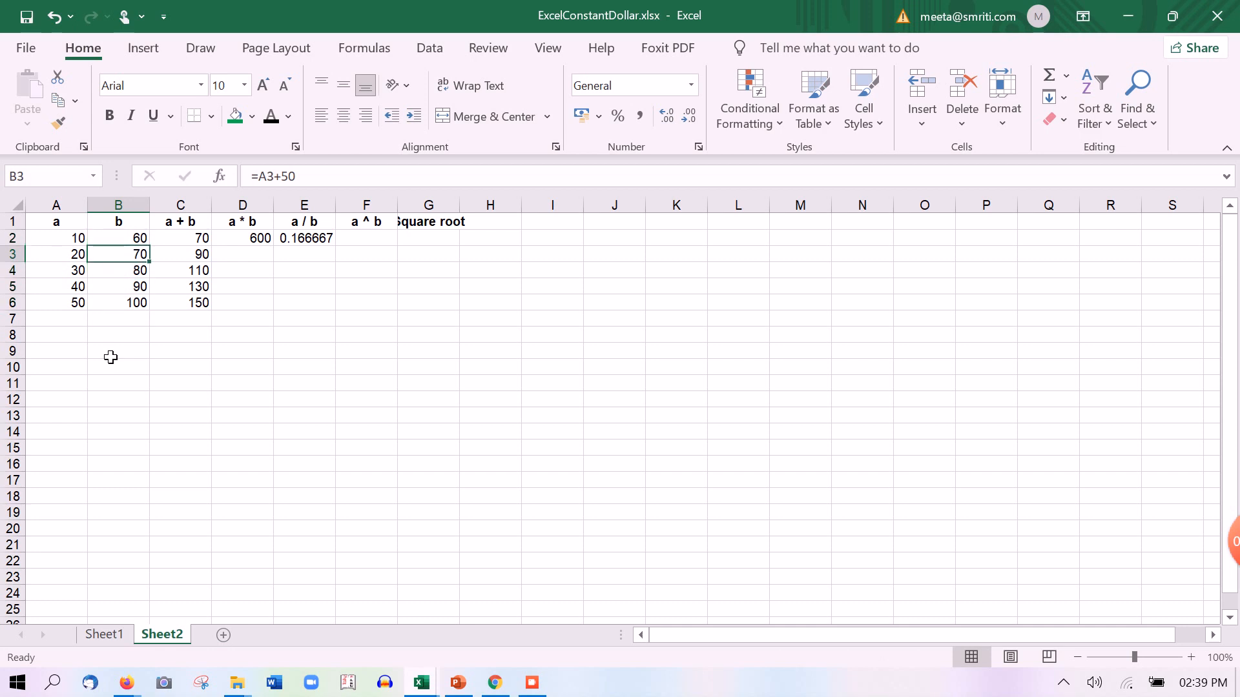
key("Down")
key("Down")
key("Down")
key("Up")
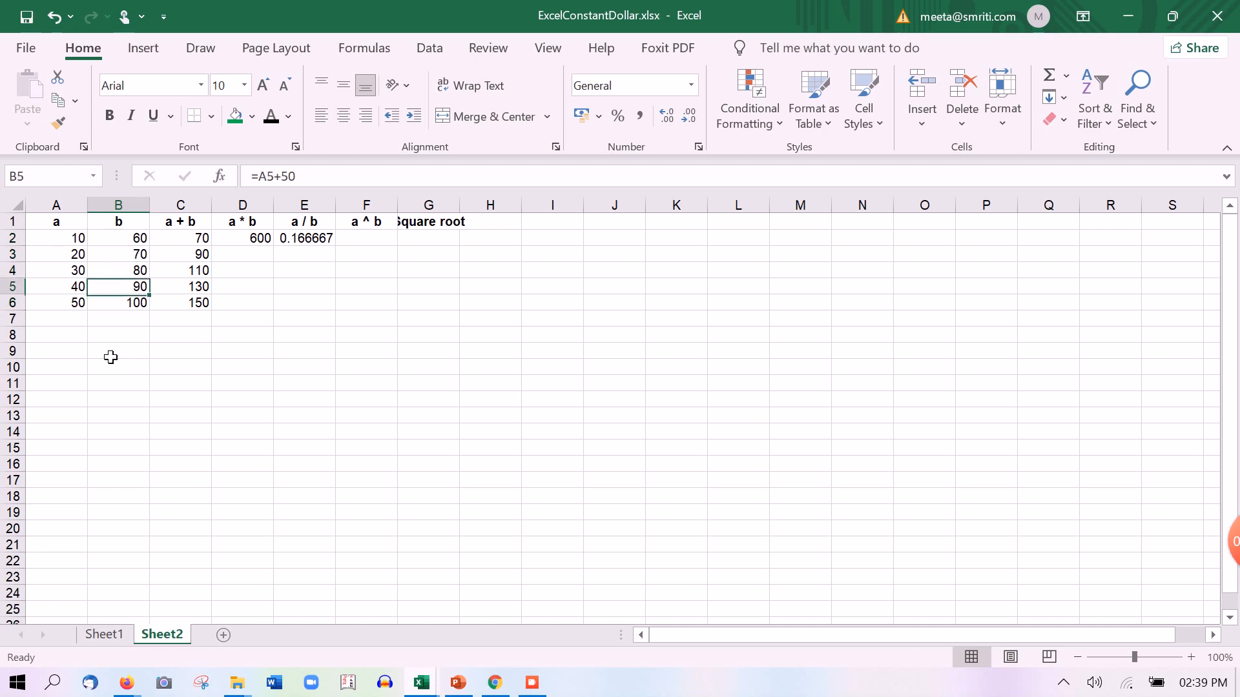
key("Up")
key("Up")
key("Up")
key("Right")
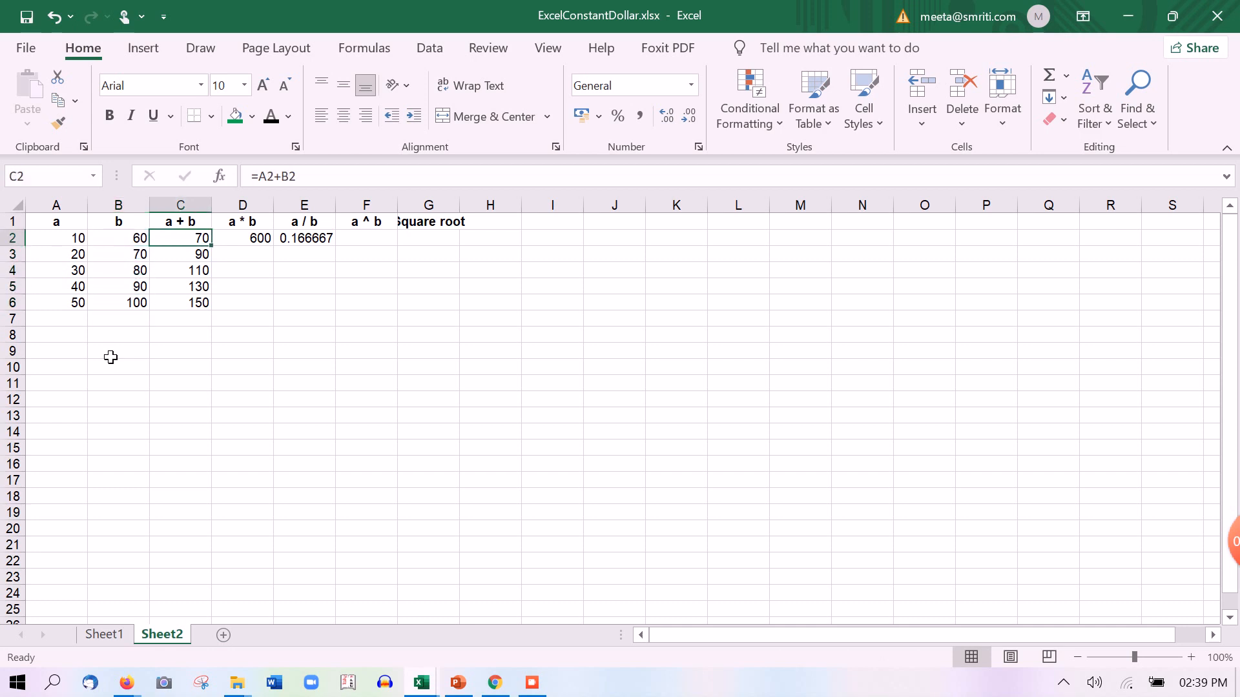
key("Left")
Decrease E2's displayed decimals until the a / b result reads 0.17
key("Right")
key("Right")
key("Right")
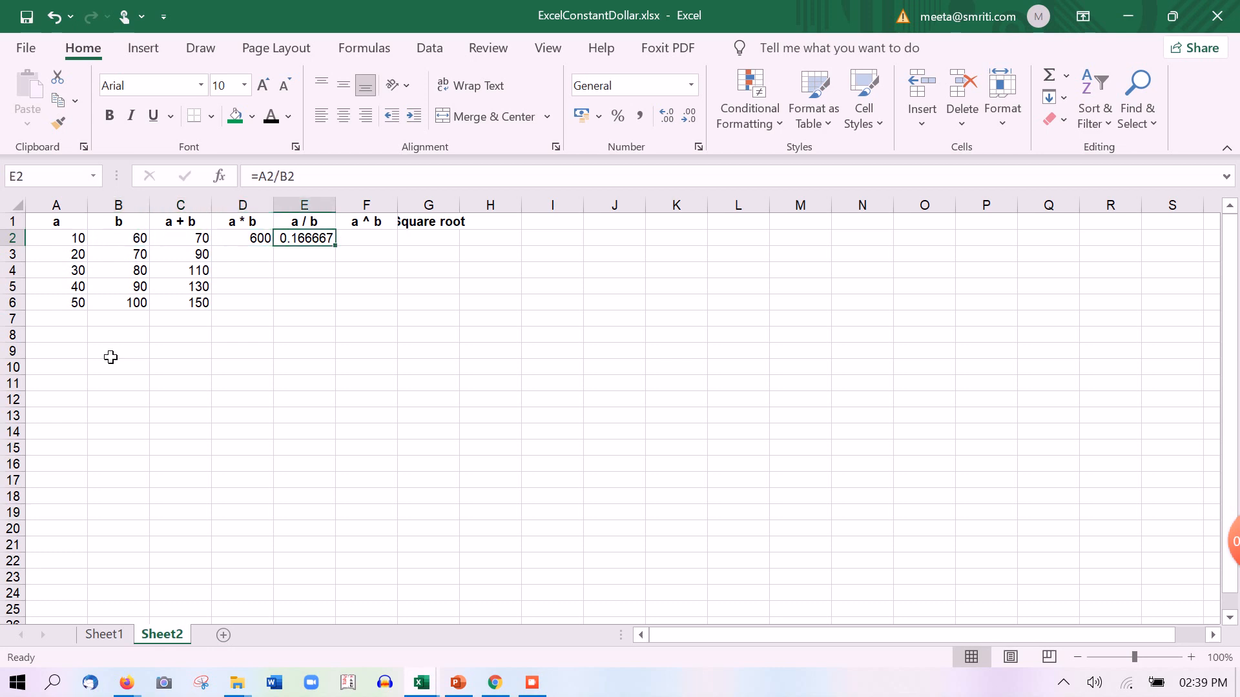
left_click(690, 119)
left_click(691, 119)
left_click(690, 119)
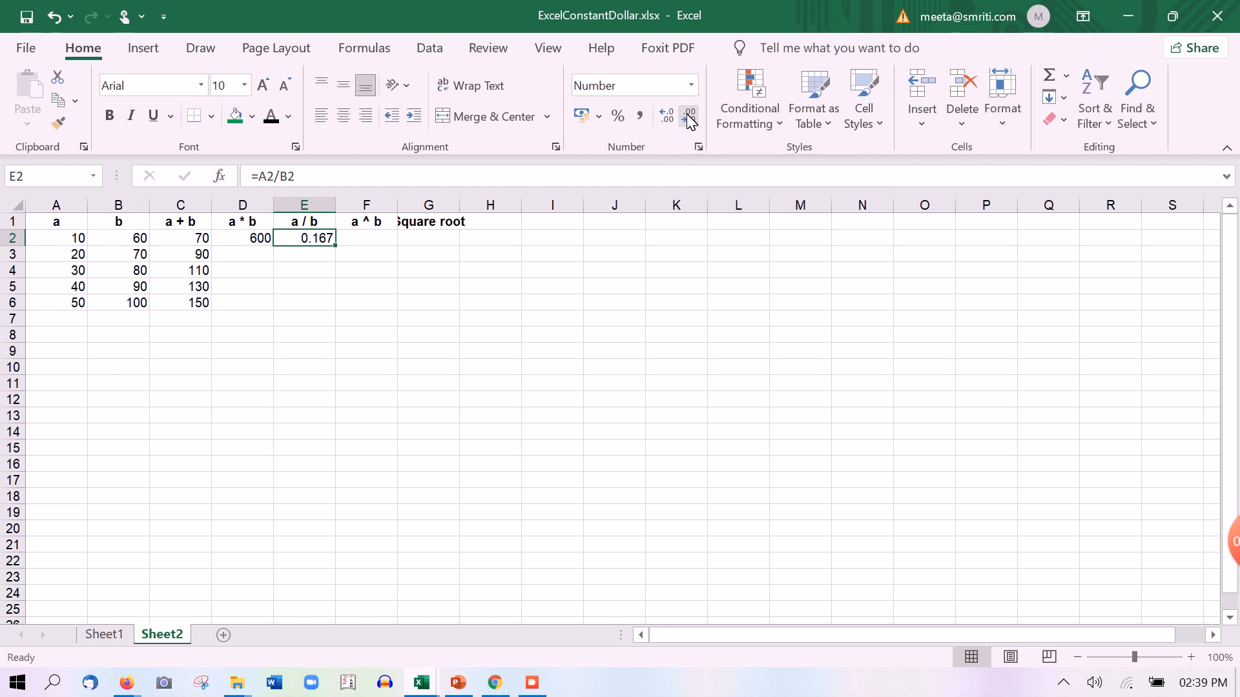
left_click(691, 120)
left_click(666, 116)
left_click(666, 116)
left_click(691, 117)
left_click(690, 118)
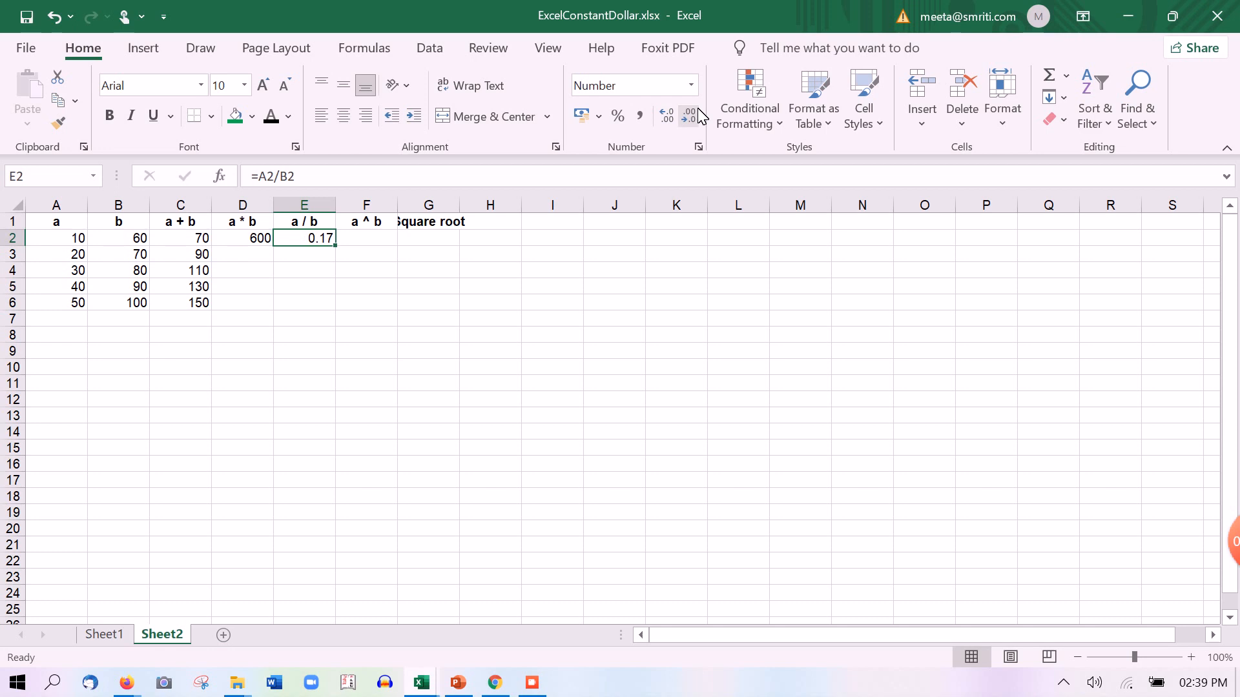
left_click(376, 243)
Enter =A2^B2 in F2 under a ^ b, showing 1E+60
type("=")
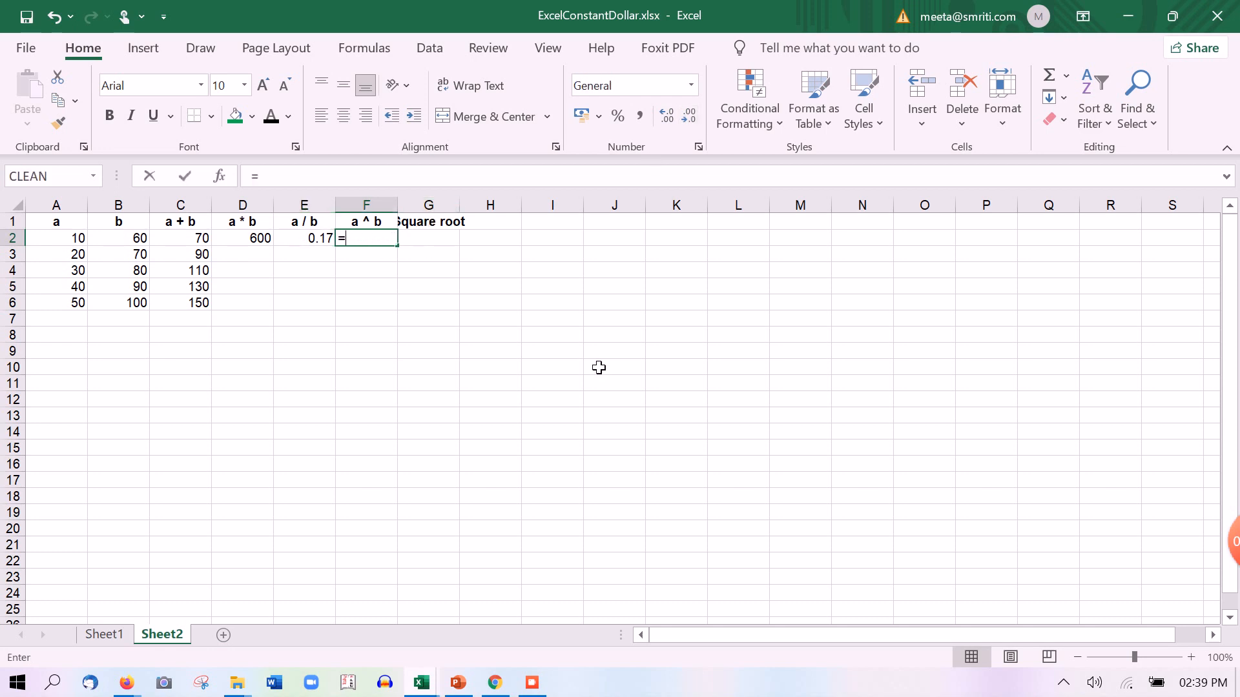
key("Left")
key("Left")
key("Left")
key("Left")
key("Left")
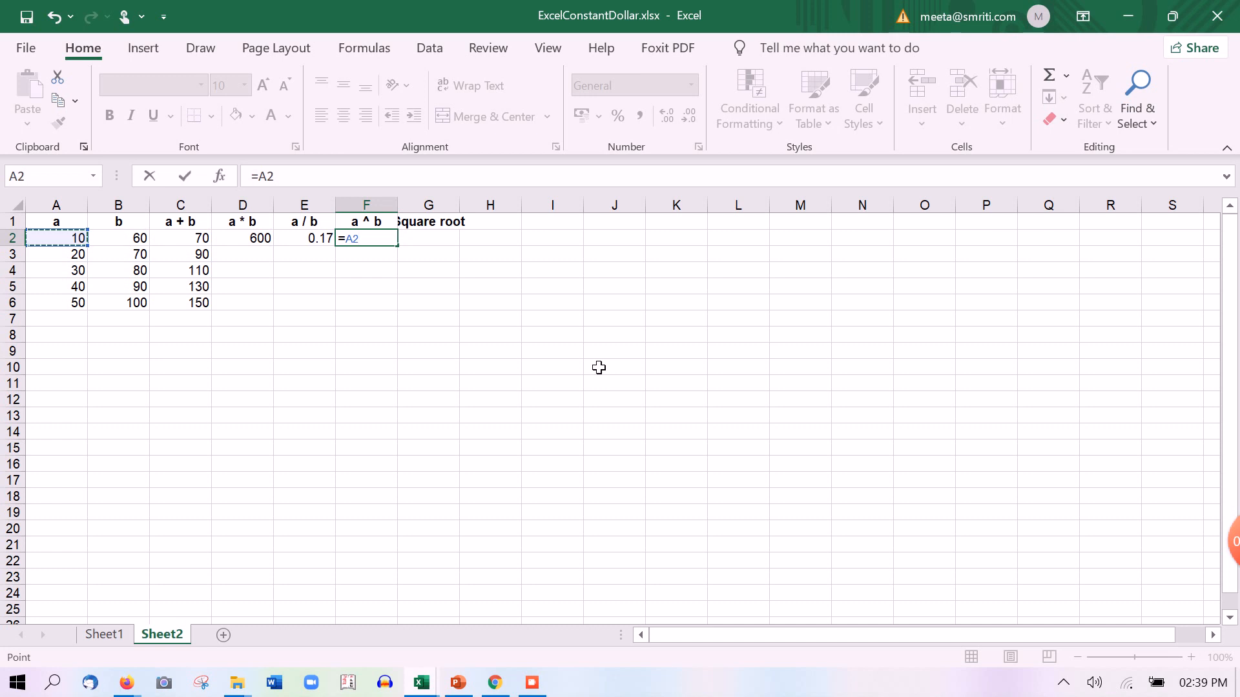
type("^^")
left_click(134, 240)
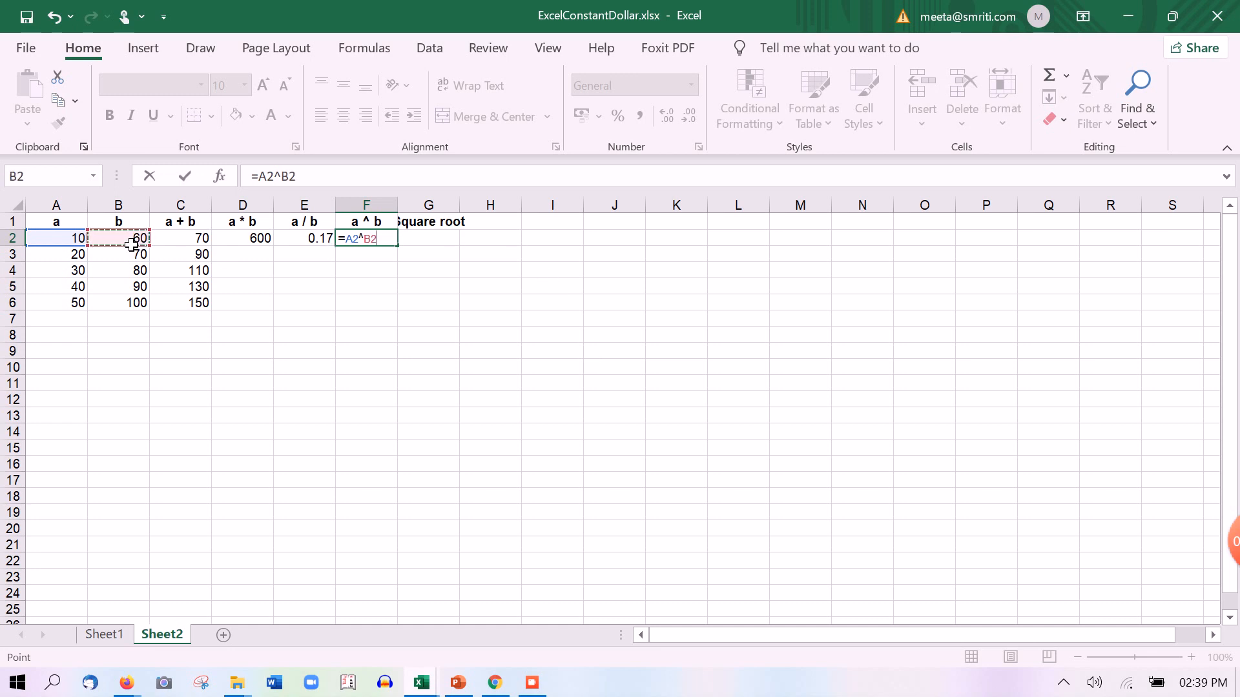
key("Return")
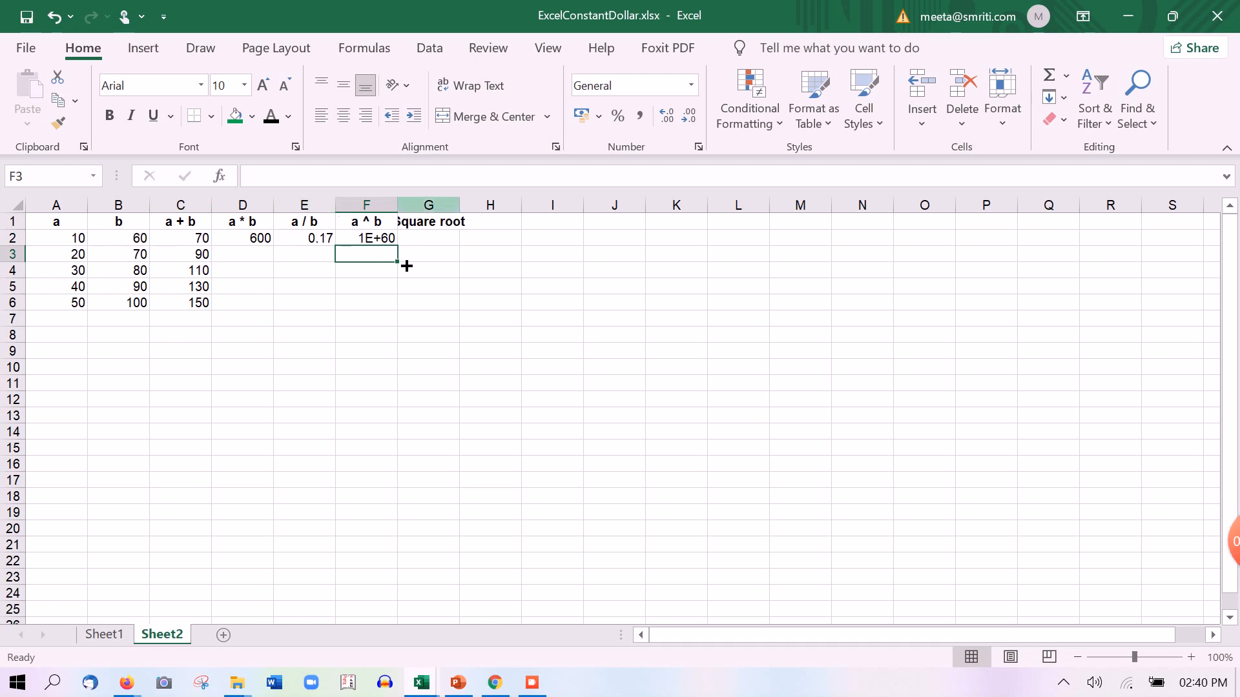
Widen column F to view the result, then undo the width change
left_click(365, 242)
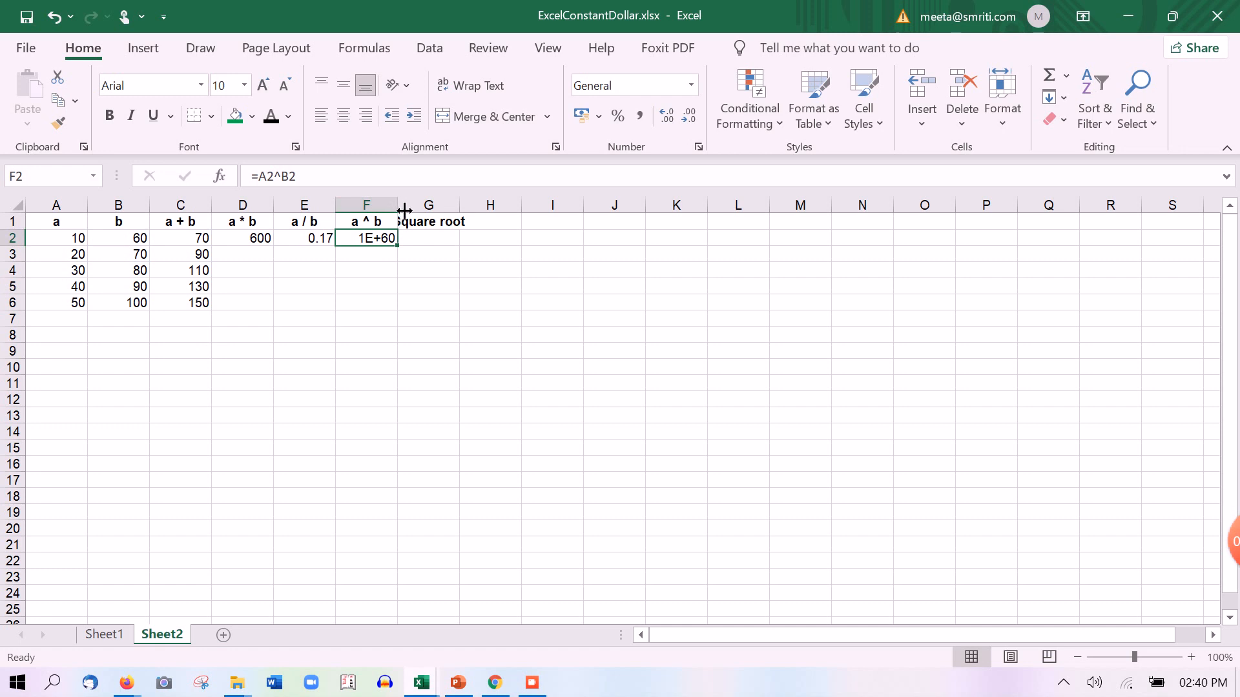
left_click_drag(397, 205, 1104, 190)
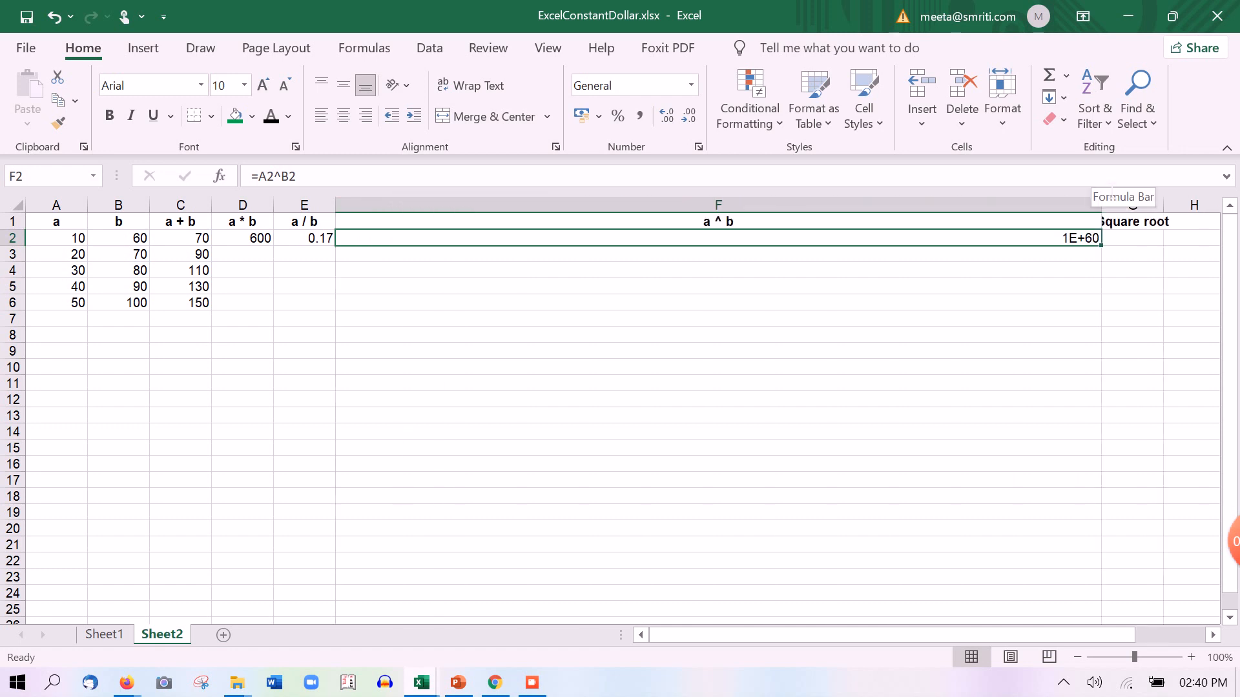
left_click_drag(1101, 207, 391, 227)
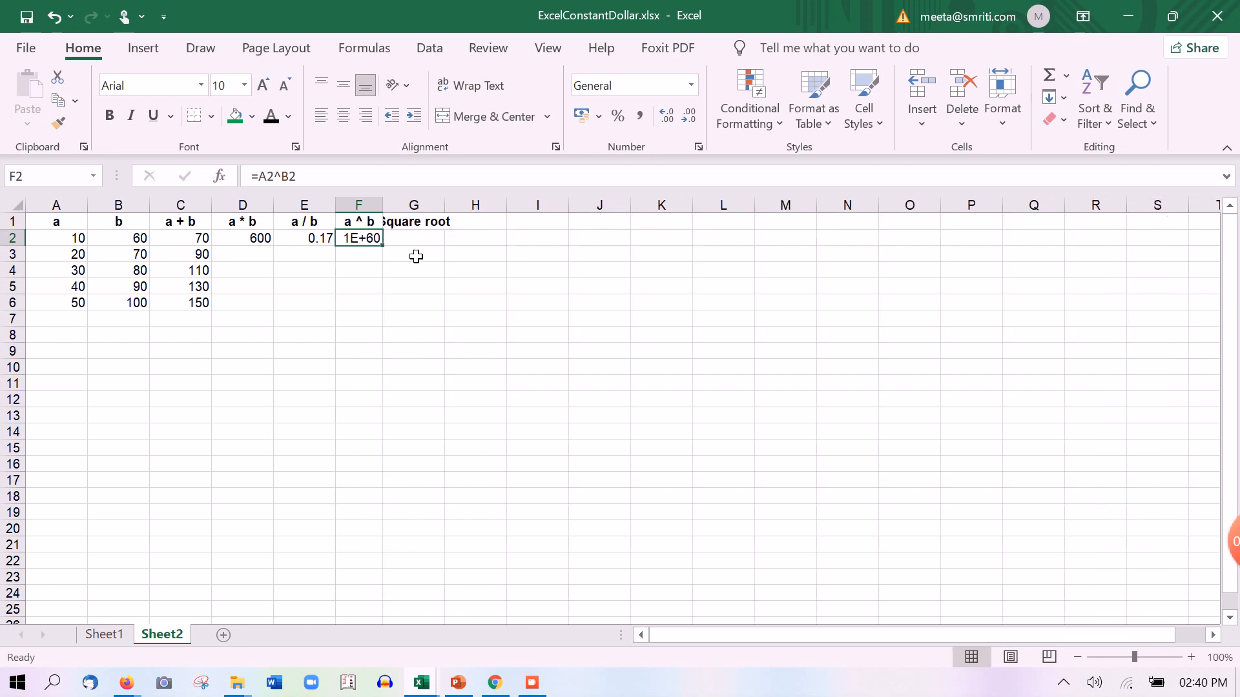
key("ctrl+z")
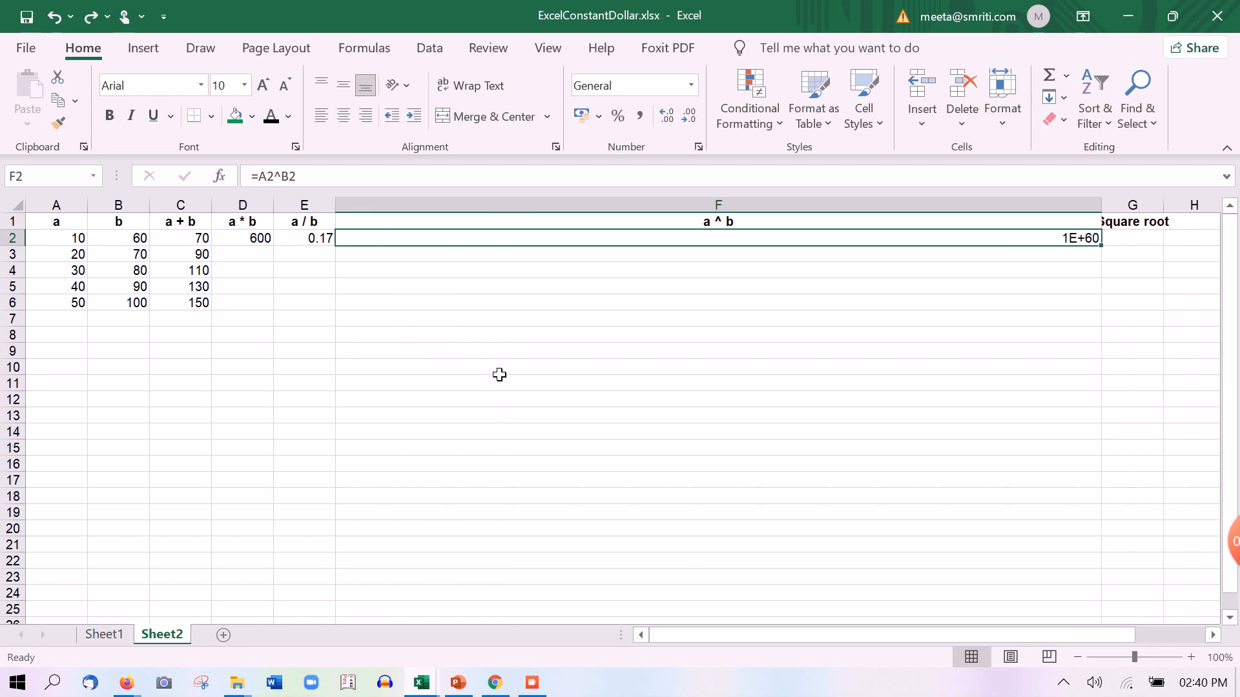
key("ctrl+z")
Set A2 to 1 and enter =A2+1 in A3
left_click(45, 244)
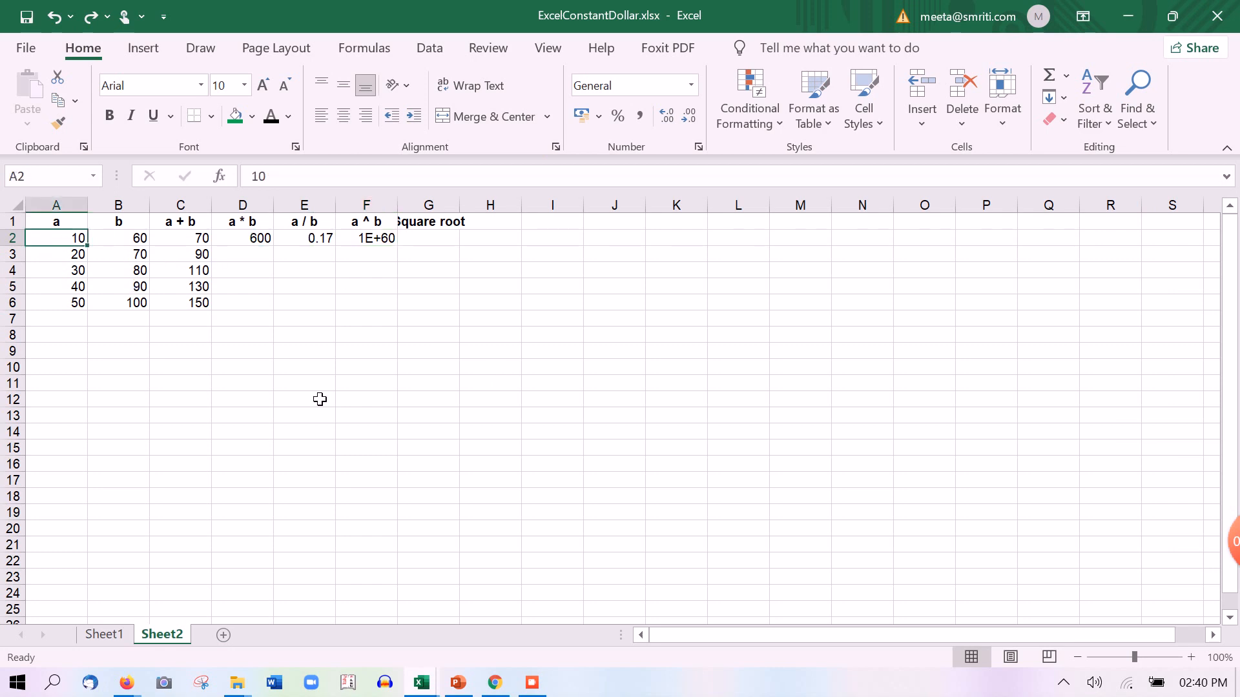
type("1")
key("Return")
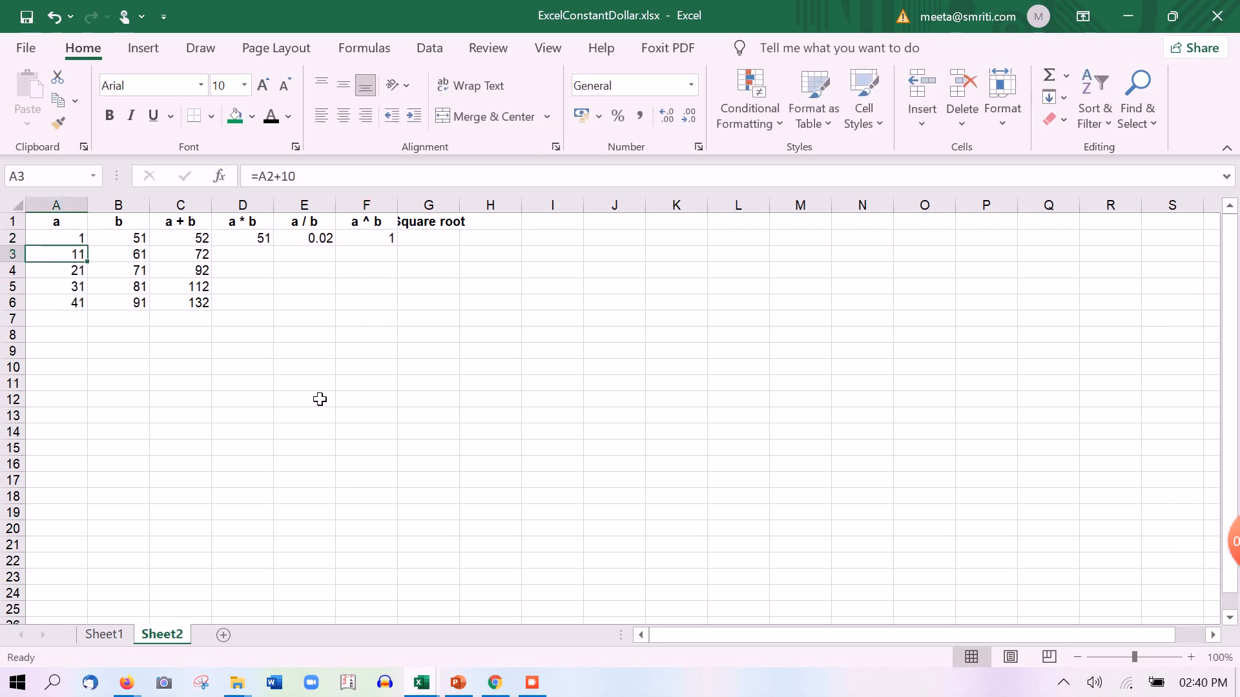
type("=")
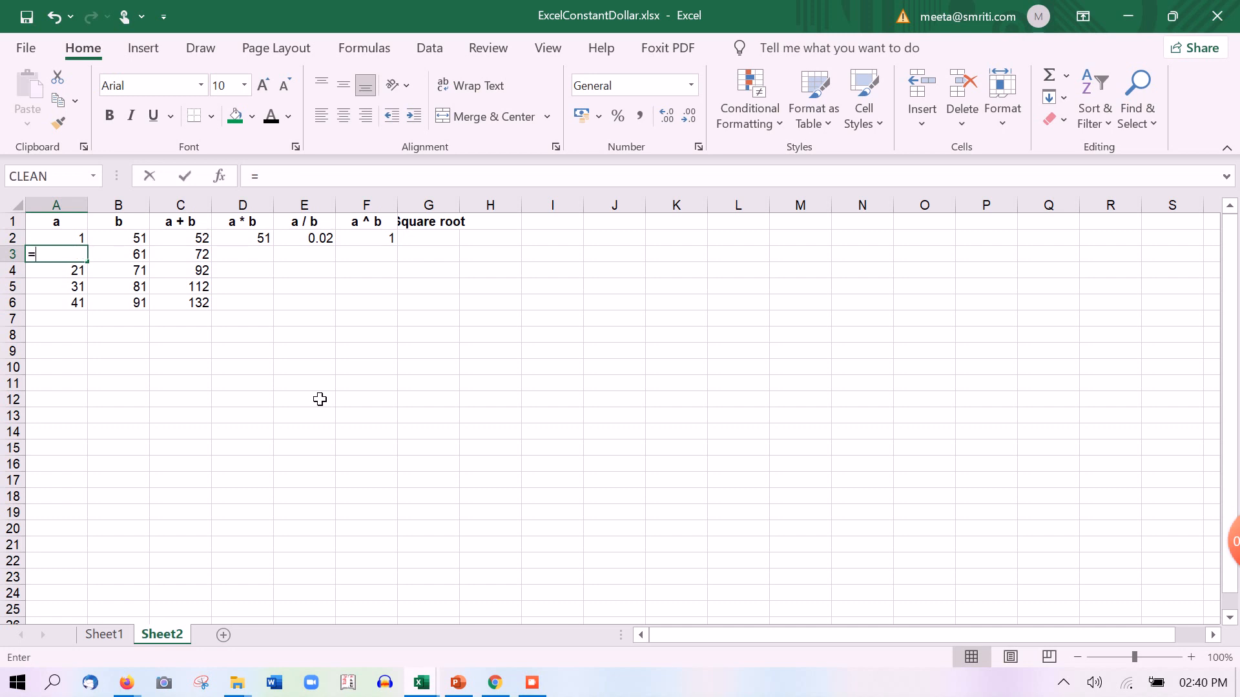
key("Up")
type("+")
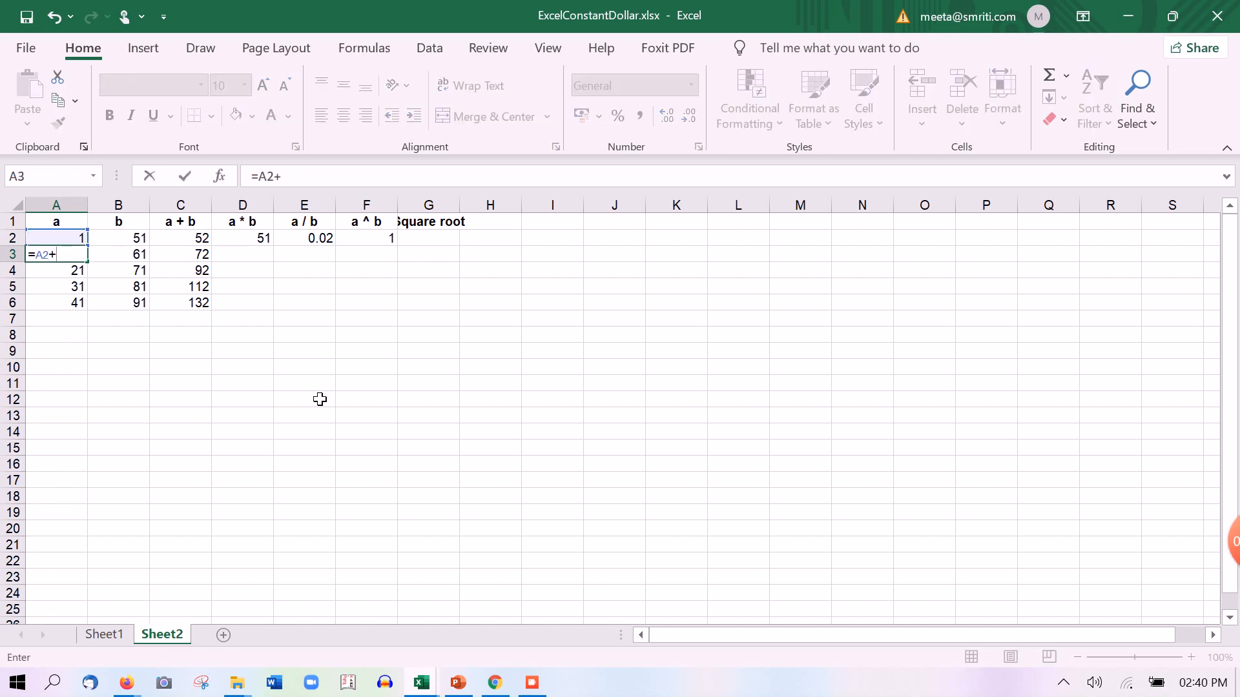
type("1")
key("Return")
Enter the a plus 5 formula in B2
key("Up")
key("Up")
key("Right")
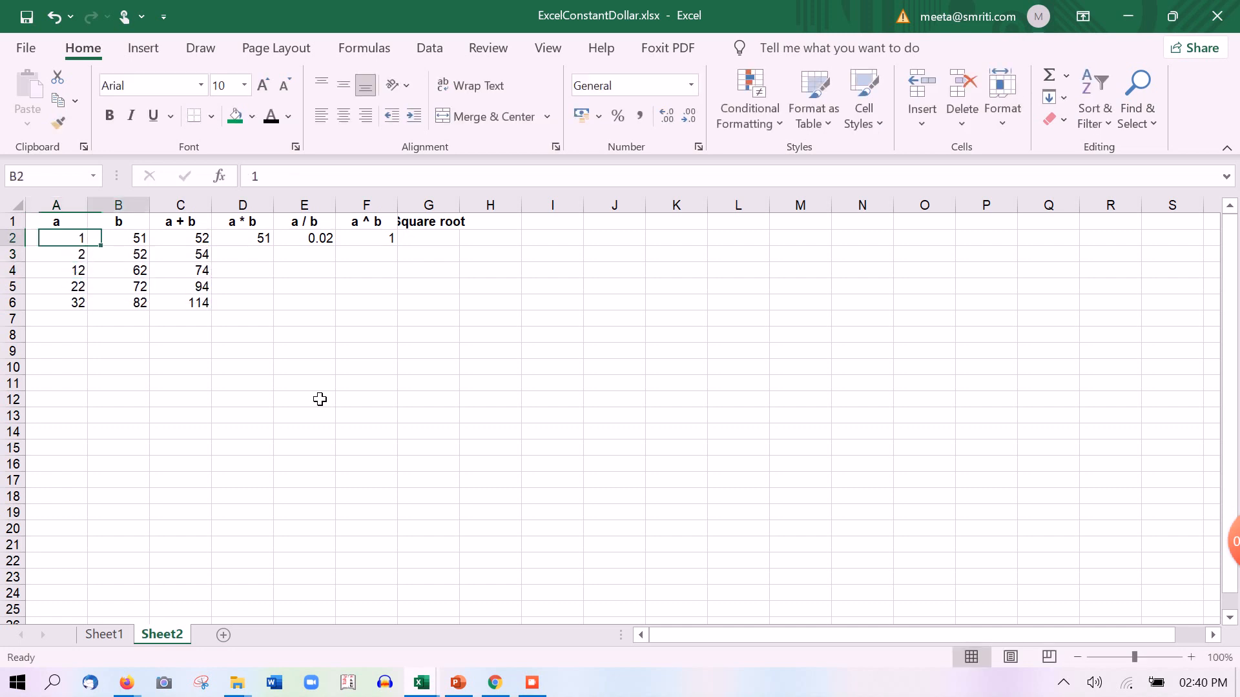
type("=")
key("Left")
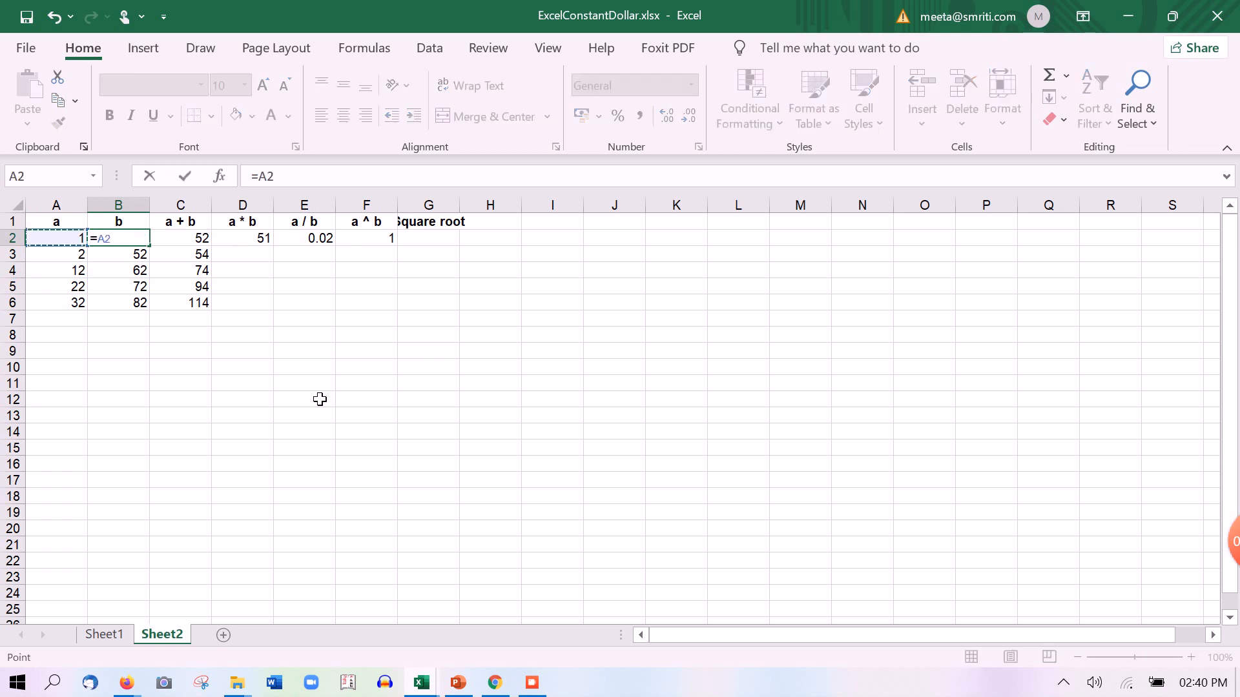
type("+5")
key("Return")
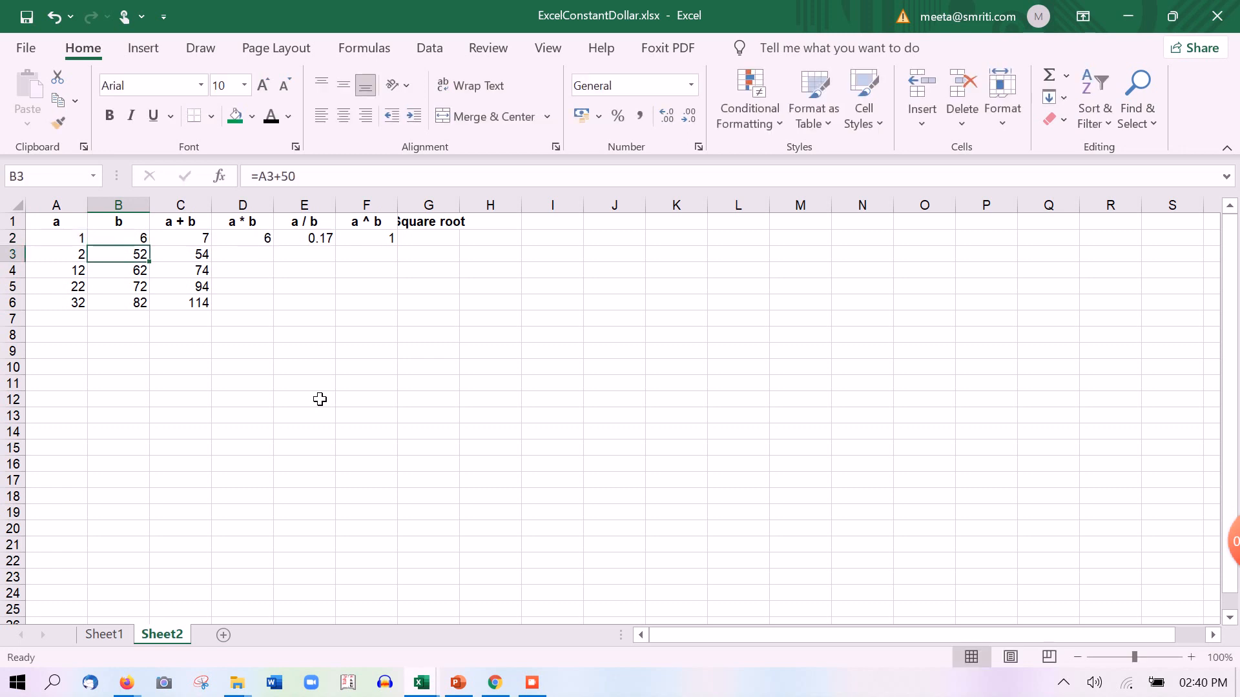
Fill the b formula down B2:B6
key("Up")
key("Left")
key("Right")
key("Down")
key("Up")
key("shift+Down")
key("shift+Down")
key("shift+Down")
key("shift+Down")
key("ctrl+d")
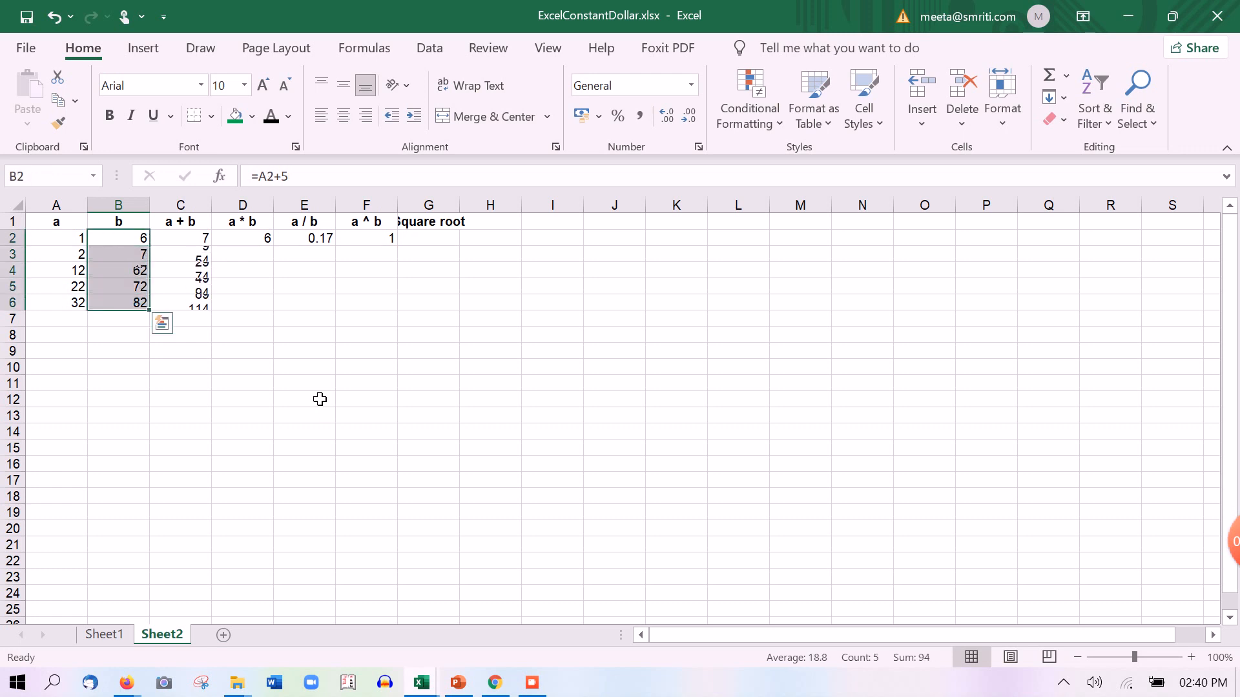
Fill the =A2+1 formula down A3:A6 so column a runs 1–5
key("Left")
key("Down")
key("shift+Down")
key("shift+Down")
key("shift+Down")
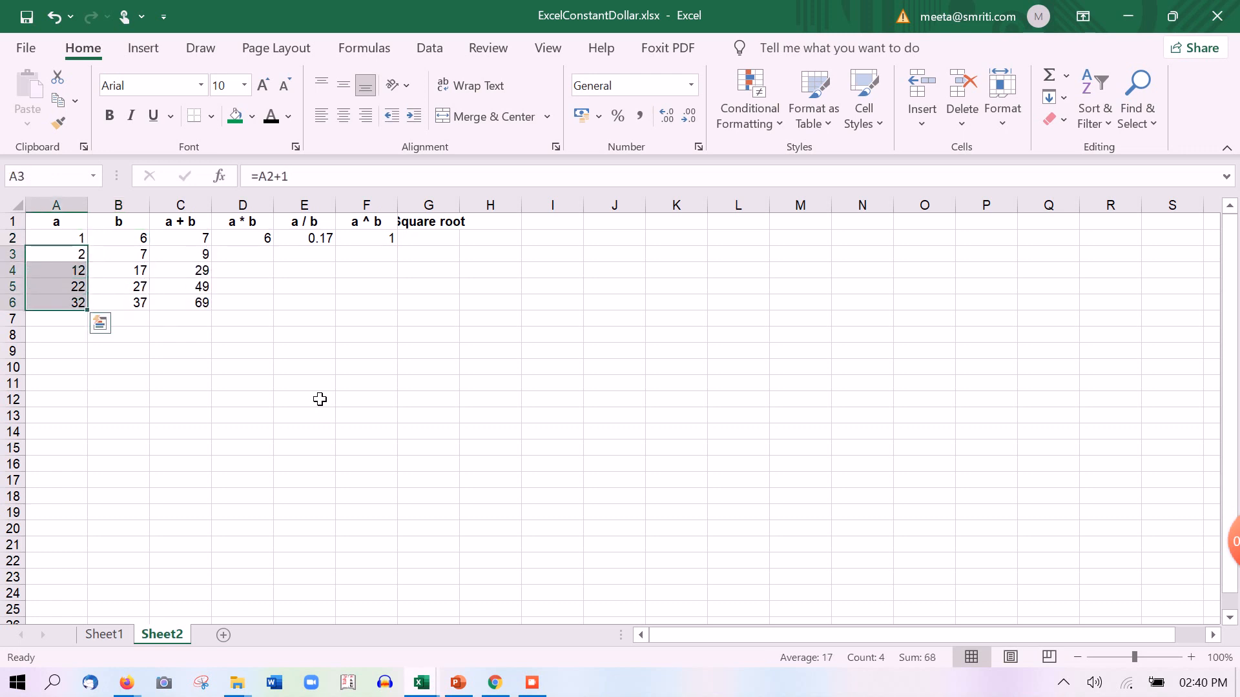
key("ctrl+d")
key("Right")
key("Right")
key("Right")
key("Right")
key("Right")
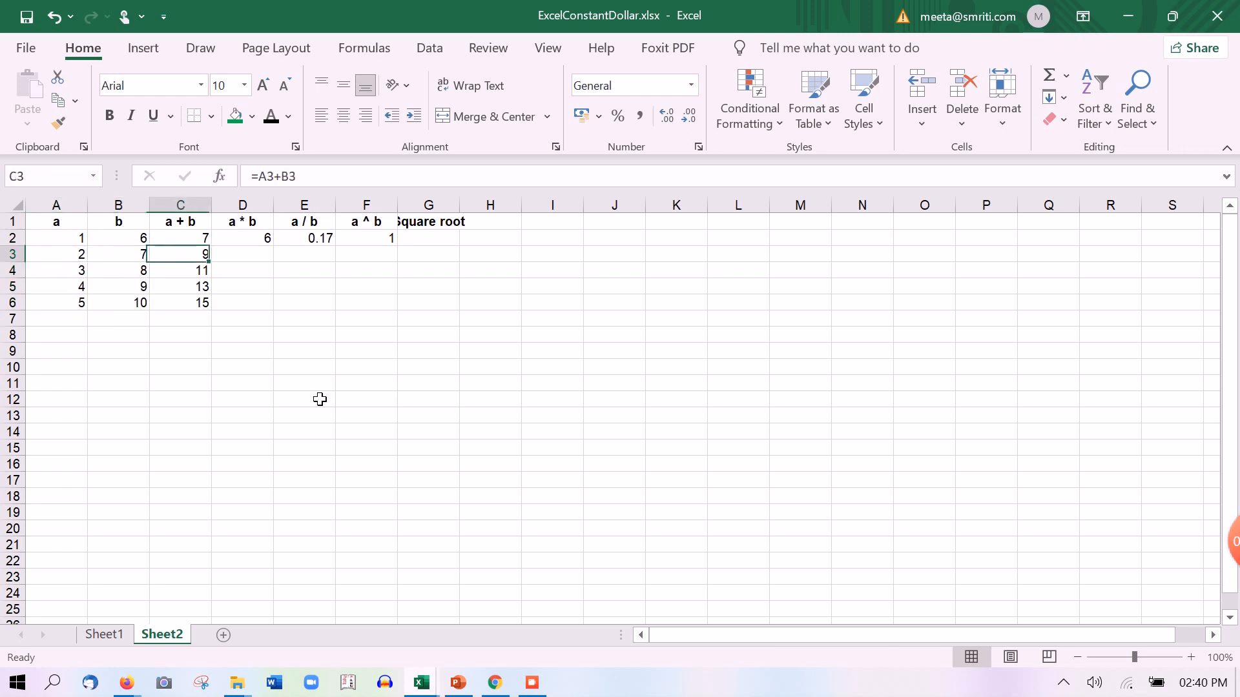
key("Up")
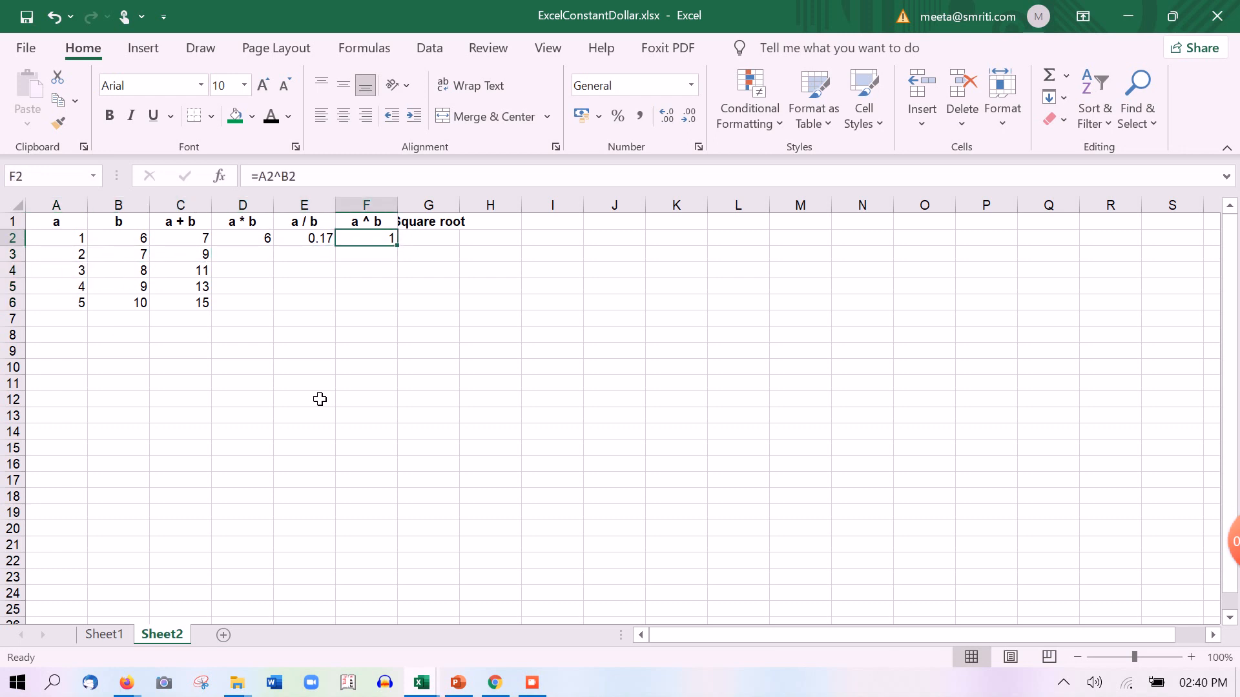
key("Left")
key("Left")
key("Left")
key("Left")
key("Left")
key("Right")
key("Right")
key("Right")
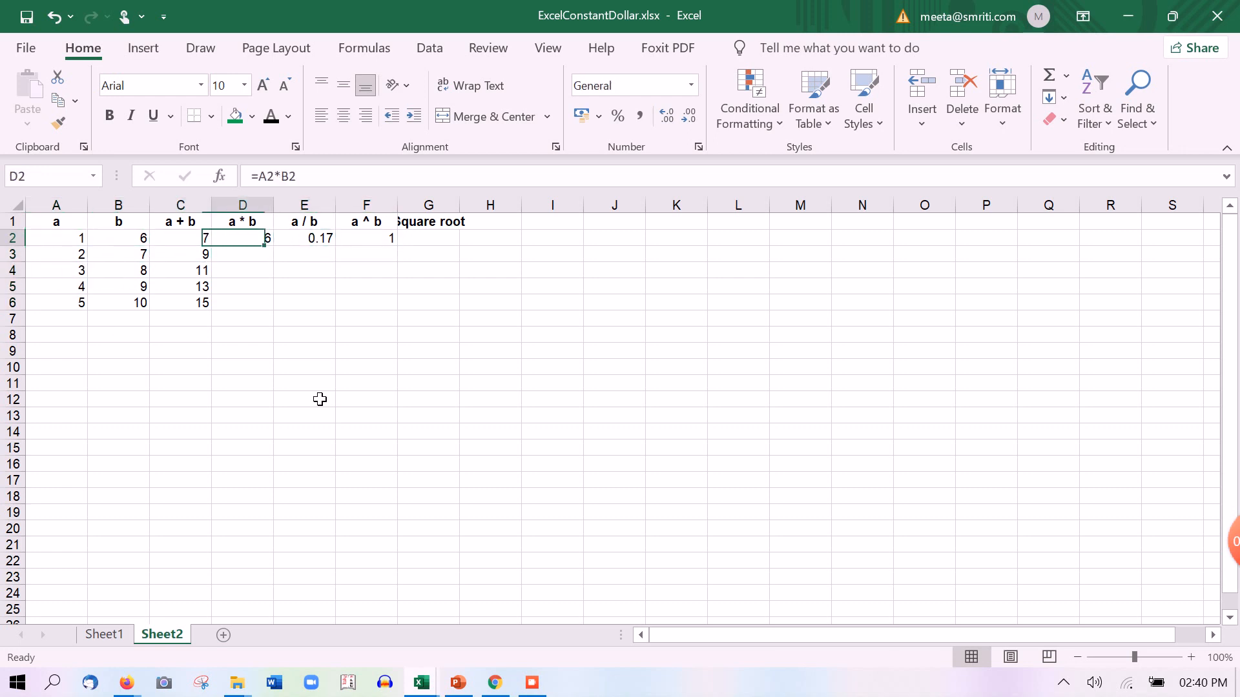
key("Right")
key("Right")
key("Right")
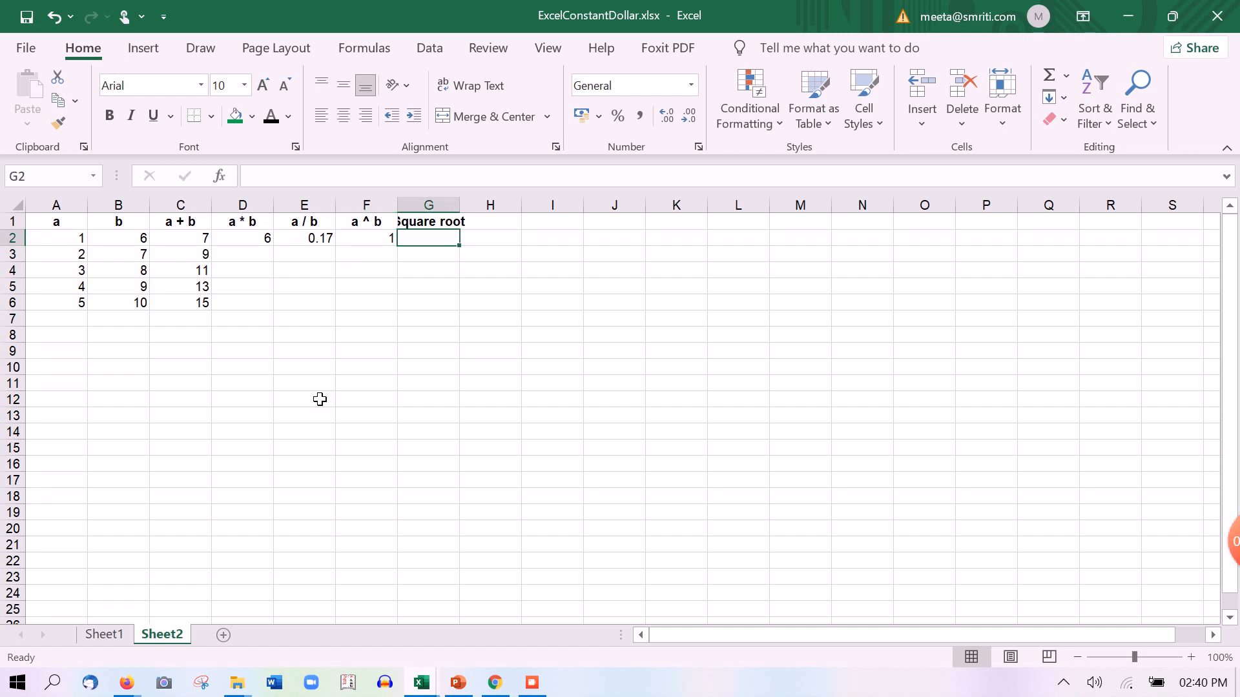
Enter =SQRT(B2) in G2 under Square root, returning 2.44949
type("=")
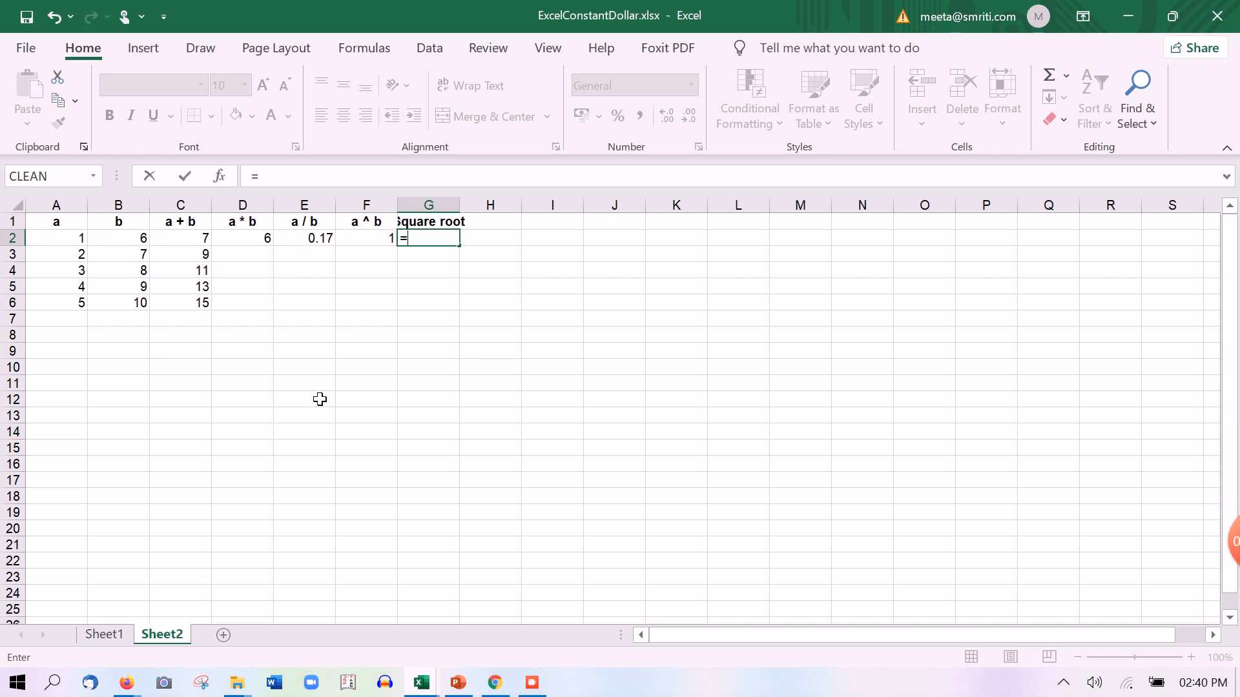
type("sqrt")
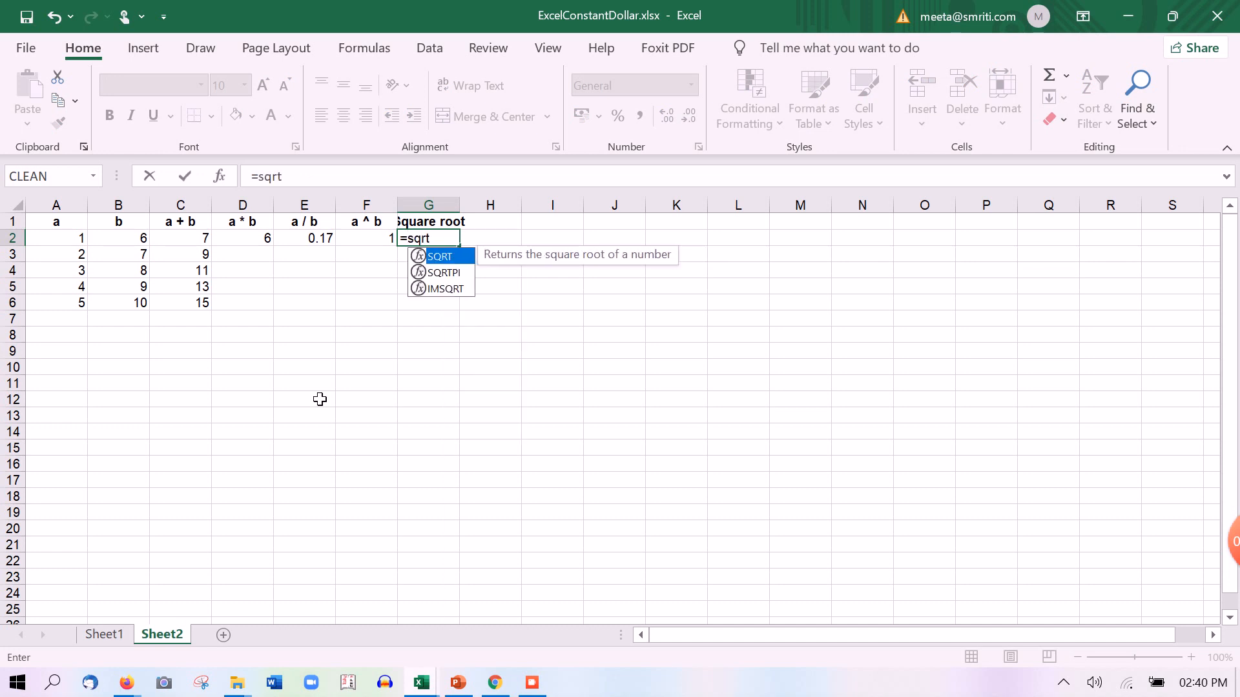
type("(")
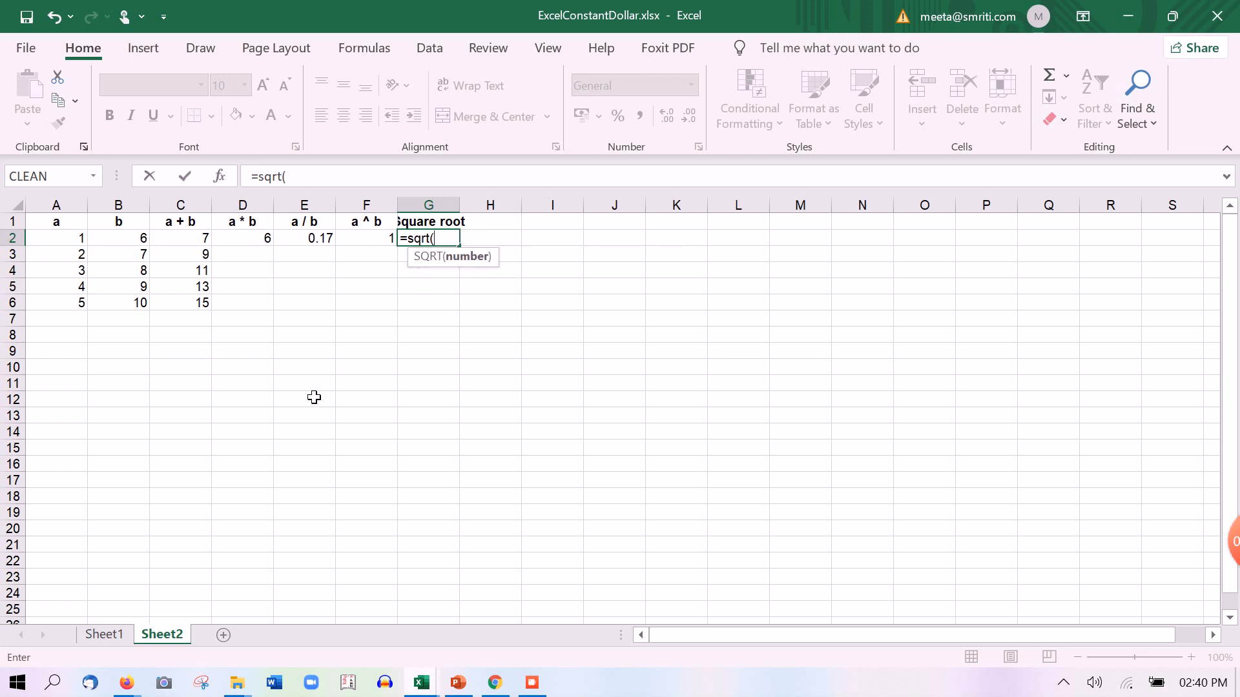
left_click(141, 239)
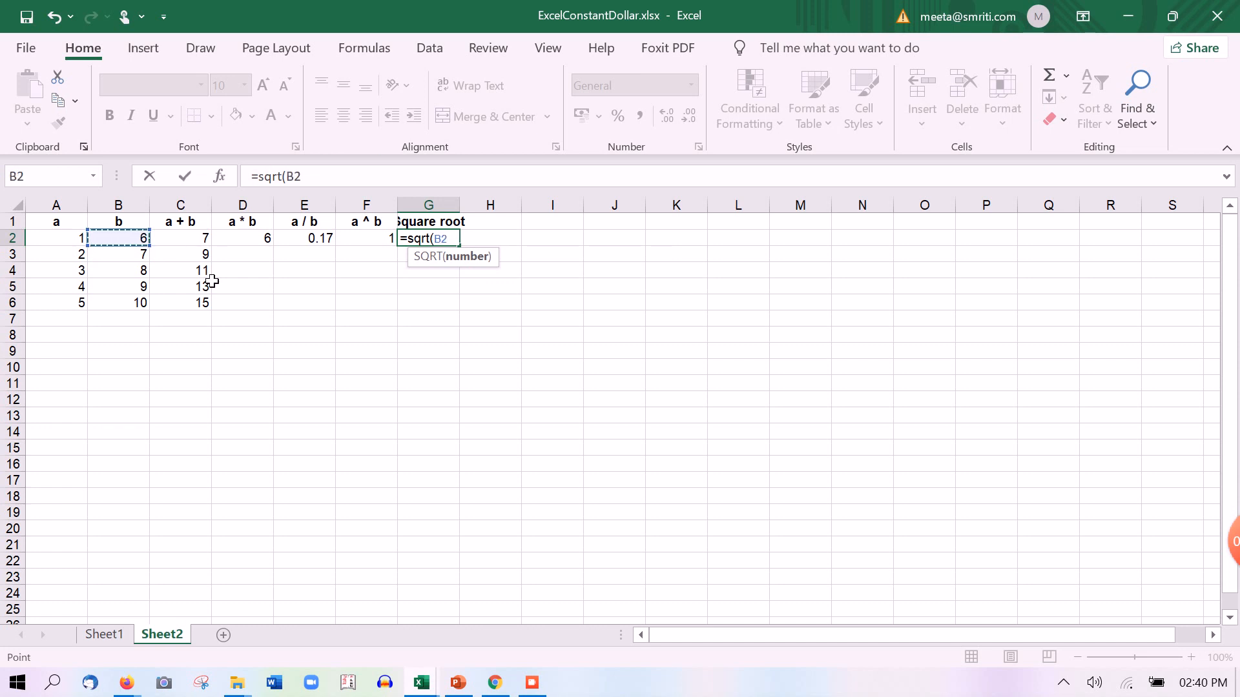
type(")")
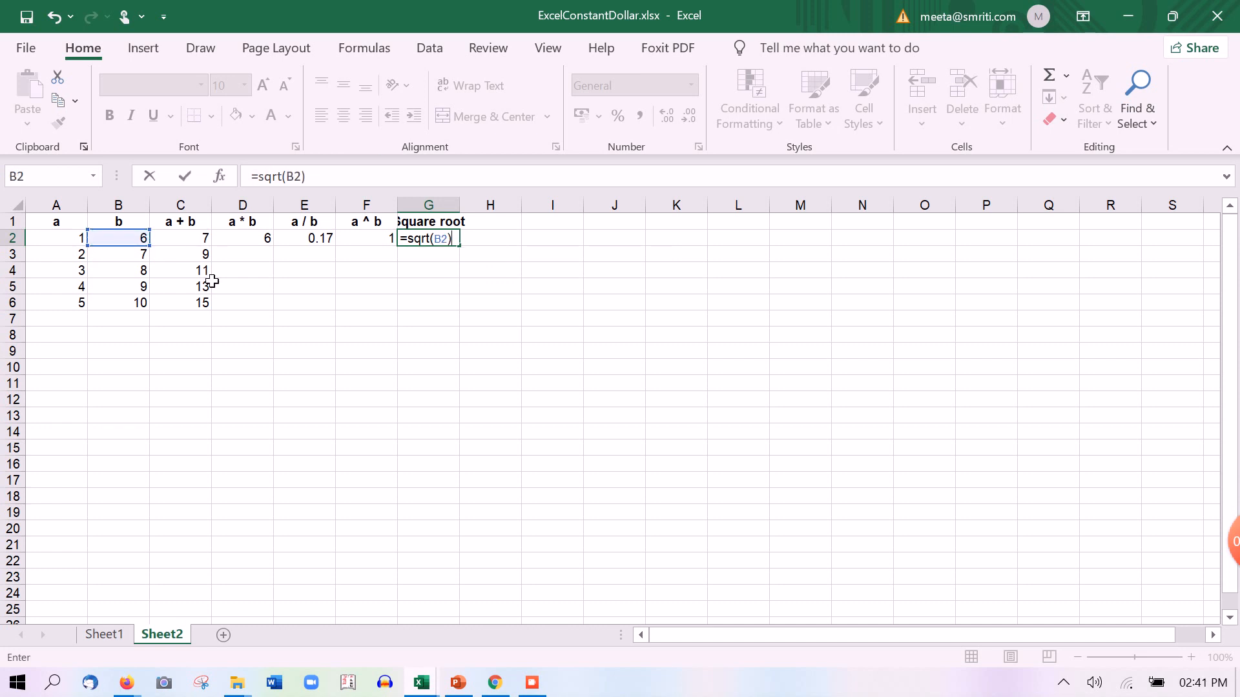
key("Return")
key("Up")
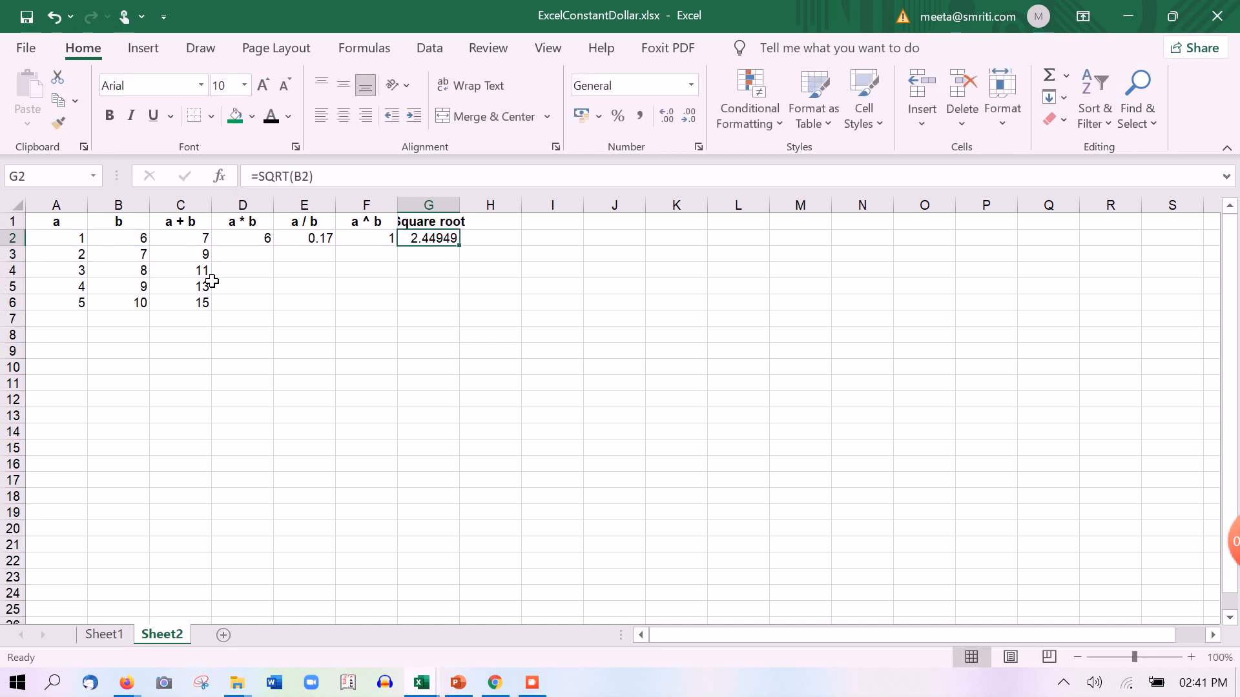
key("Left")
key("Left")
key("Left")
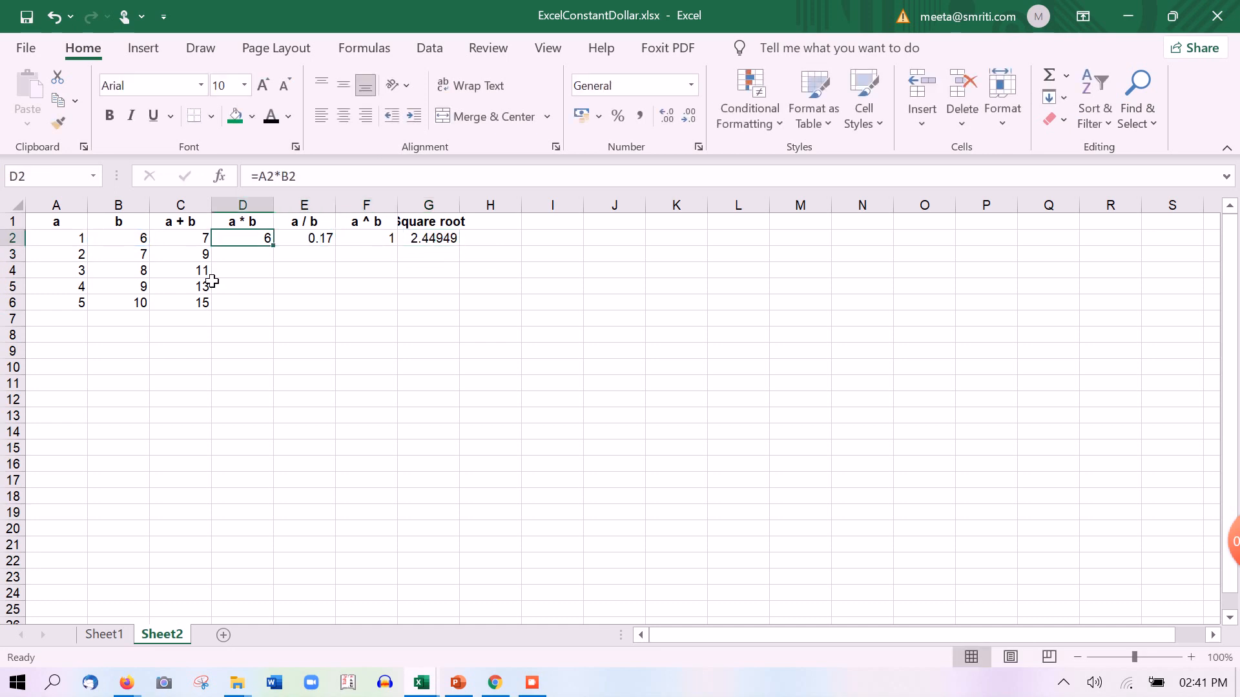
Fill the D2:G2 formulas (a * b, a / b, a ^ b, Square root) down to row 6
key("shift+Right")
key("shift+Right")
key("shift+Right")
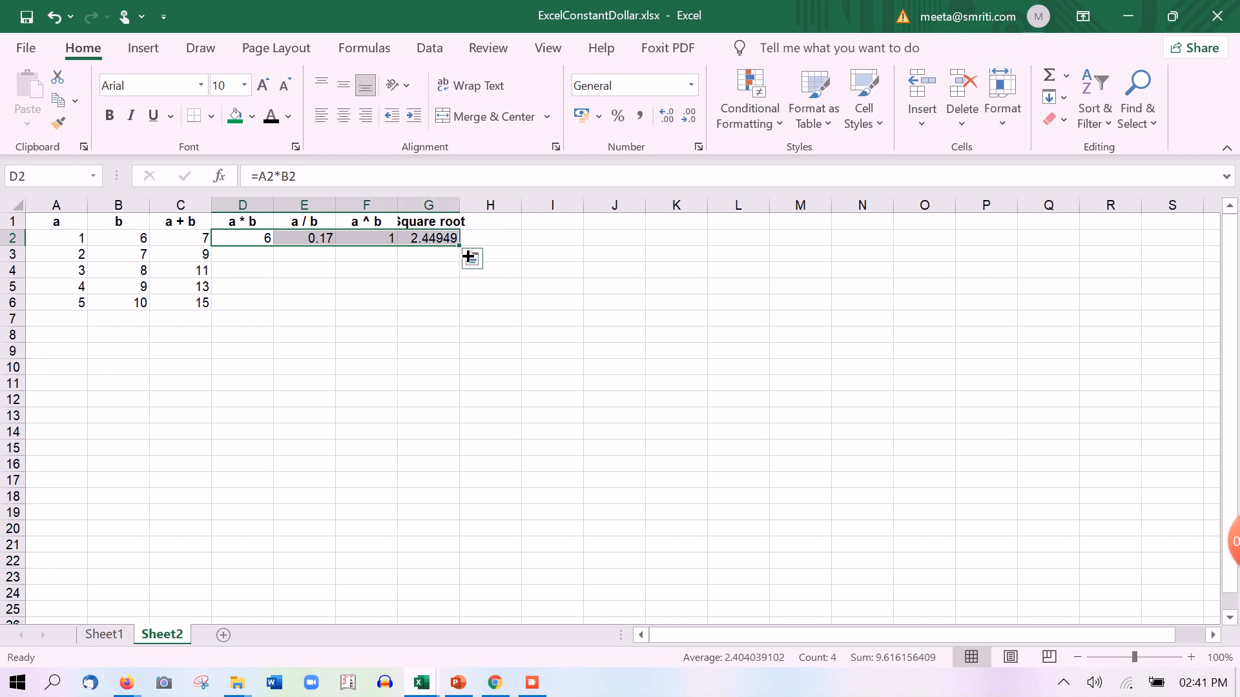
left_click_drag(459, 245, 475, 313)
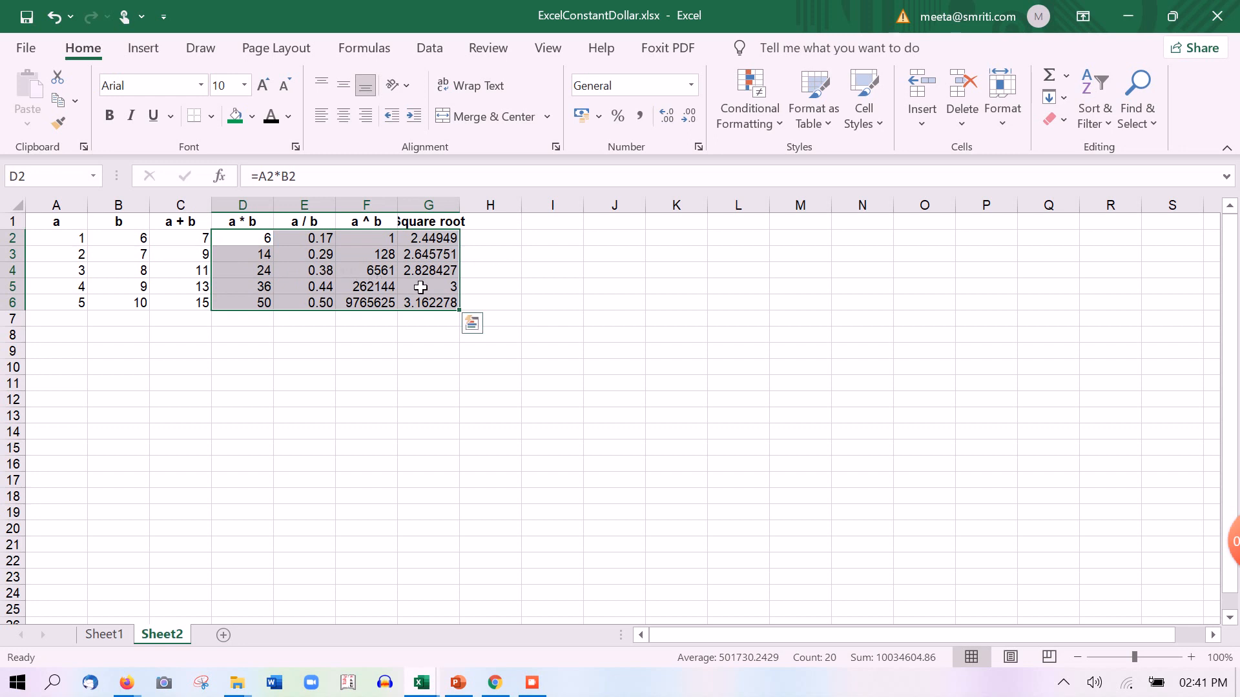
left_click(420, 287)
left_click(110, 286)
left_click(454, 289)
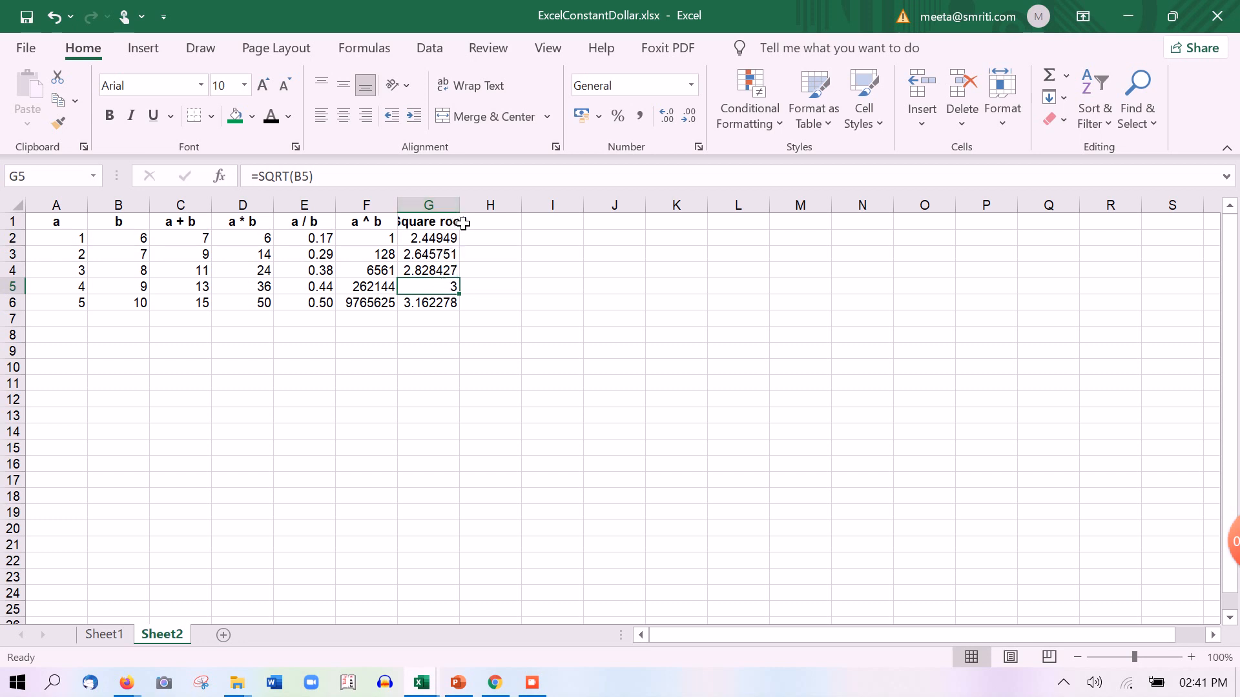
Autofit column G and format it in Comma Style with two decimals (2.45–3.16)
double_click(459, 205)
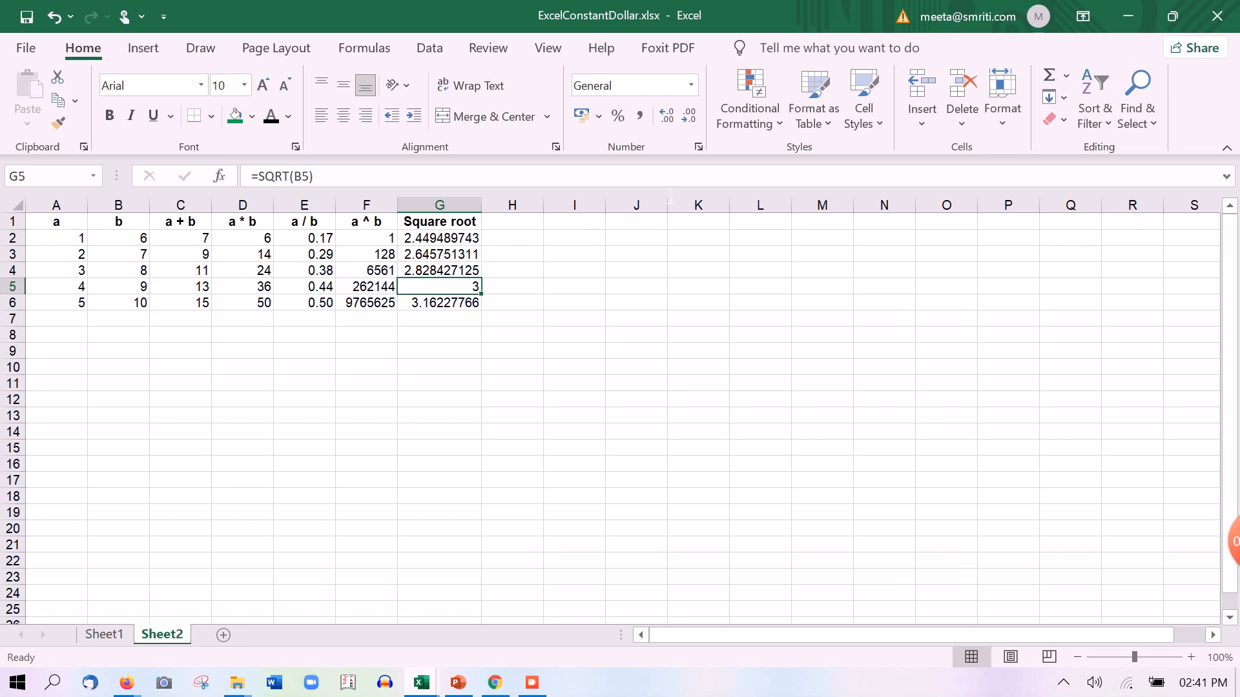
left_click(668, 120)
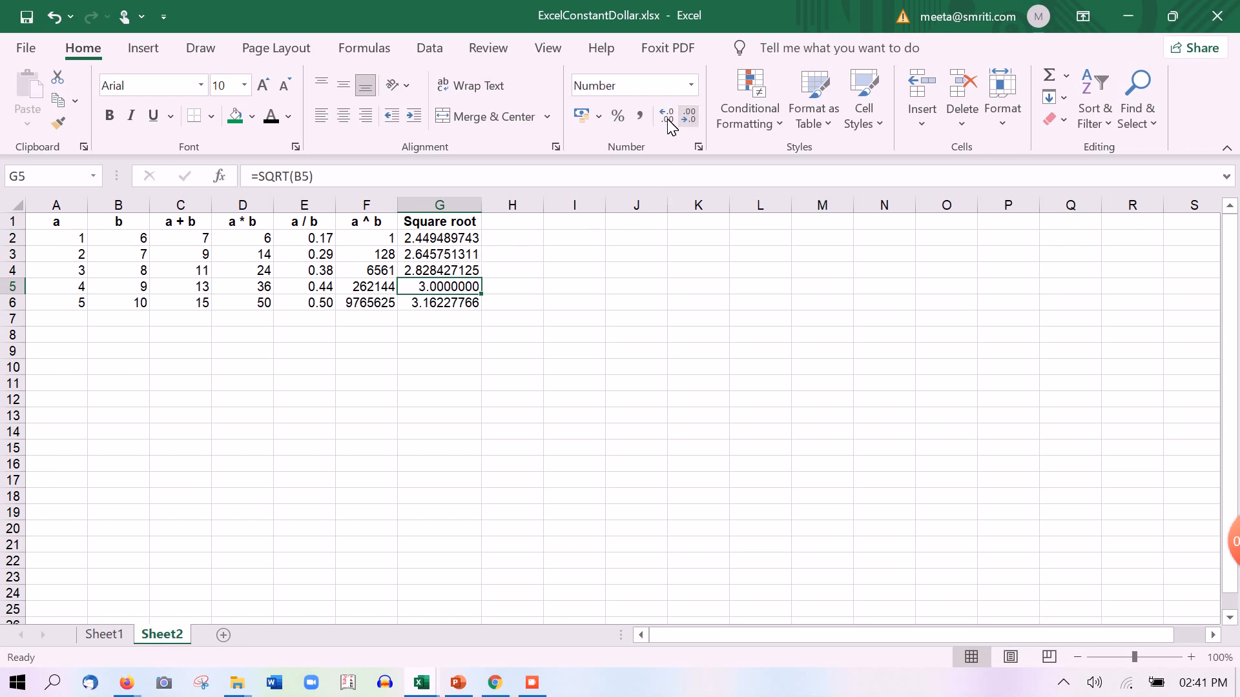
left_click(469, 208)
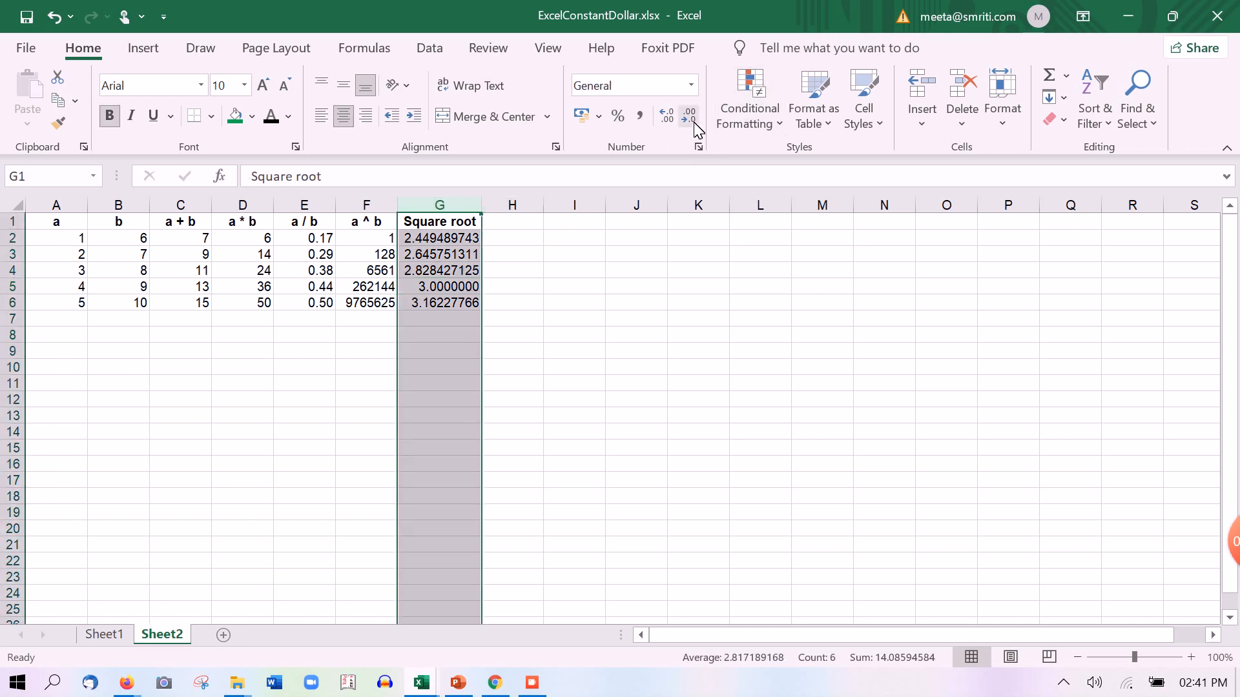
left_click(640, 116)
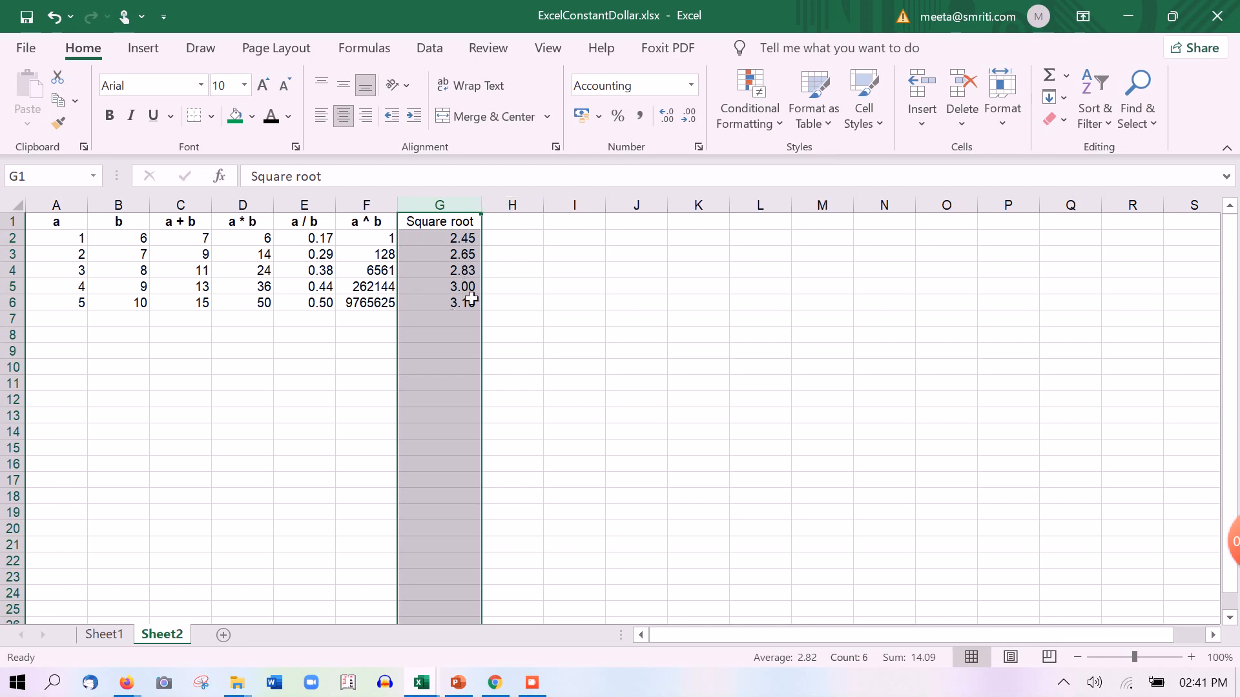
Test G2 with the value 1000, then undo to restore =SQRT(B2)
left_click(443, 241)
type("1000")
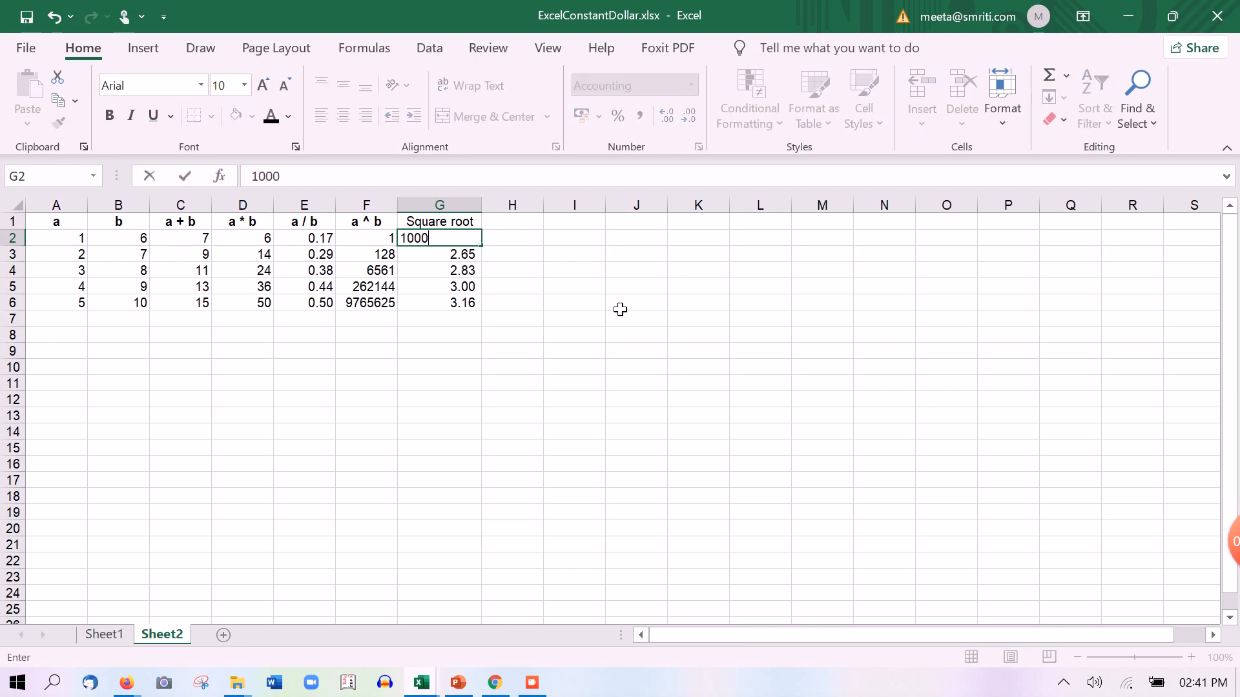
key("Return")
key("Up")
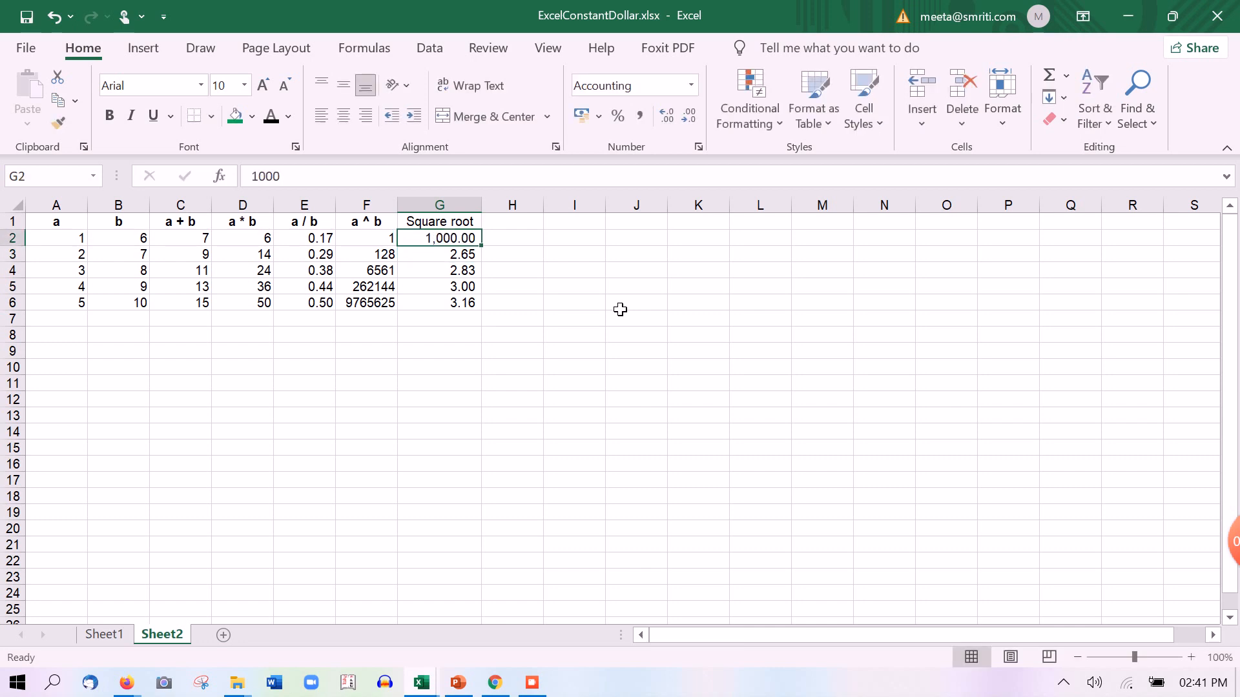
key("ctrl+z")
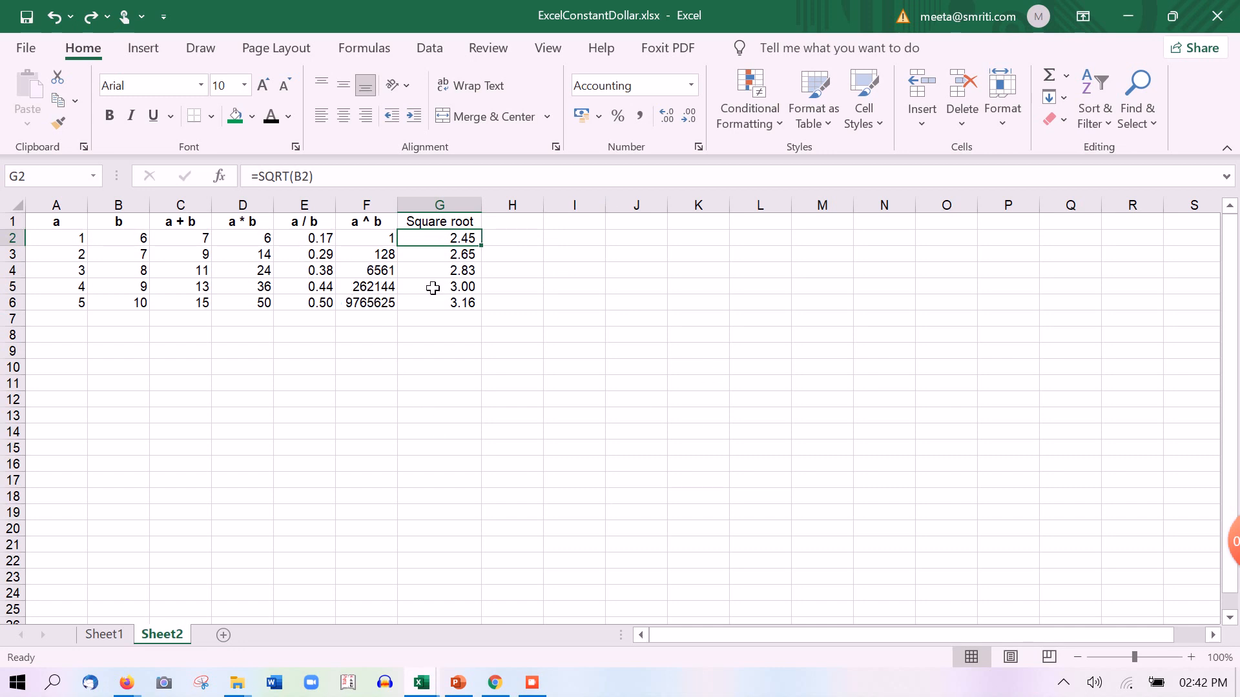
Insert a blank row above the table, moving headers to row 2, and select A1
left_click(18, 221)
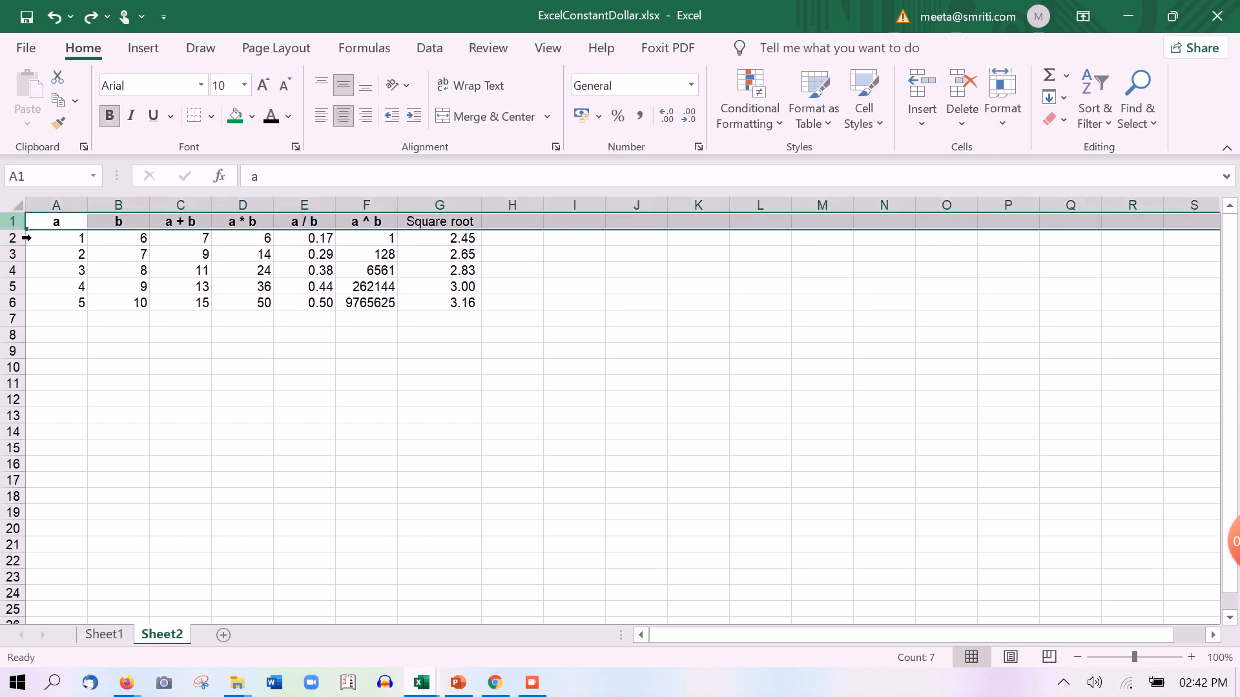
right_click(18, 223)
left_click(57, 388)
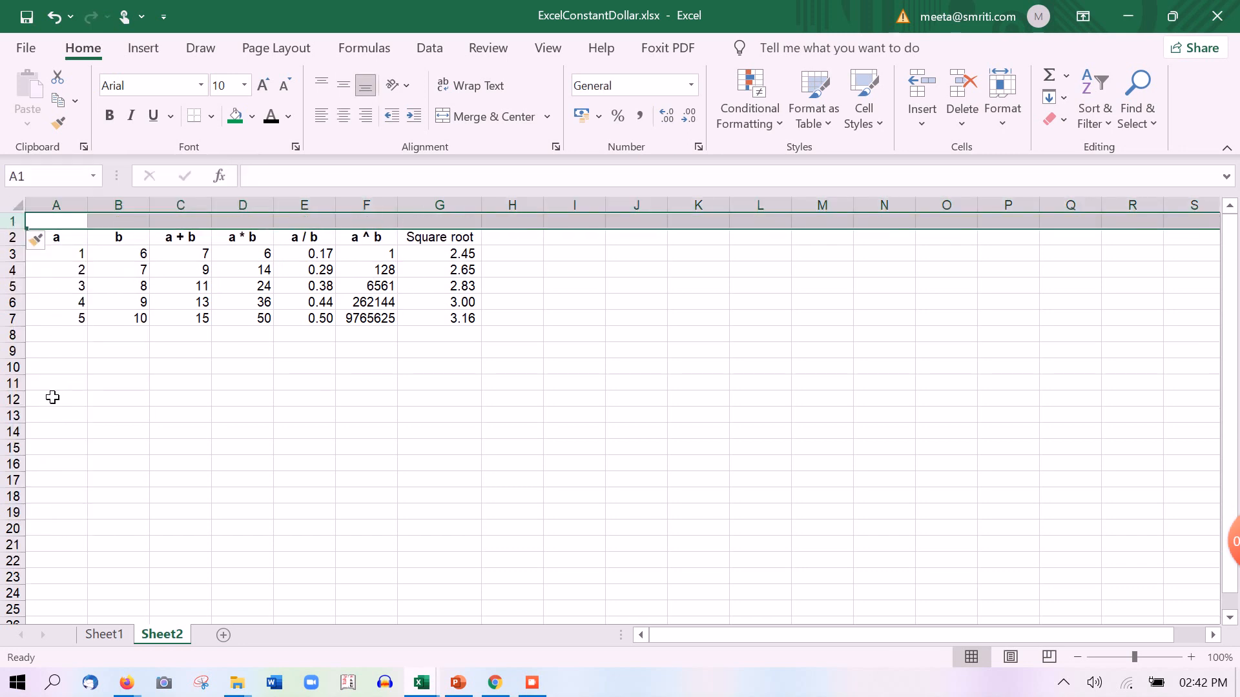
left_click(77, 253)
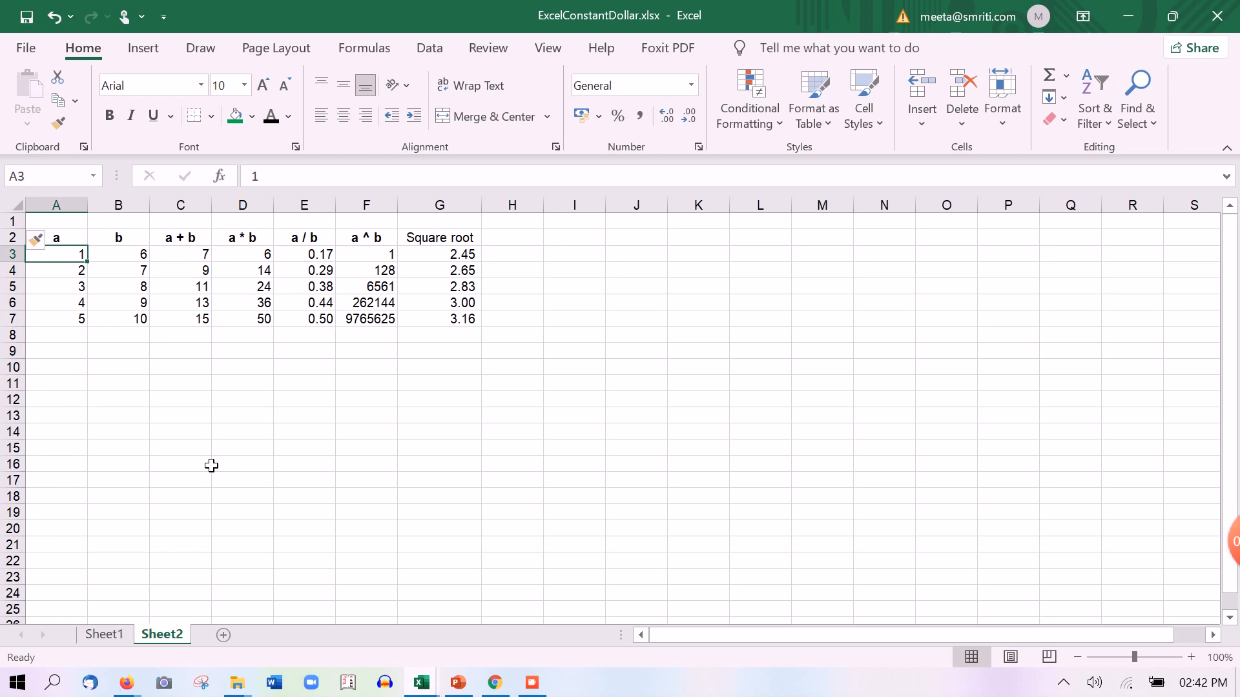
key("Right")
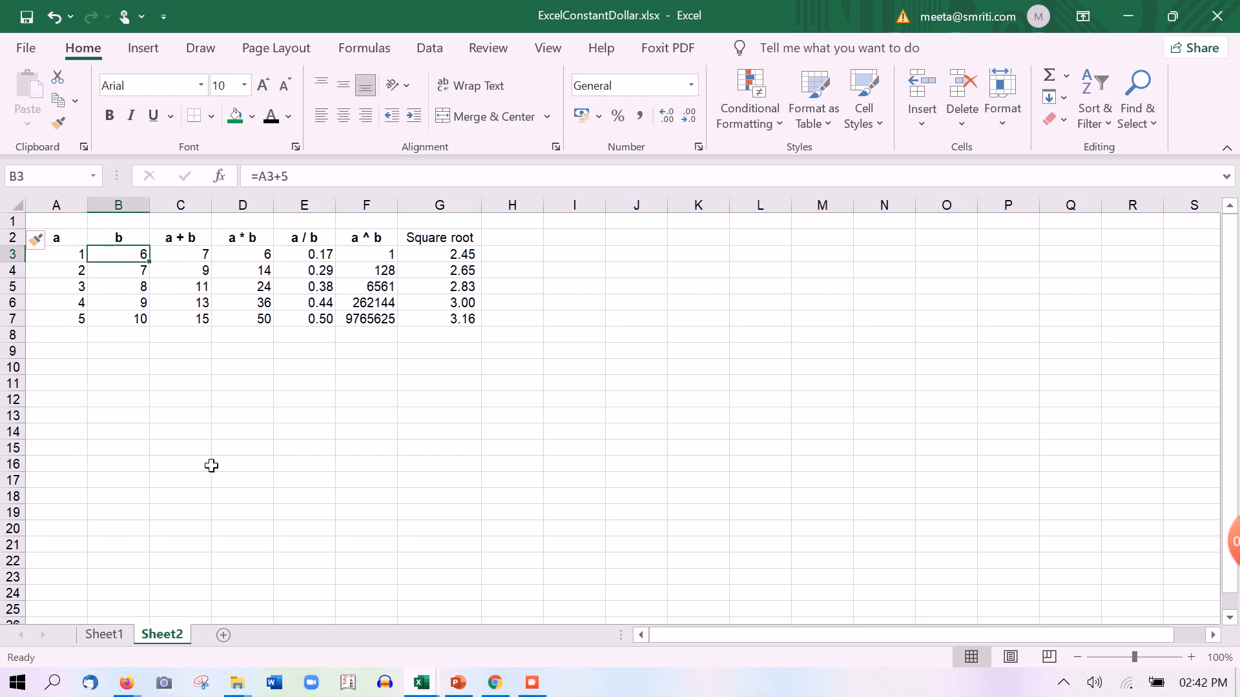
key("Down")
key("Left")
key("Up")
key("Up")
key("Up")
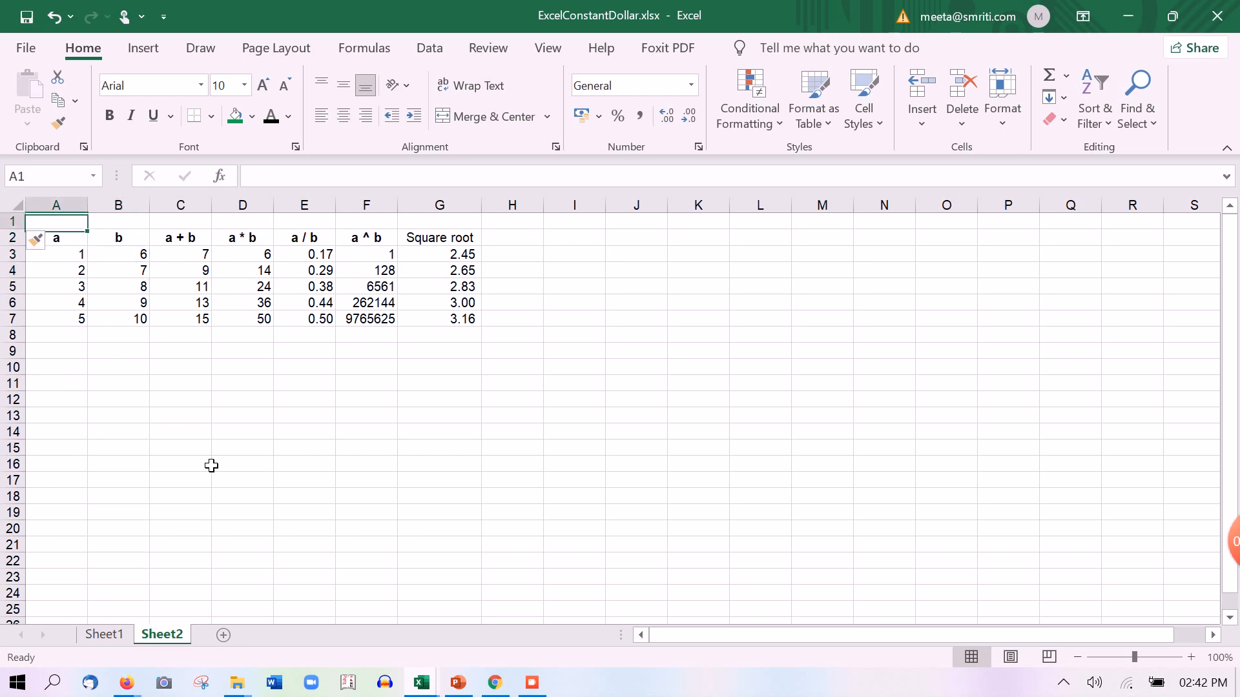
Enter the constants 1 in A1 and 5 in B1
type("1")
key("Return")
key("Up")
key("Right")
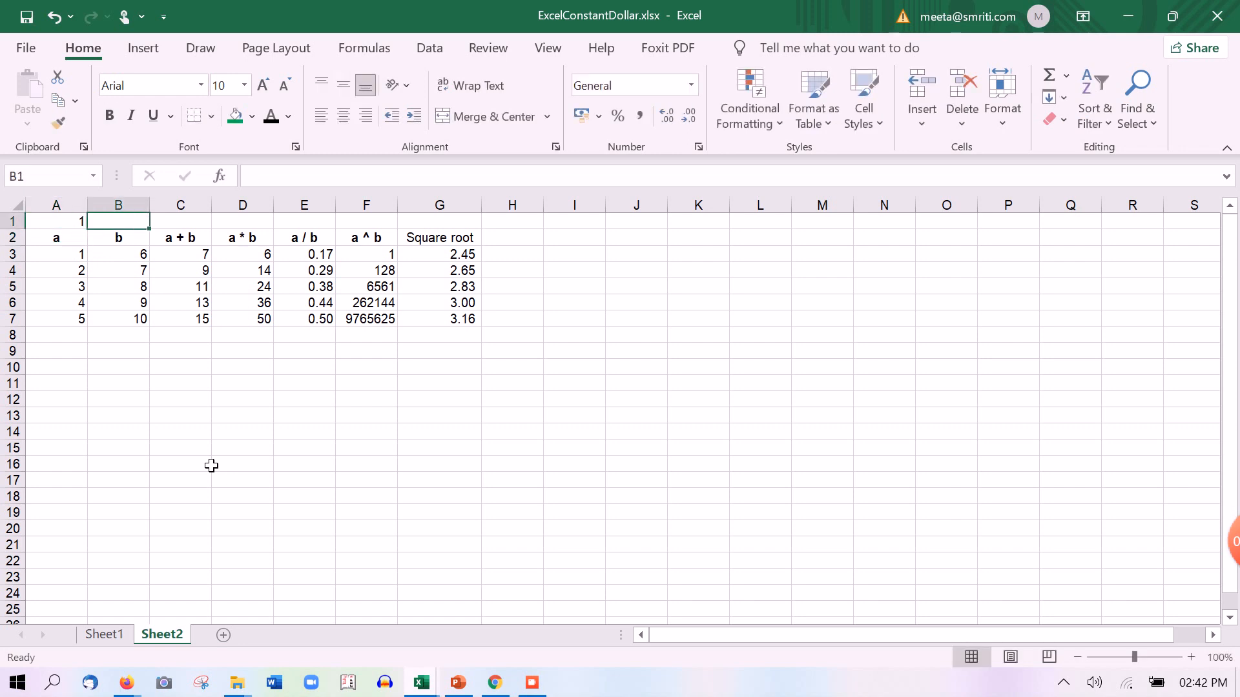
type("5")
key("Return")
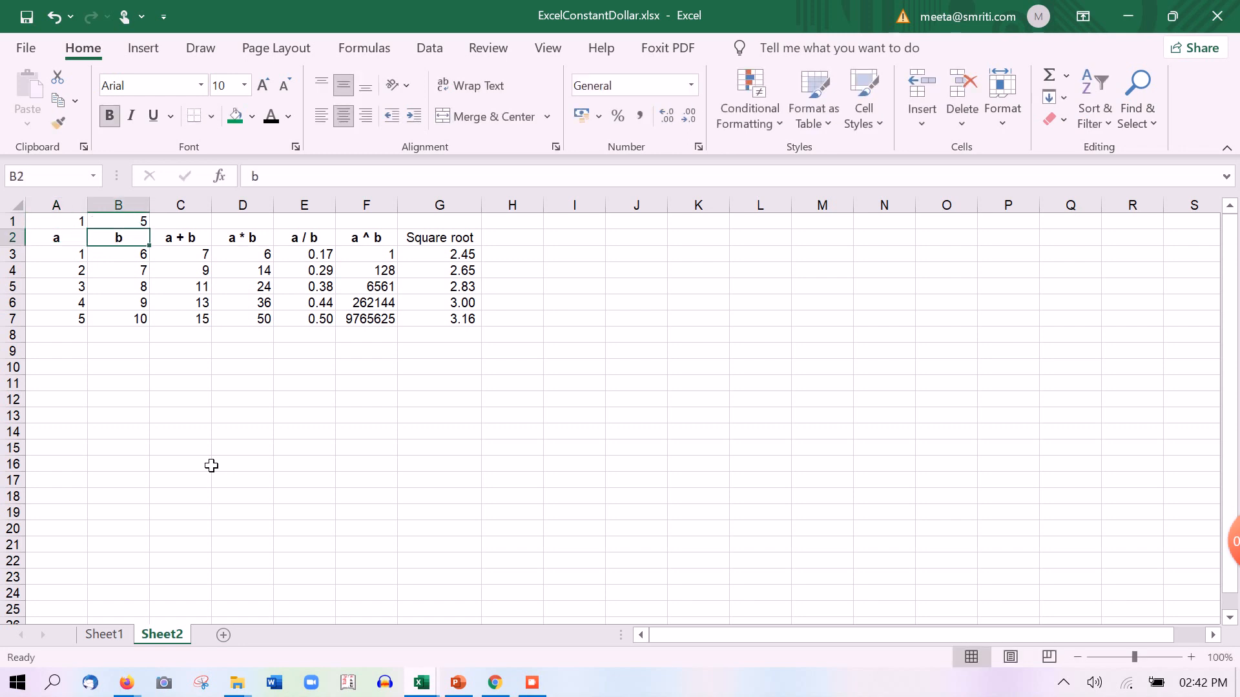
Enter =A3+$B$1 in B3 after cancelling a first attempt
key("Down")
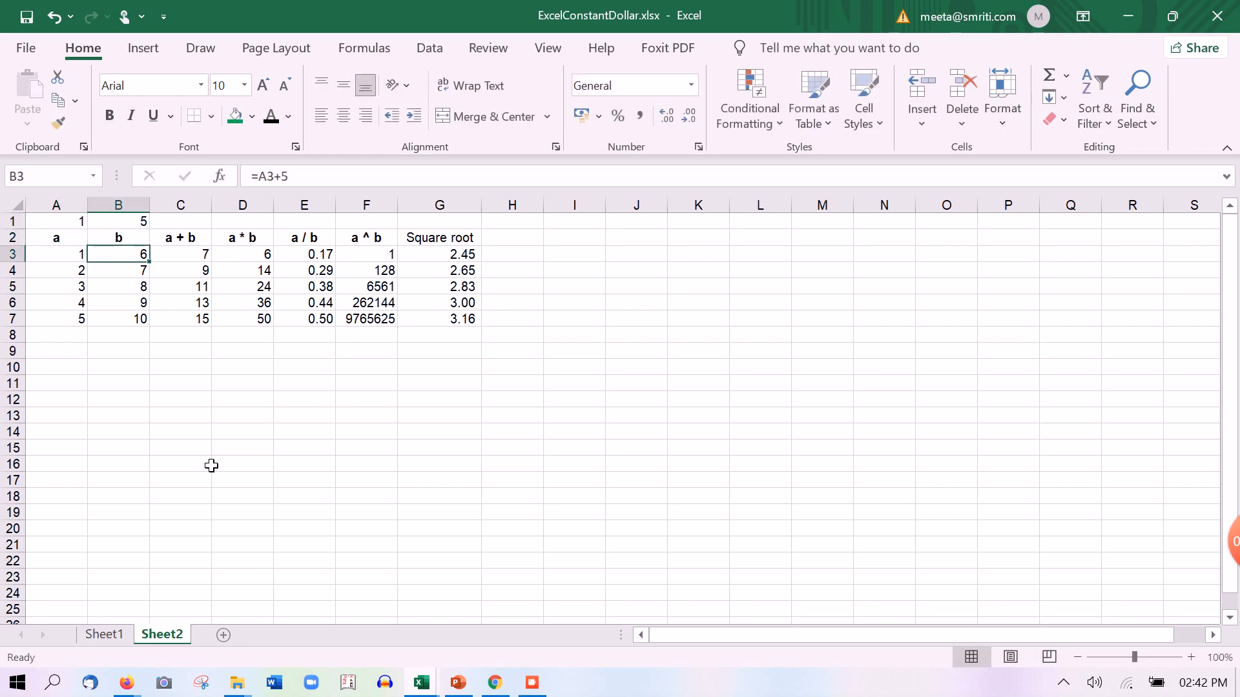
type("=")
key("Up")
key("Up")
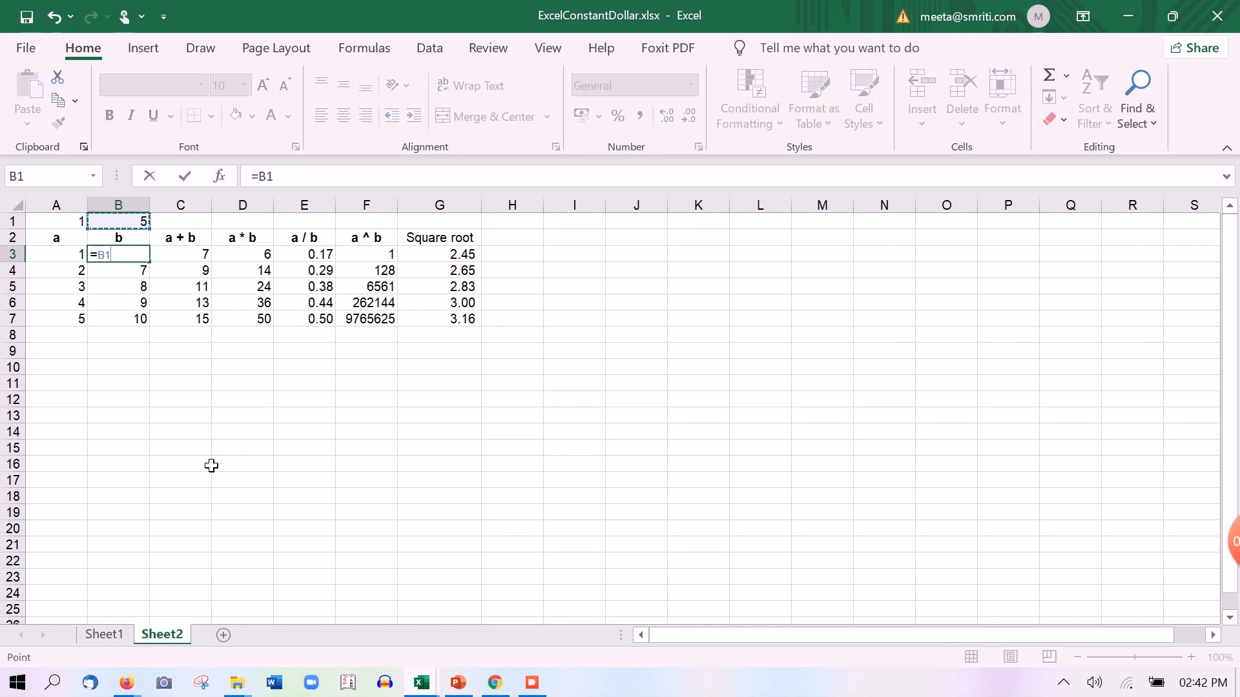
key("F4")
key("Escape")
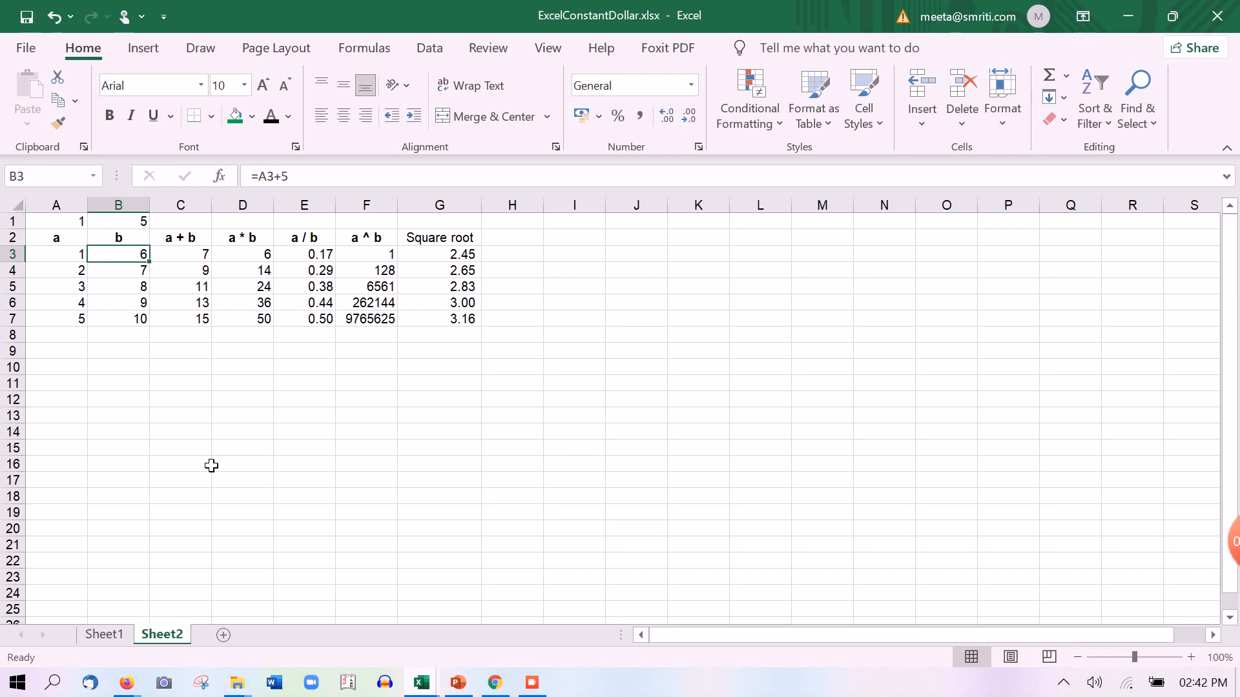
type("=")
key("Left")
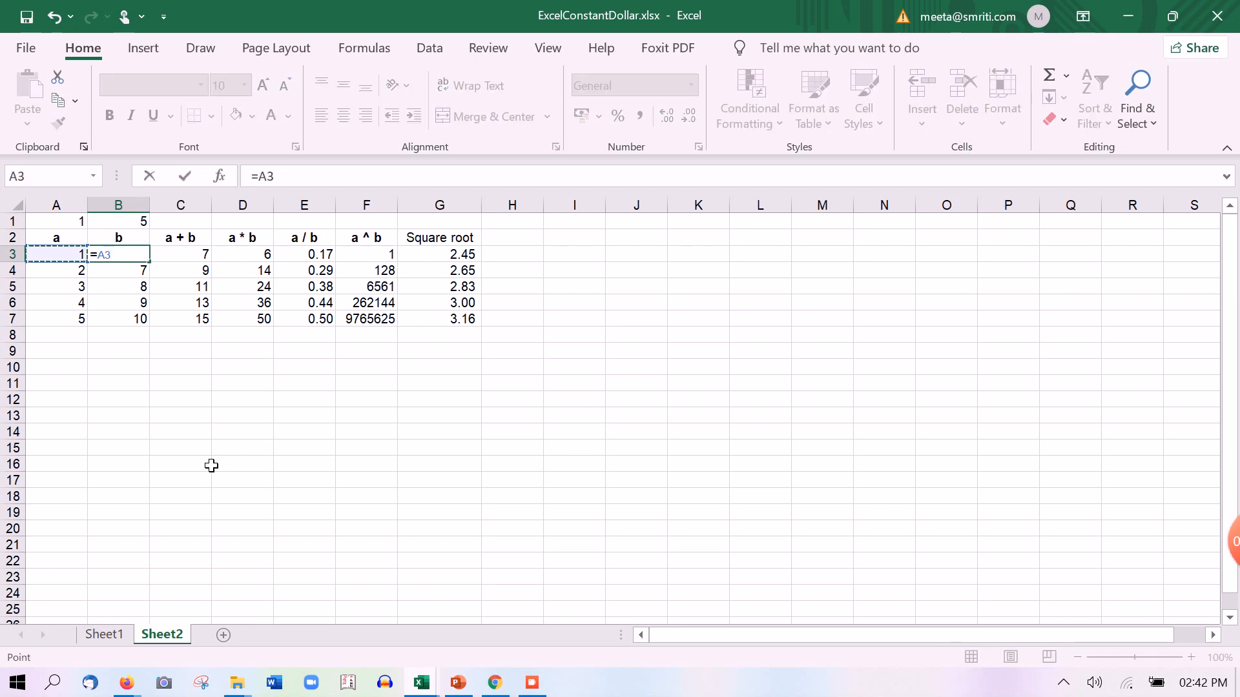
type("+")
left_click(146, 223)
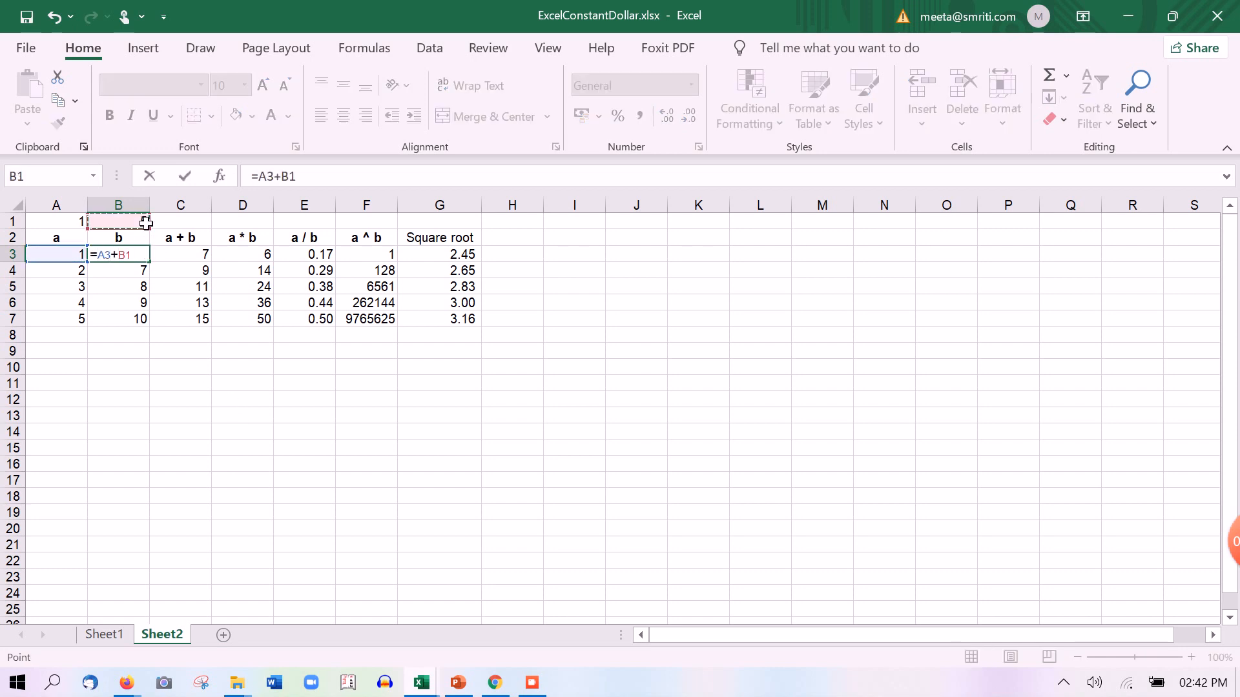
key("F4")
key("Return")
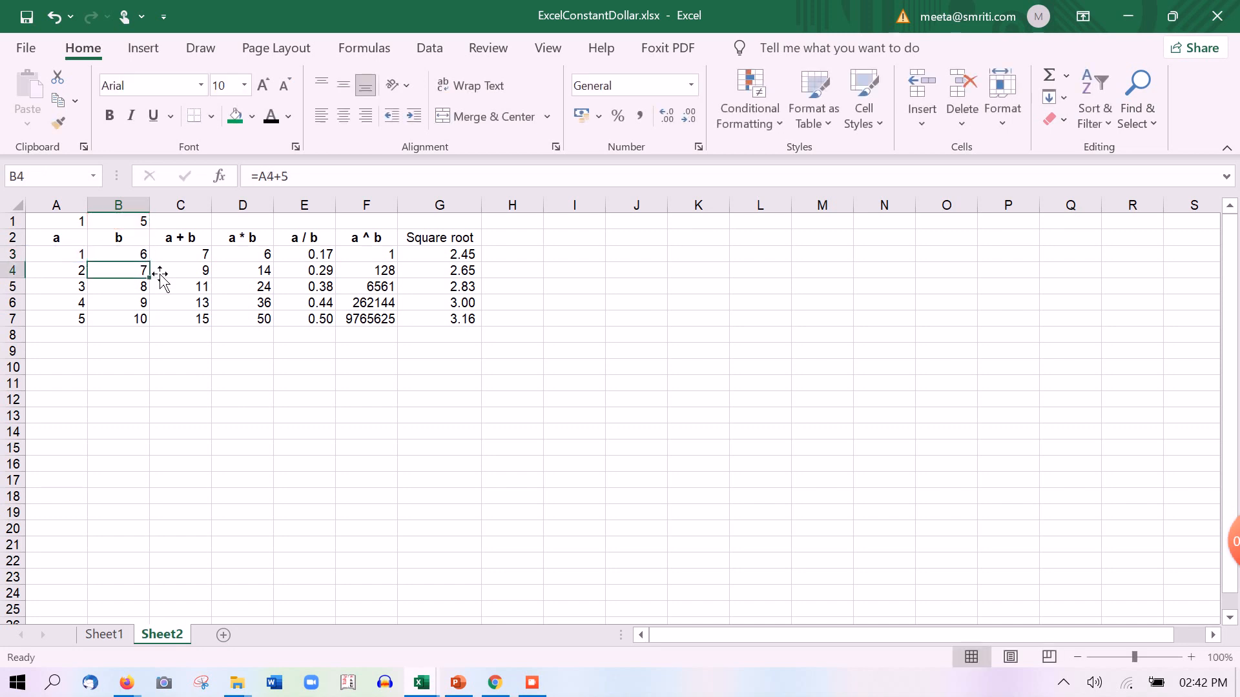
Fill the B3 formula down through B7, keeping b at 6–10
key("Up")
key("shift+Down")
key("shift+Down")
key("shift+Down")
key("shift+Down")
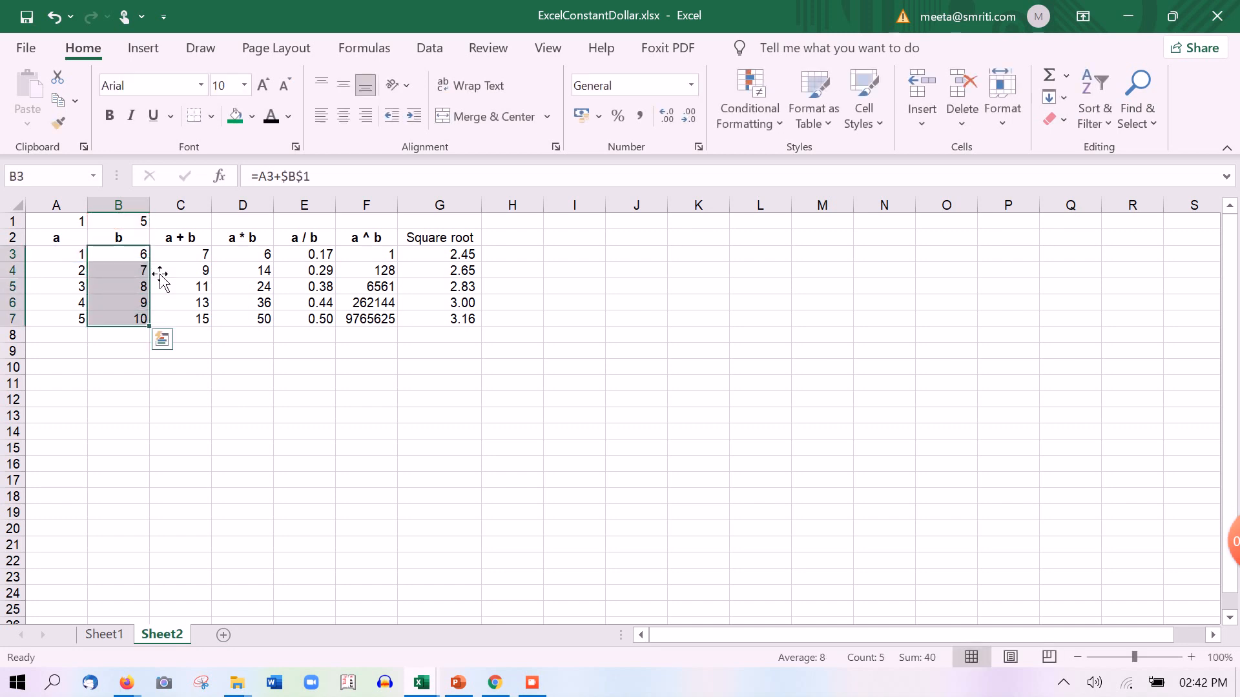
key("Left")
key("Down")
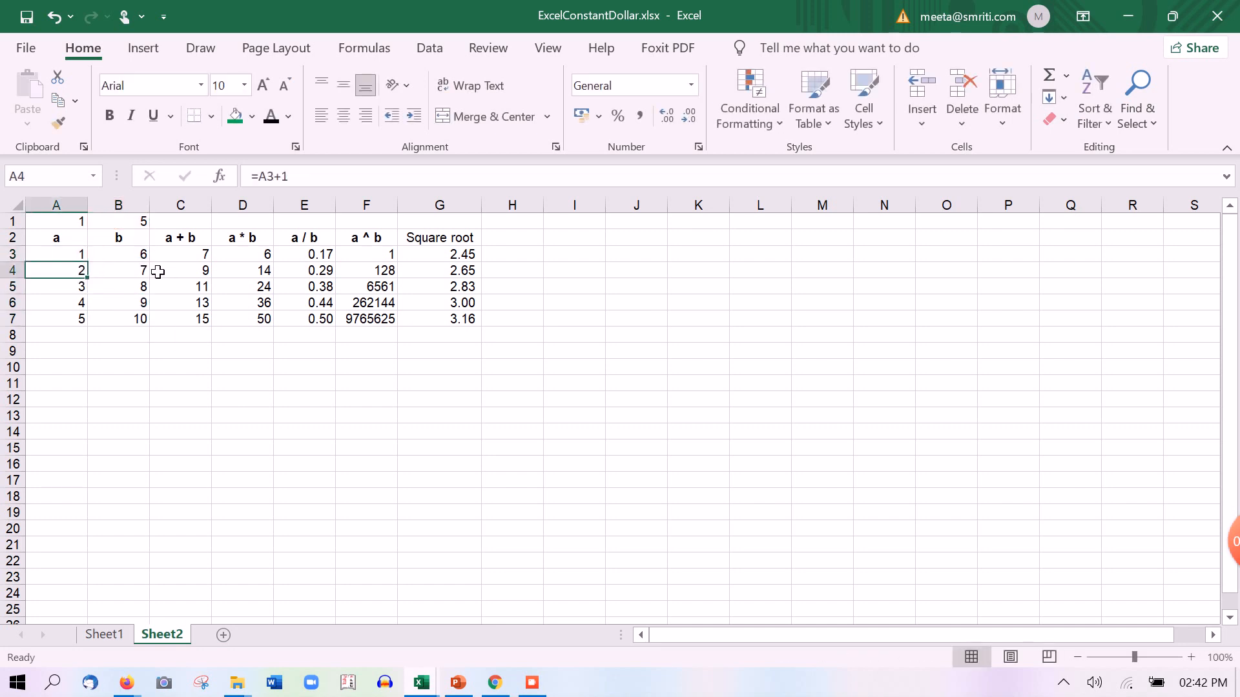
Enter =A1+A3 in A4, fill it down to A7, and undo the #VALUE! fill
type("=")
key("Up")
key("Up")
key("Up")
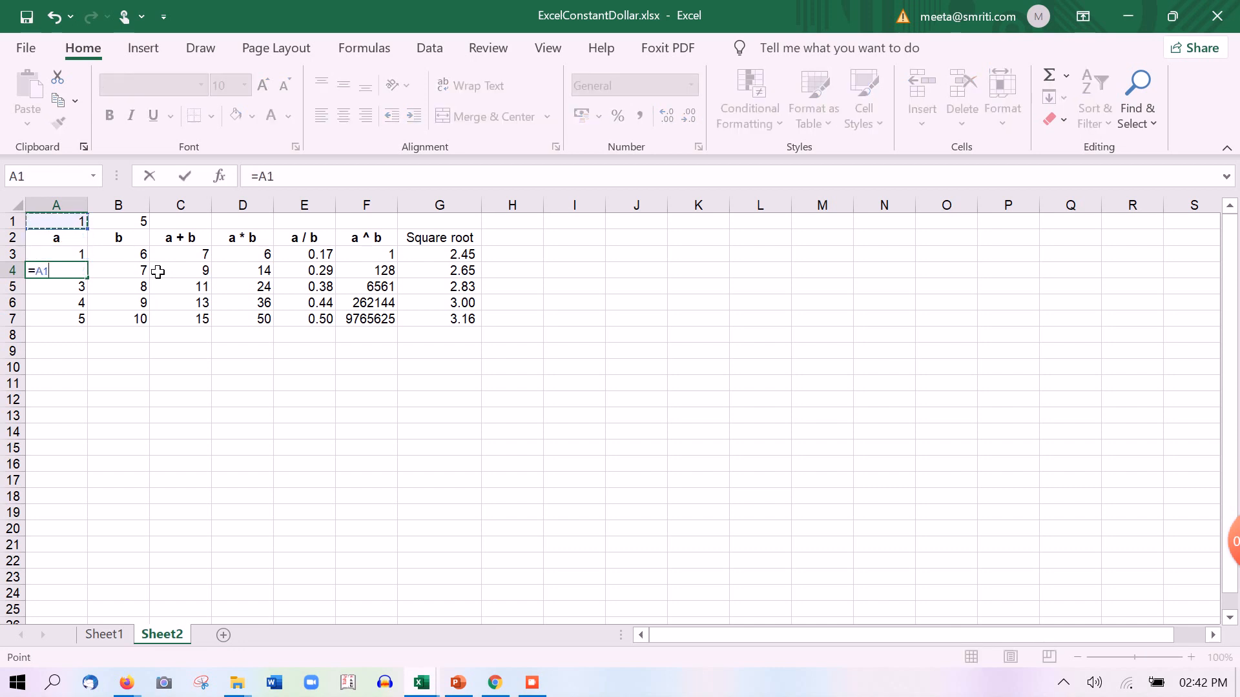
type("+")
key("Up")
key("Return")
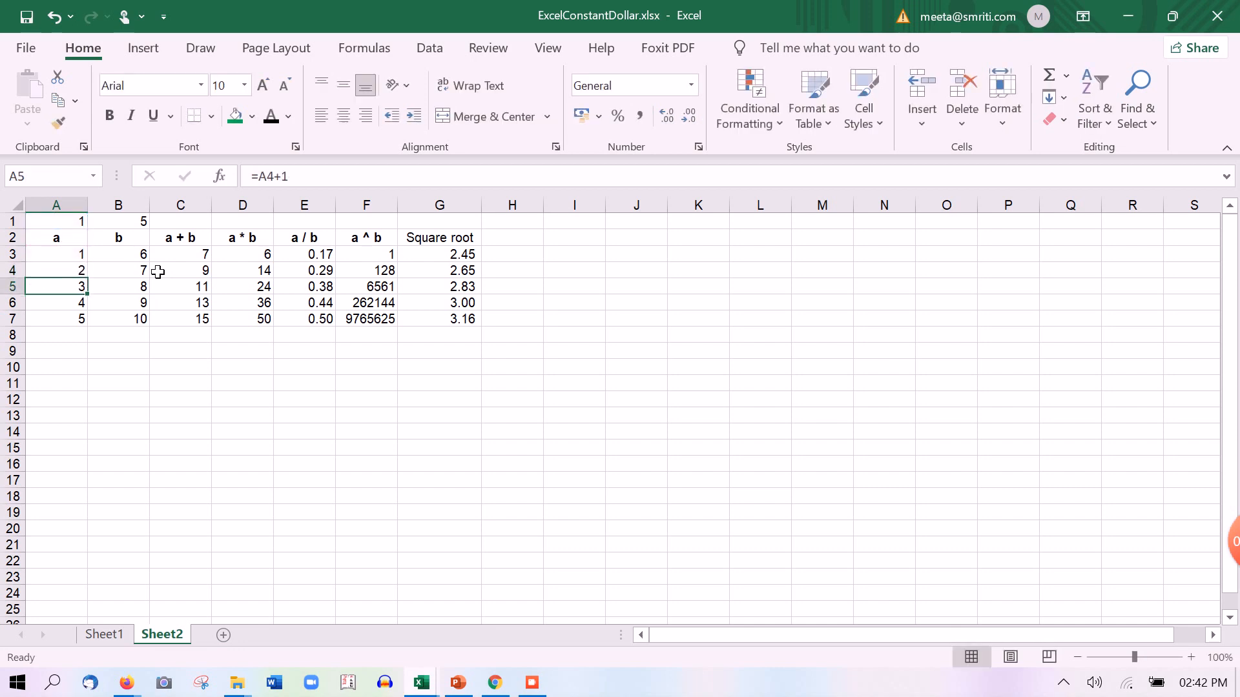
key("Up")
key("shift+Down")
key("shift+Down")
key("shift+Down")
key("ctrl+d")
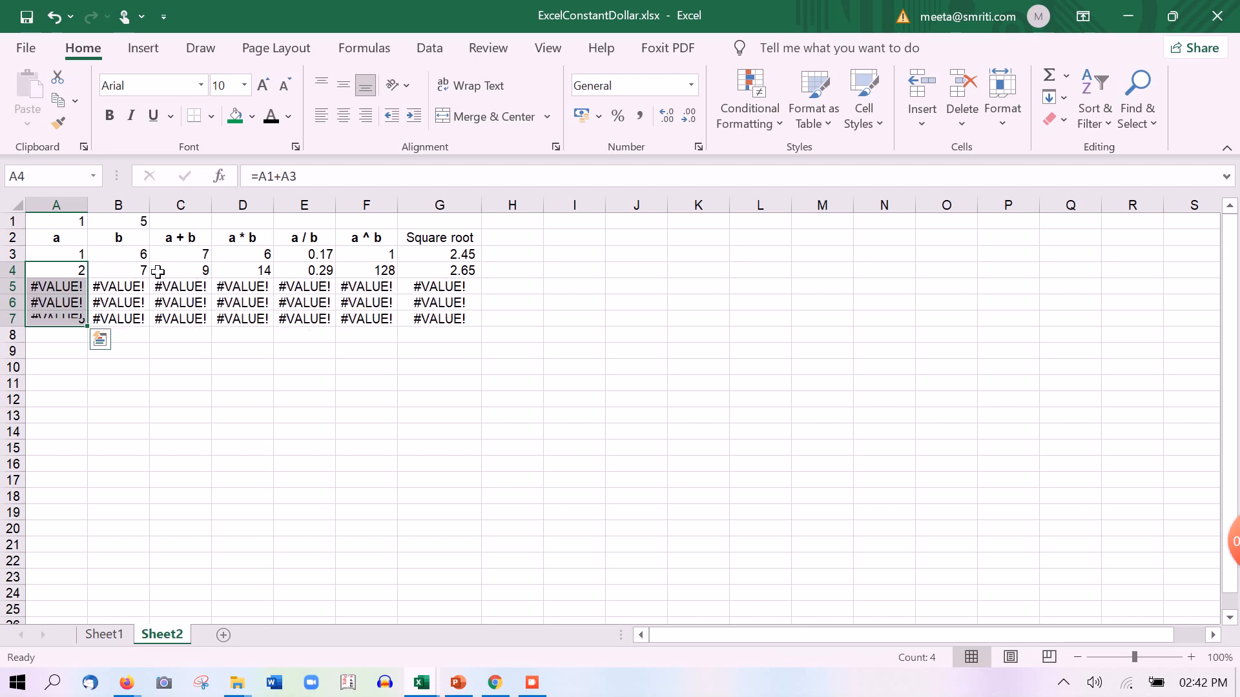
key("ctrl+z")
Change A4 to =A1+$A$3, fill down to A7, then undo the fill
key("Up")
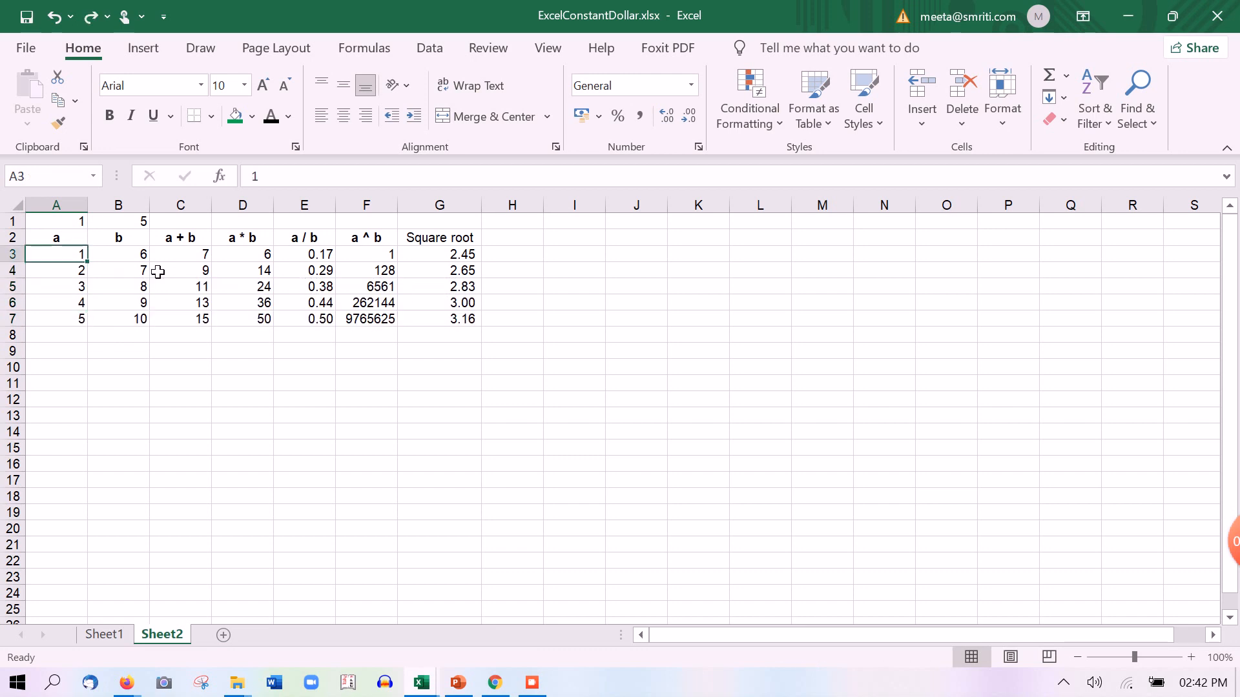
key("Down")
key("Down")
key("Up")
key("F2")
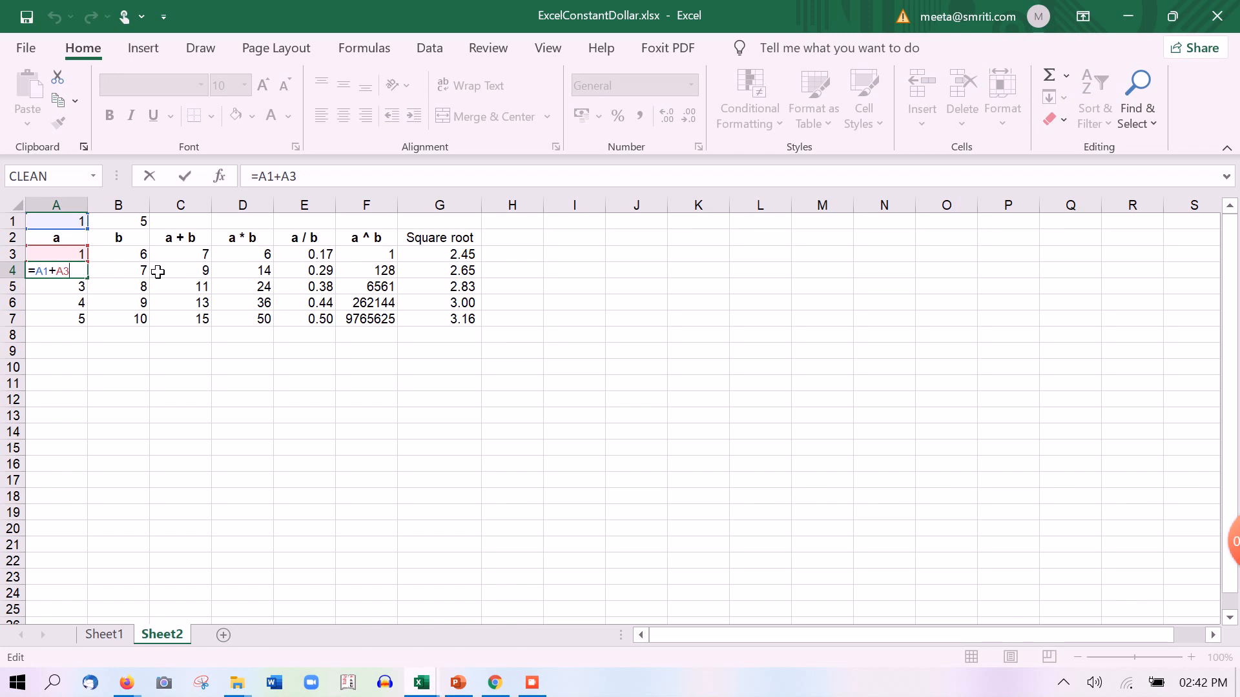
key("F4")
key("Return")
key("Up")
key("shift+Down")
key("shift+Down")
key("shift+Down")
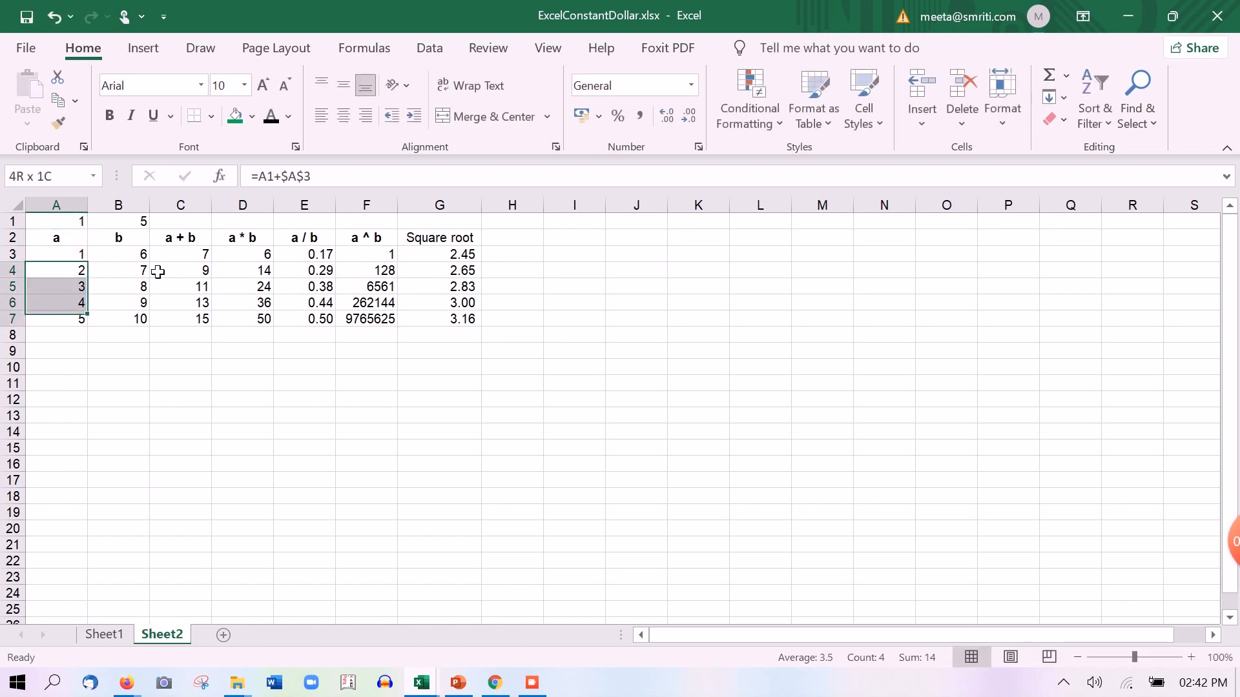
key("ctrl+d")
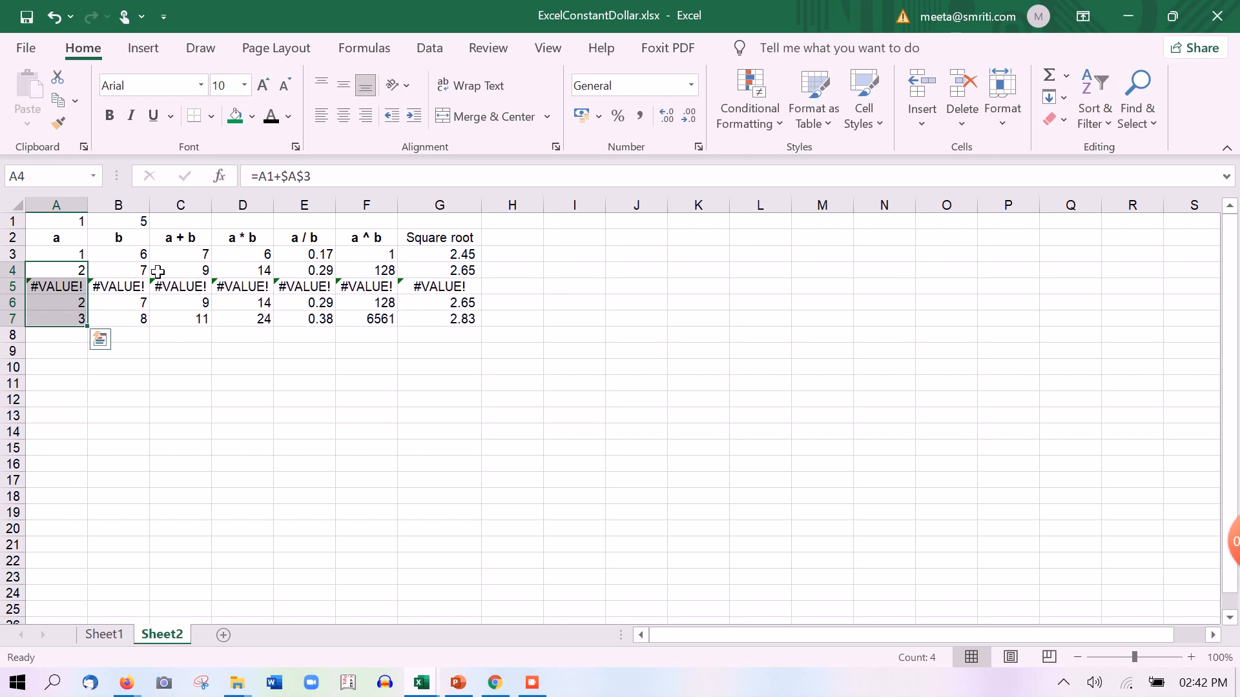
key("ctrl+z")
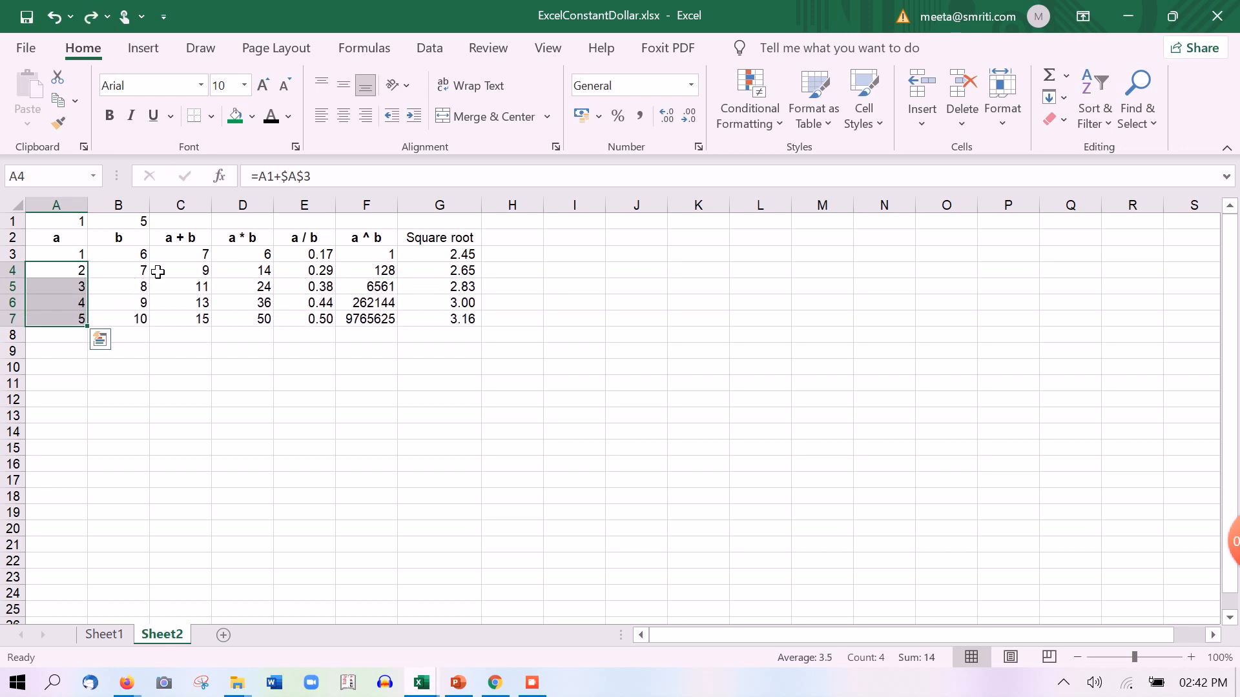
key("Down")
key("Up")
key("Up")
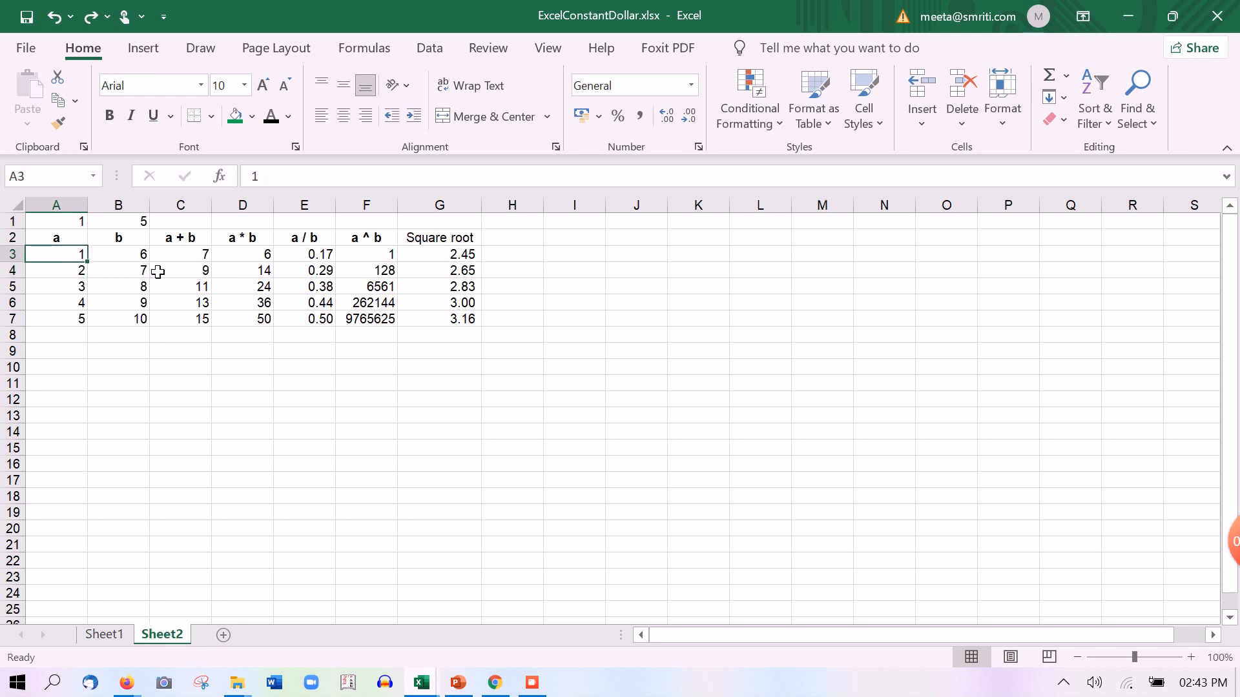
Enter =A3+$A$1 in A4 and fill it down through A7
key("Down")
type("=")
key("Up")
key("Up")
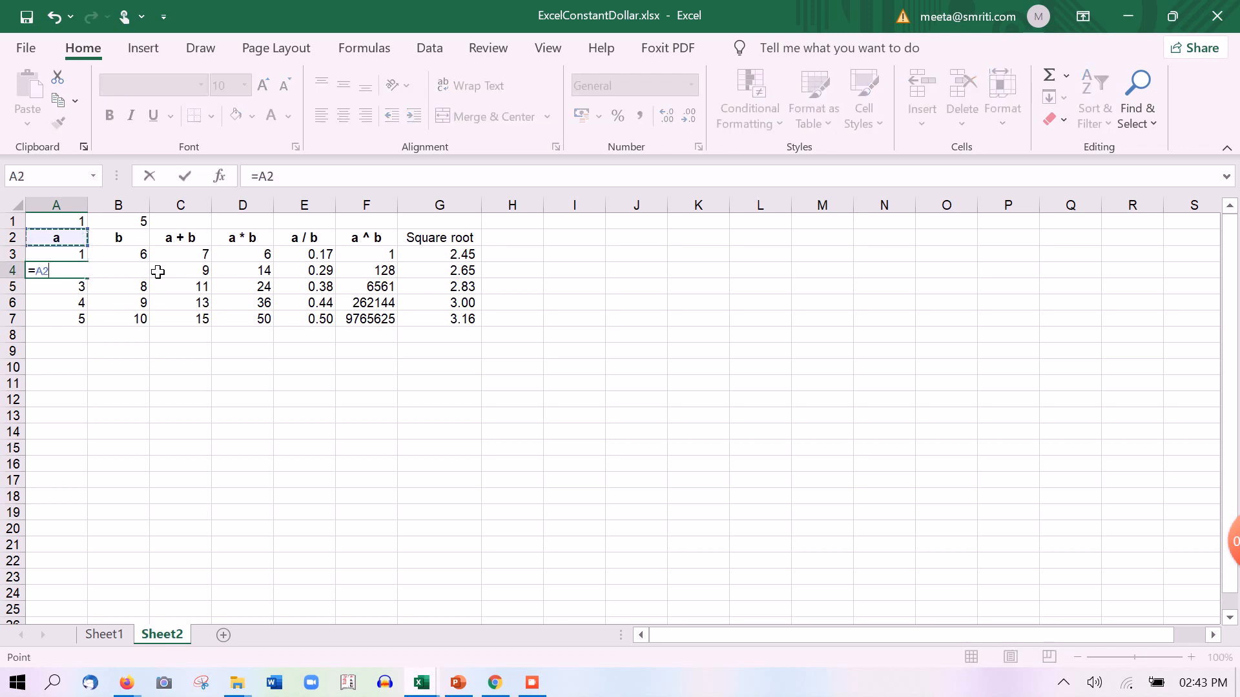
key("Down")
type("+")
key("Up")
key("Up")
key("Up")
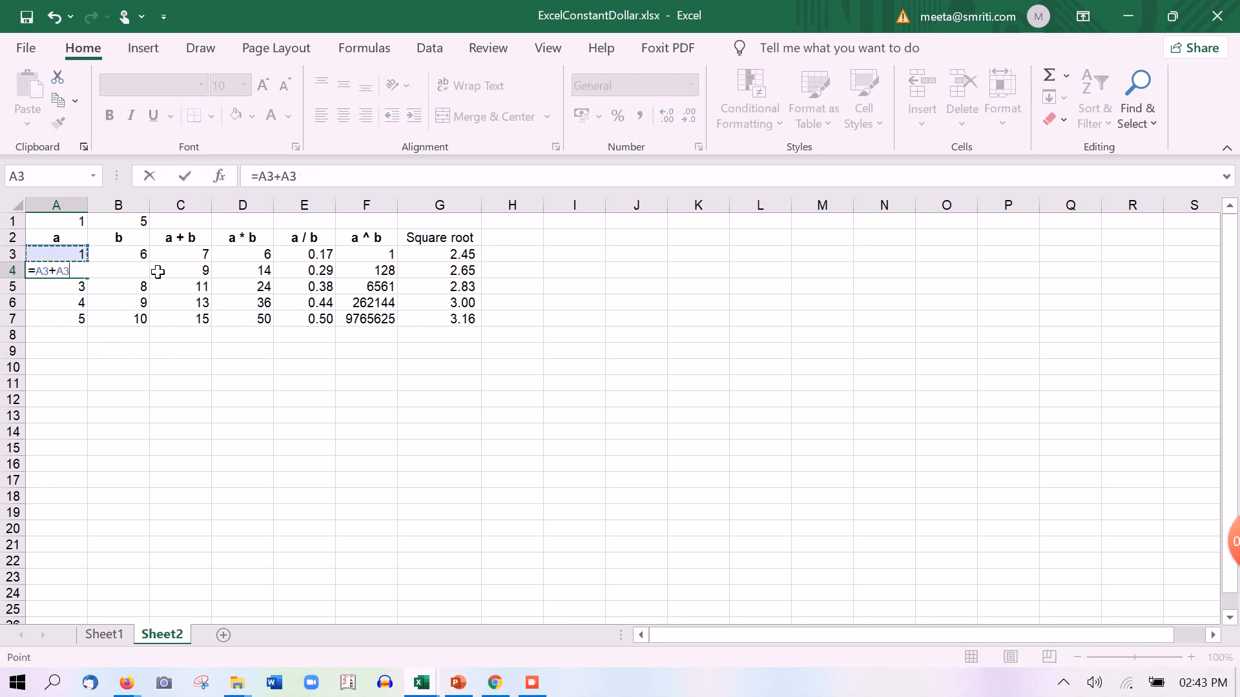
key("F4")
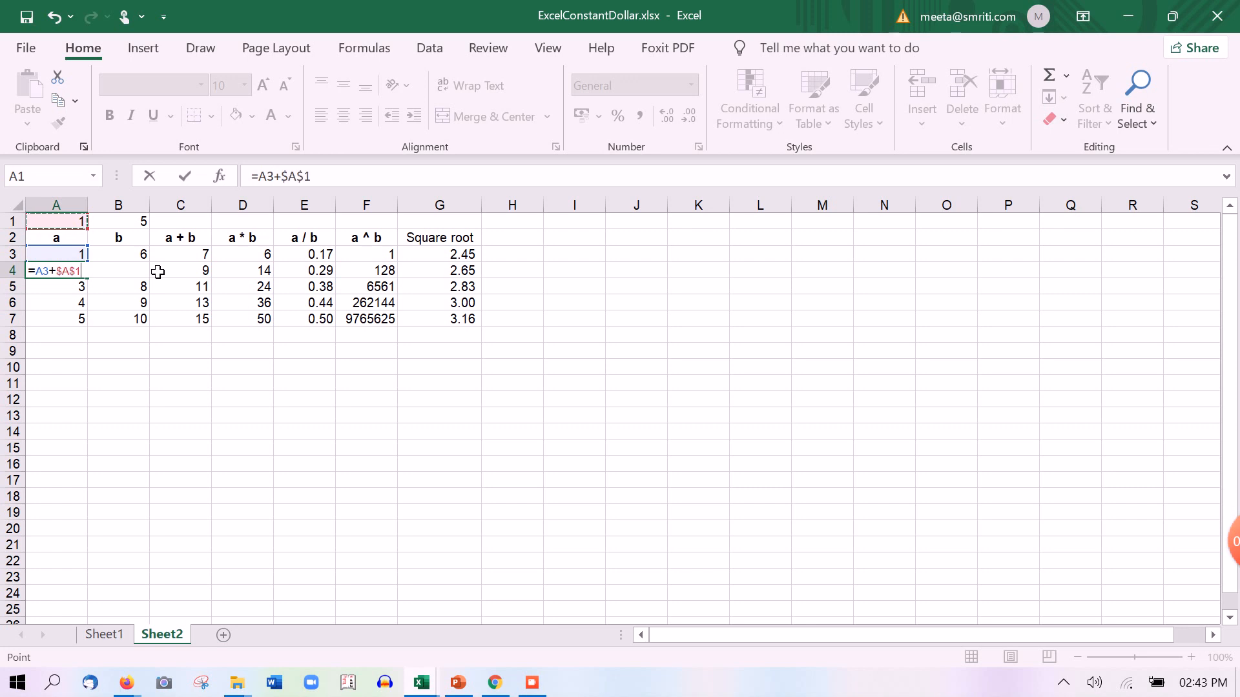
key("Return")
key("Up")
key("shift+Down")
key("shift+Down")
key("shift+Down")
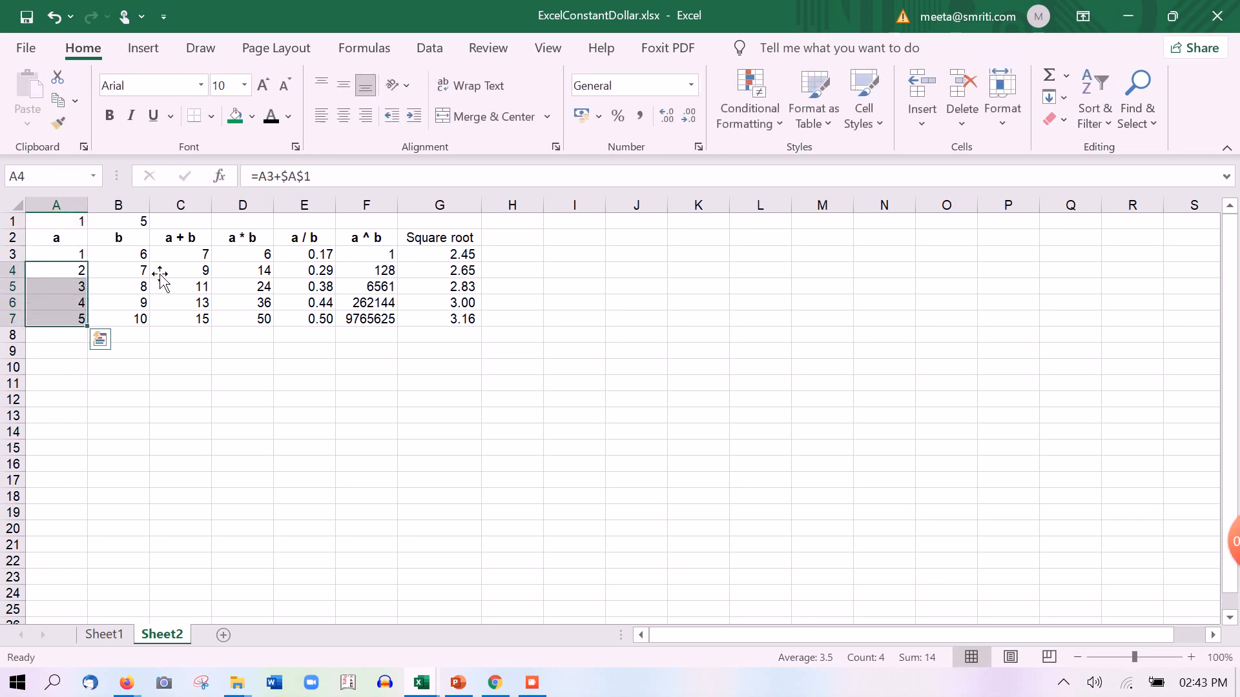
Change the A1 constant to 10, making column a read 1–41
key("Right")
key("Up")
key("Up")
key("Up")
key("Left")
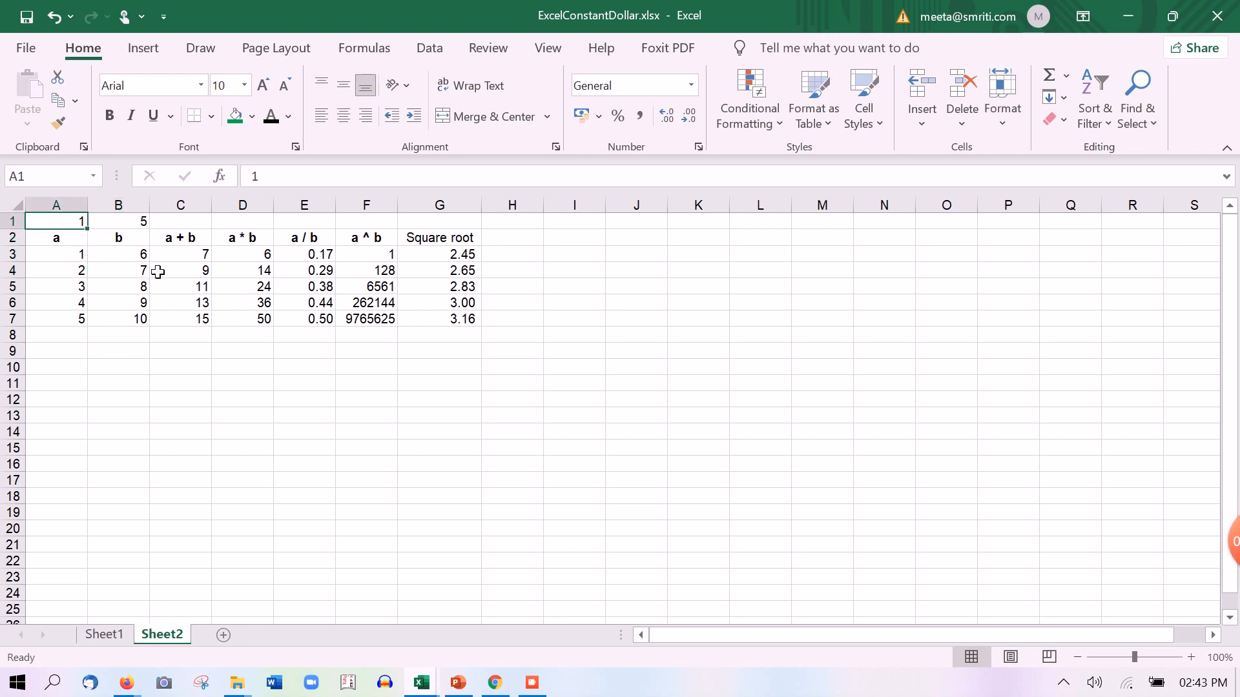
type("10")
key("Return")
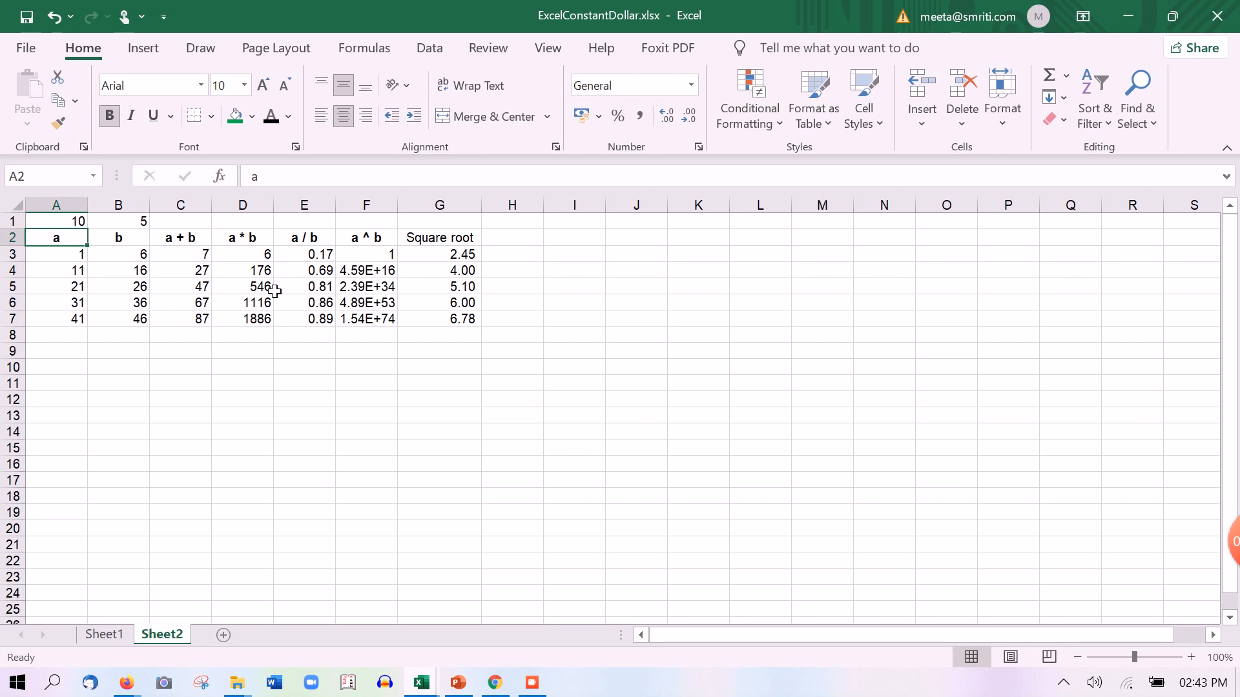
Set B1 to 50 so b reads 51–91 and Square root 7.14–9.54
left_click(146, 224)
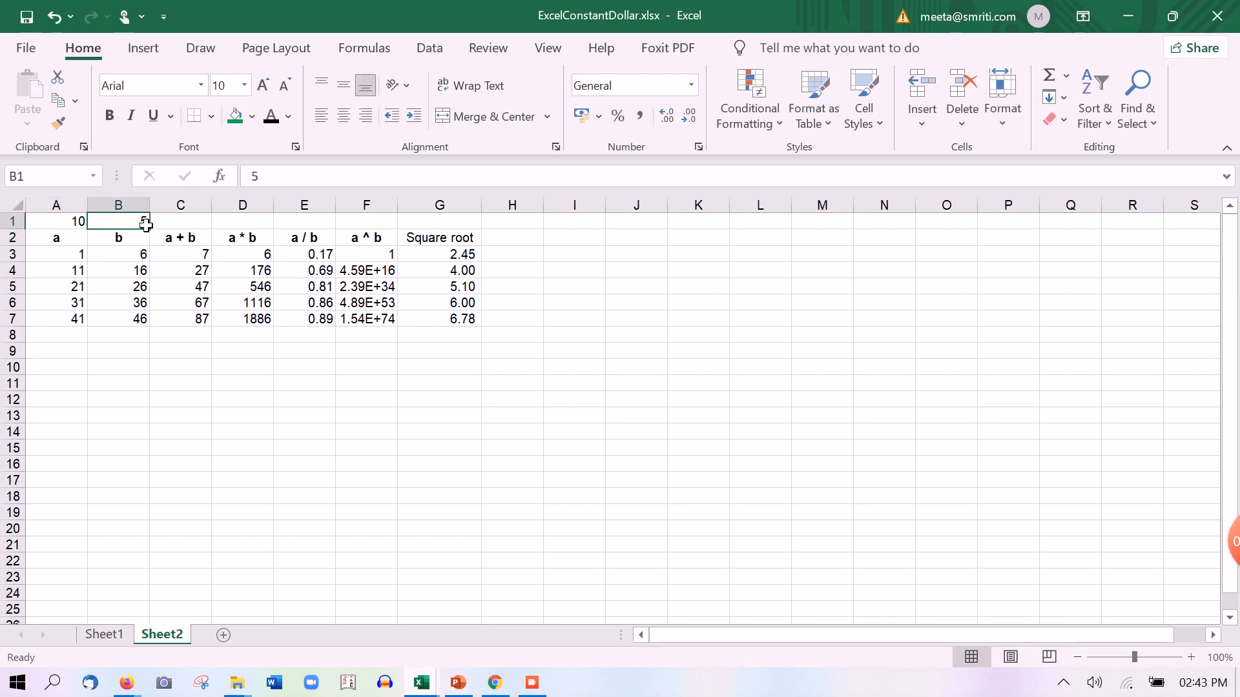
type("50")
key("Return")
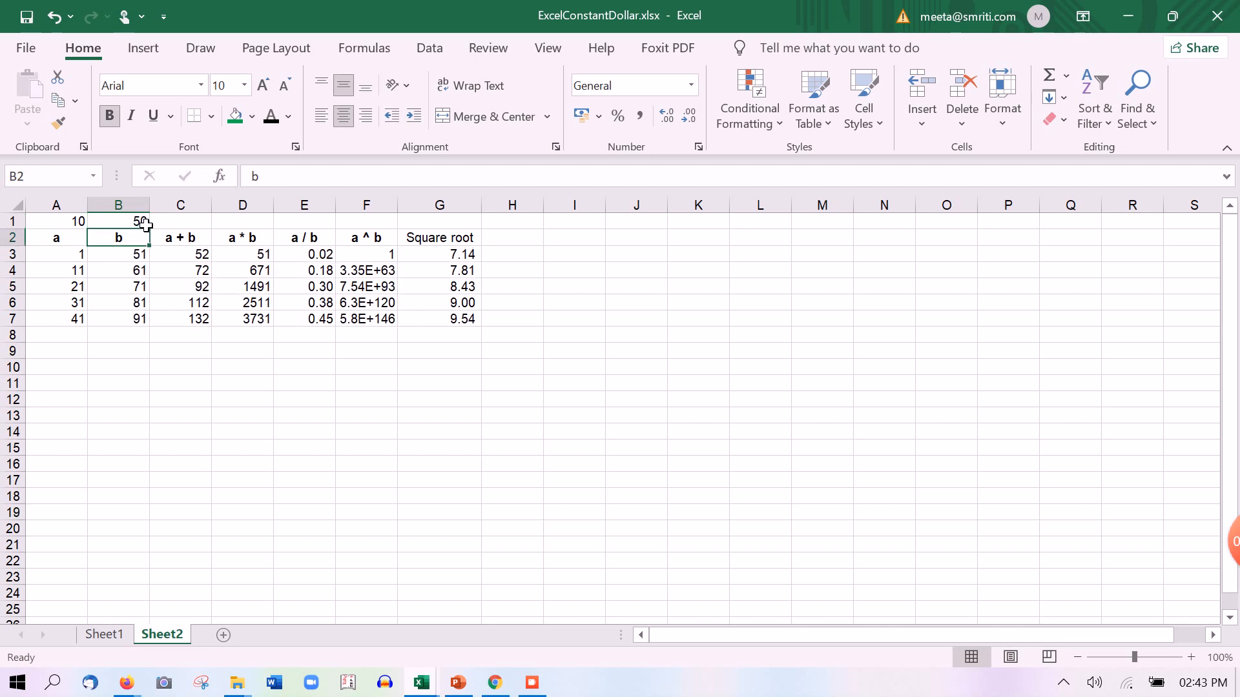
left_click(76, 222)
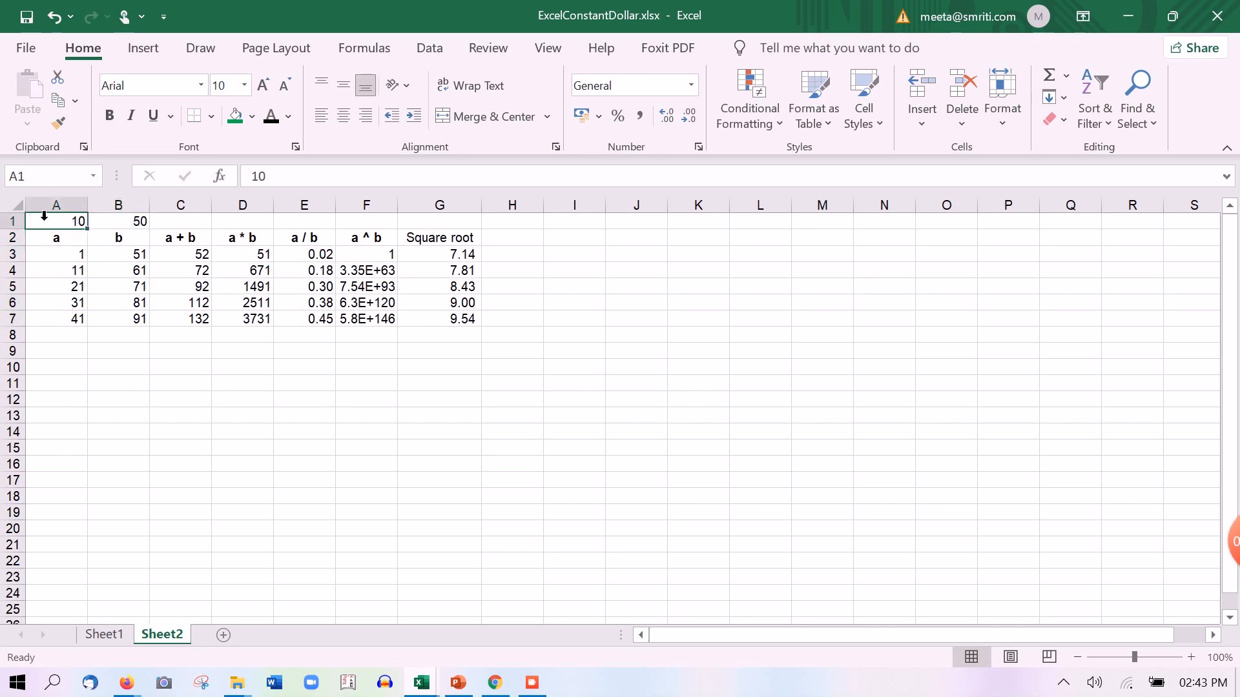
key("F9")
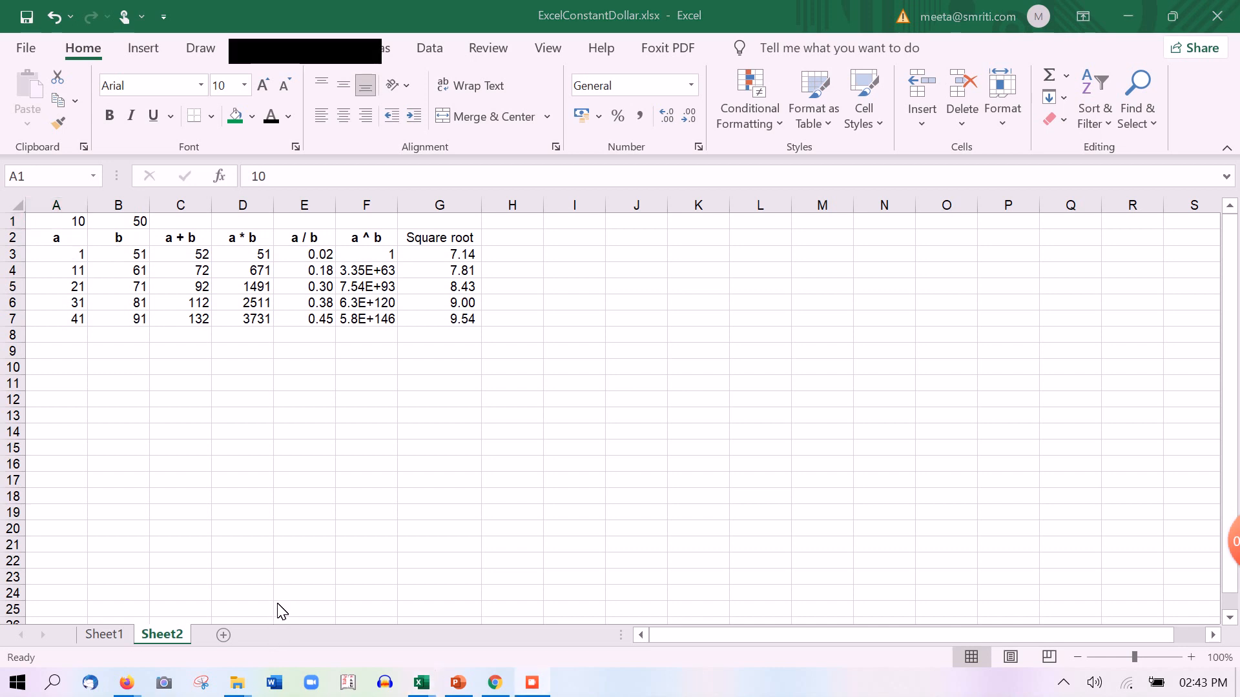